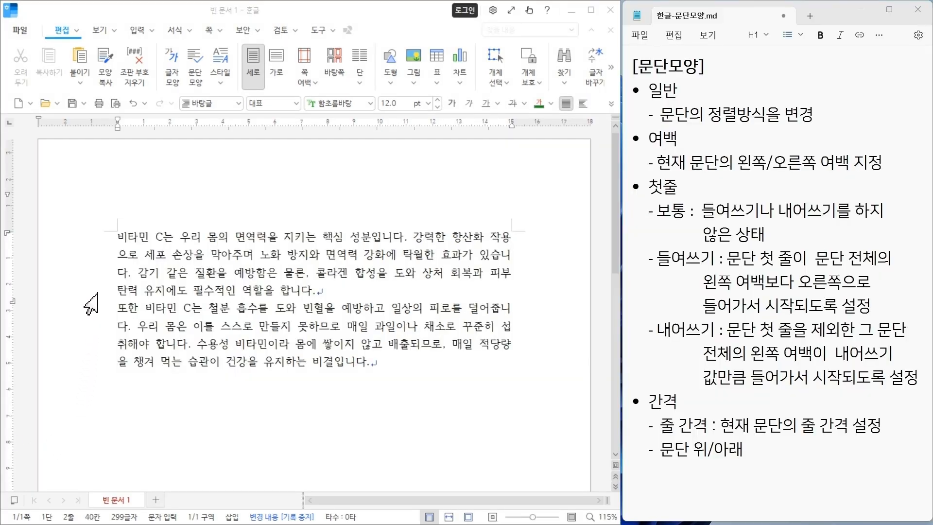
# - Select both vitamin C paragraphs and open their Paragraph Shape (문단 모양) settings
pyautogui.click(106, 239)
pyautogui.moveTo(100, 250); pyautogui.dragTo(122, 374)
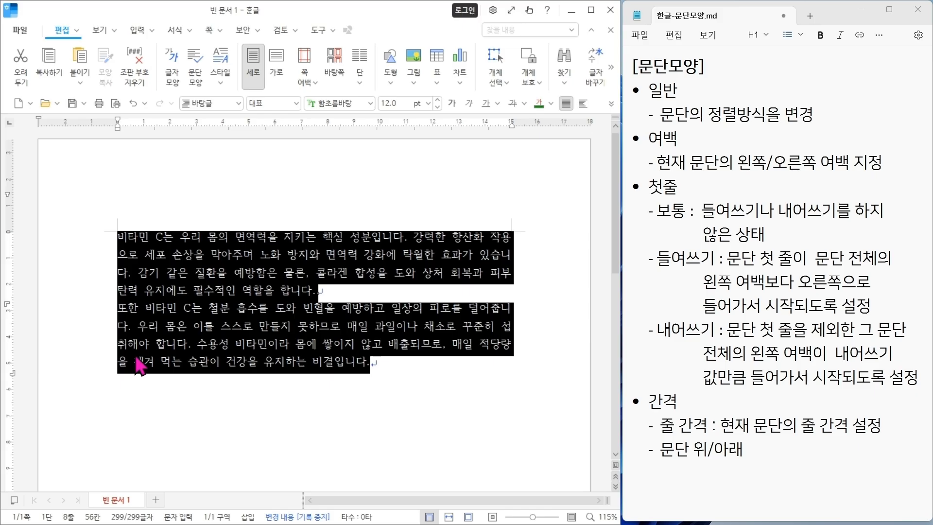
pyautogui.click(176, 33)
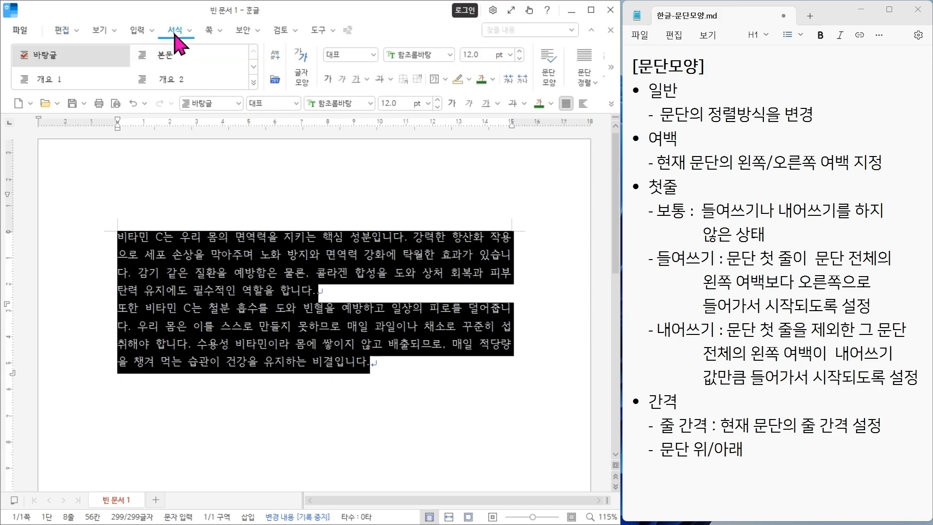
pyautogui.click(559, 80)
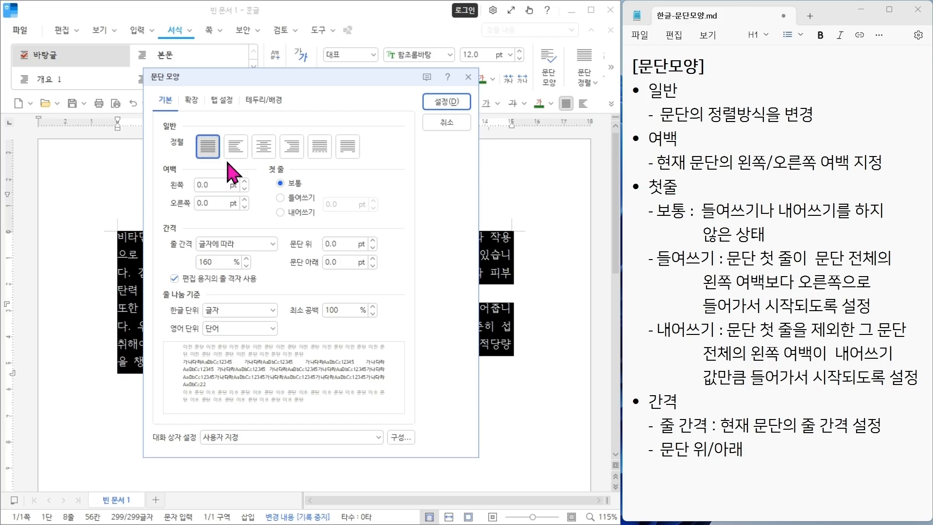
pyautogui.moveTo(159, 121)
pyautogui.mouseDown()
pyautogui.moveTo(222, 144)
pyautogui.moveTo(368, 163)
pyautogui.mouseUp()
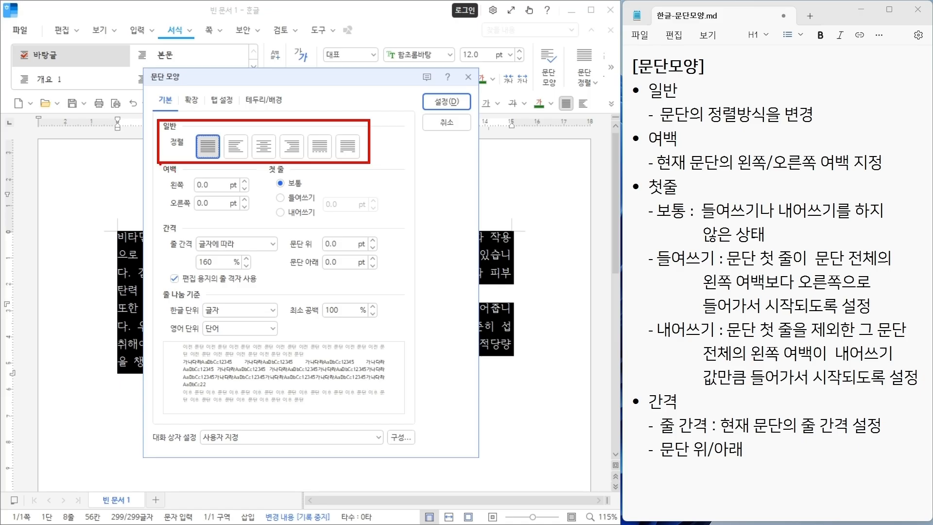
pyautogui.press('e')
pyautogui.moveTo(160, 163)
pyautogui.mouseDown()
pyautogui.moveTo(166, 204)
pyautogui.moveTo(256, 222)
pyautogui.mouseUp()
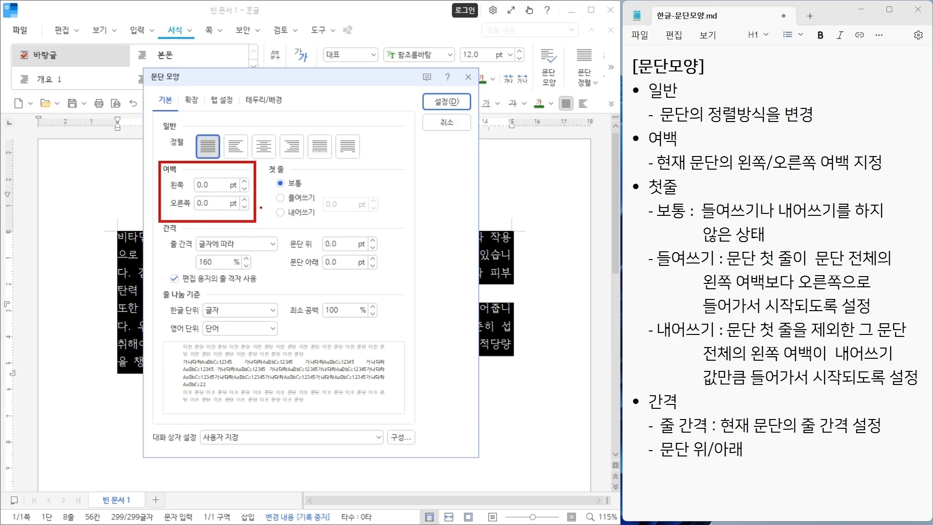
pyautogui.press('e')
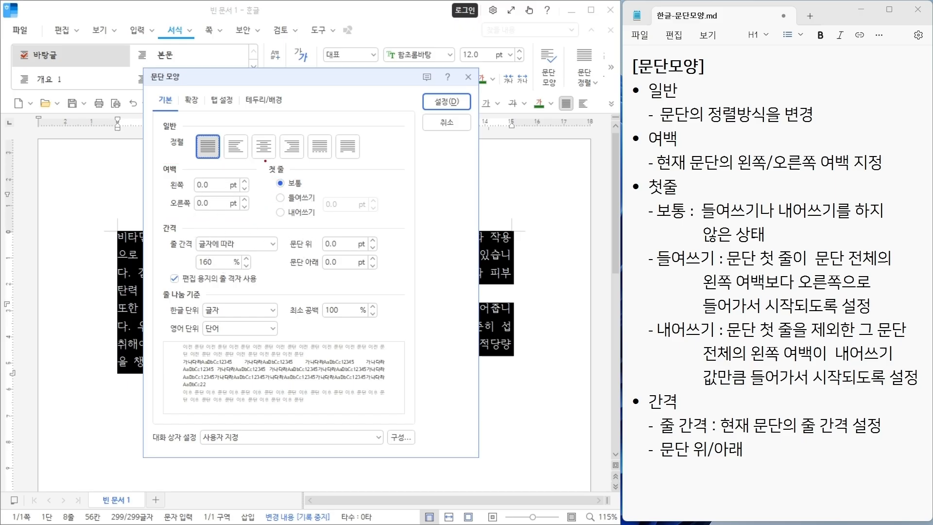
pyautogui.moveTo(264, 160)
pyautogui.mouseDown()
pyautogui.moveTo(294, 208)
pyautogui.moveTo(389, 227)
pyautogui.mouseUp()
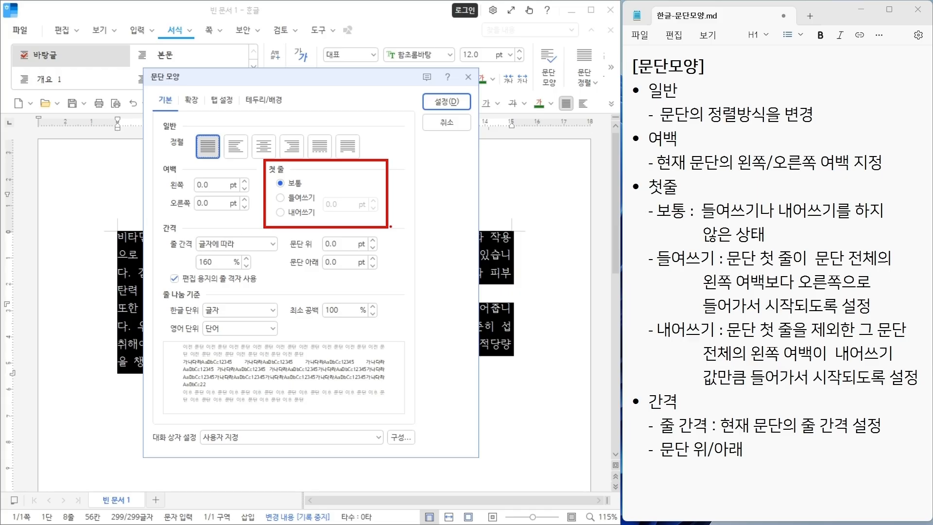
pyautogui.press('e')
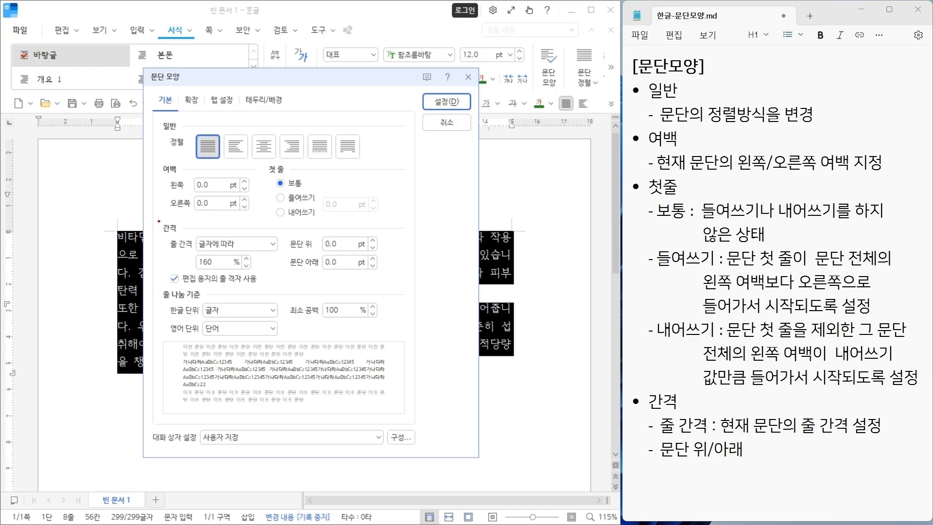
pyautogui.moveTo(158, 221)
pyautogui.mouseDown()
pyautogui.moveTo(215, 268)
pyautogui.moveTo(394, 276)
pyautogui.mouseUp()
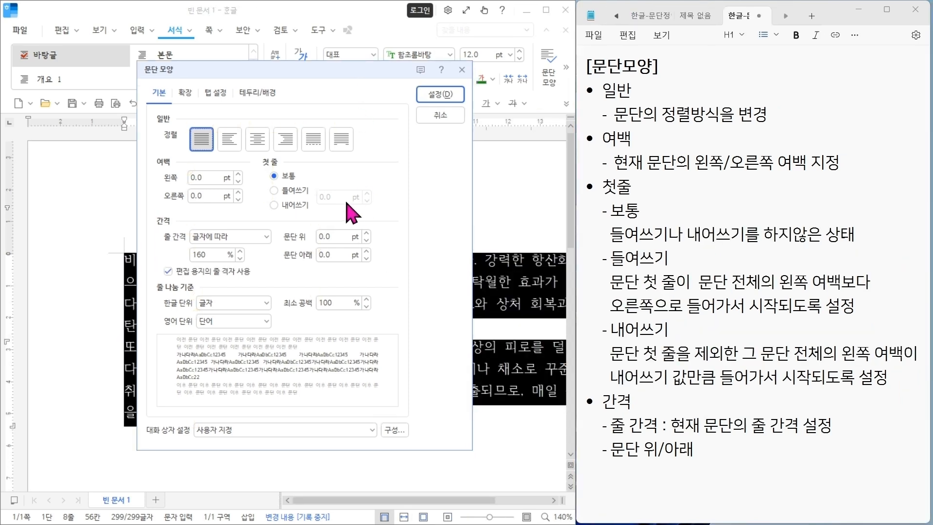
# - Give the first lines a 10 pt indent (들여쓰기) and set the line spacing to 180%
pyautogui.click(294, 191)
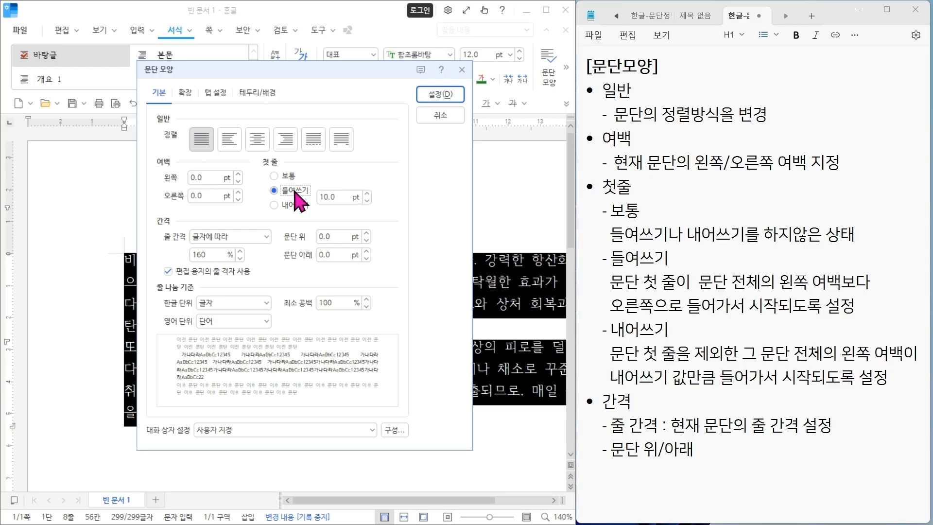
pyautogui.doubleClick(327, 197)
pyautogui.click(215, 254)
pyautogui.moveTo(215, 254); pyautogui.dragTo(189, 259)
pyautogui.write('180')
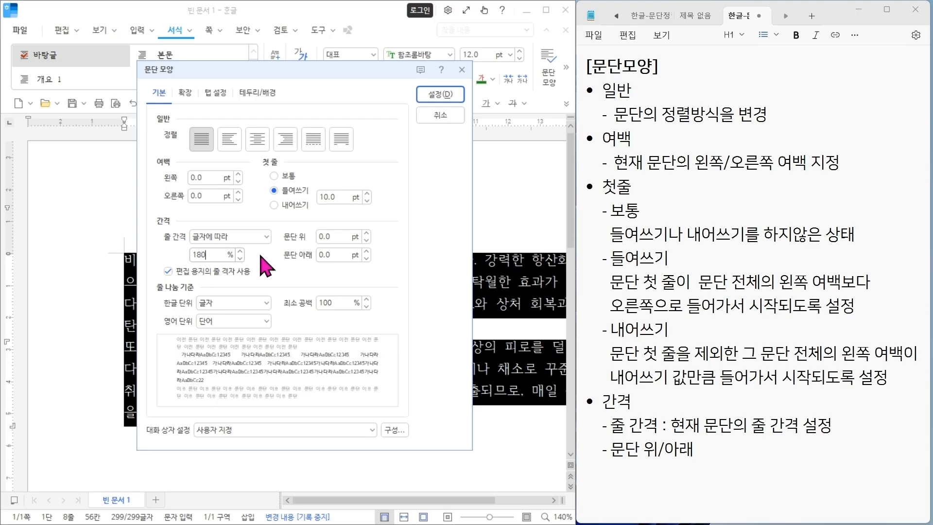
# - Set the spacing below the paragraphs (문단 아래) to 10 pt and apply the paragraph settings
pyautogui.click(342, 255)
pyautogui.moveTo(342, 255); pyautogui.dragTo(280, 254)
pyautogui.write('10')
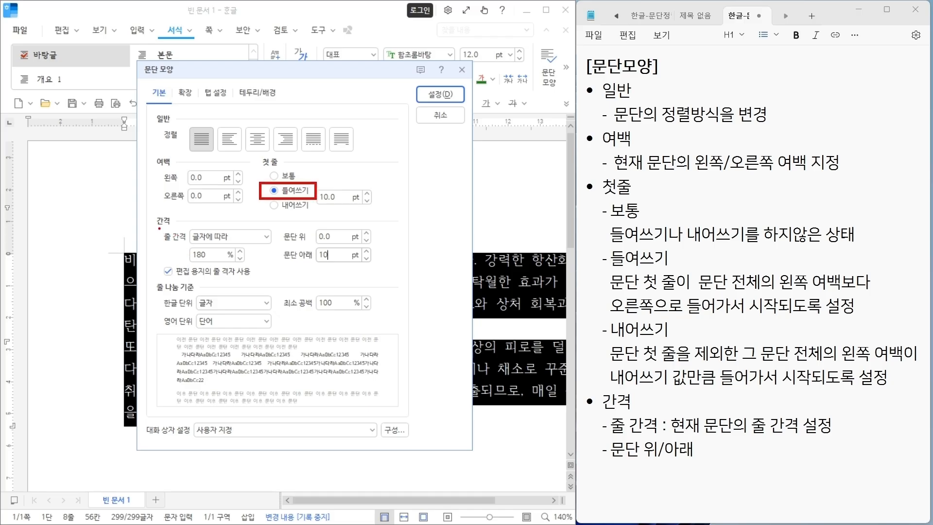
pyautogui.moveTo(158, 227)
pyautogui.mouseDown()
pyautogui.moveTo(167, 245)
pyautogui.moveTo(193, 244)
pyautogui.mouseUp()
pyautogui.moveTo(271, 246); pyautogui.dragTo(316, 268)
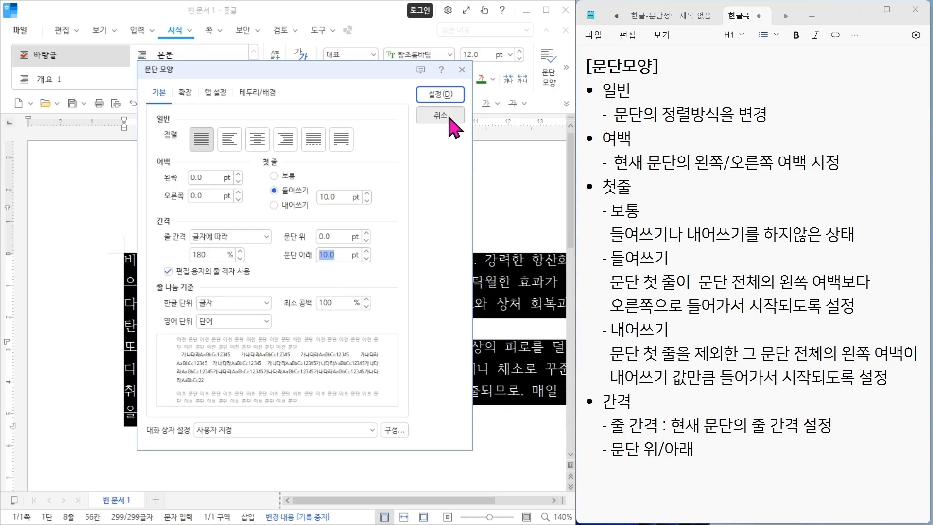
pyautogui.click(440, 95)
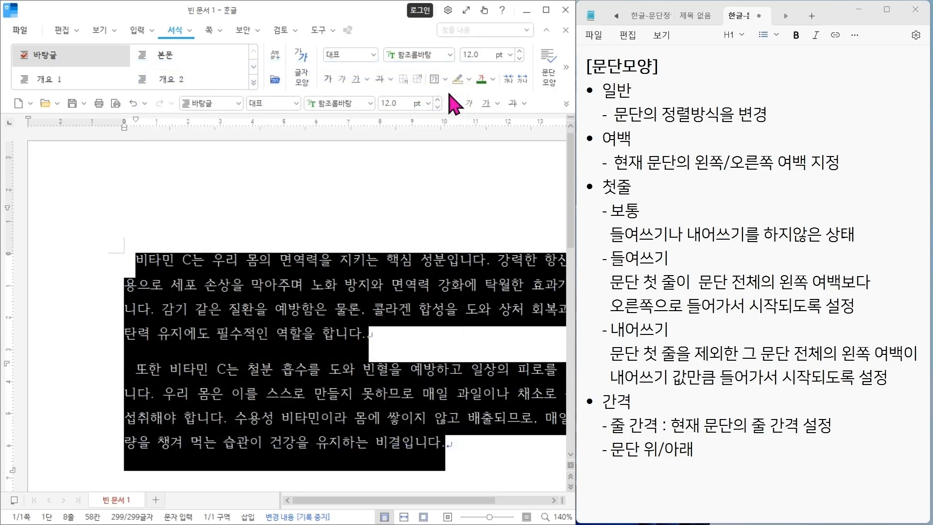
pyautogui.click(548, 11)
pyautogui.click(253, 262)
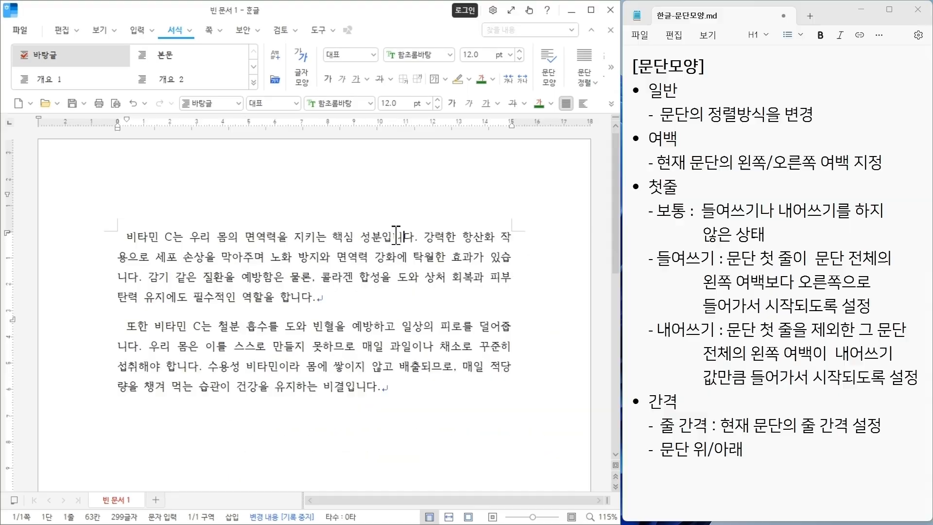
pyautogui.hotkey('ctrl', '2')
pyautogui.moveTo(127, 237); pyautogui.dragTo(72, 237)
pyautogui.moveTo(471, 265); pyautogui.dragTo(526, 266)
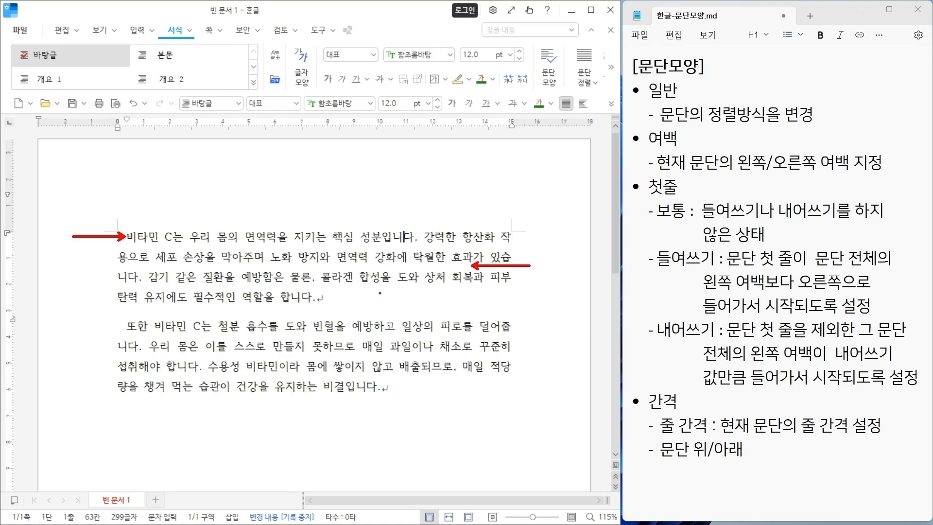
pyautogui.moveTo(275, 307); pyautogui.dragTo(334, 307)
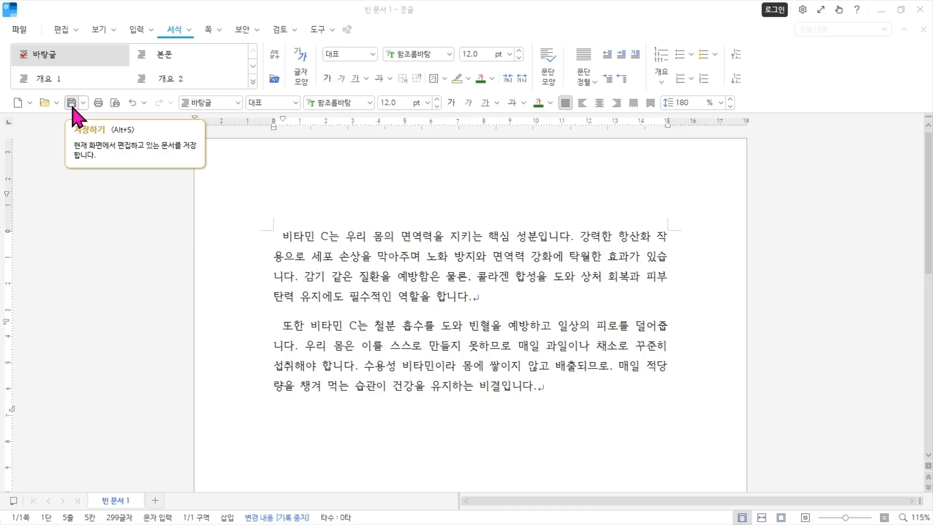
# - Save the document in the 문서 folder as 건강정보 in the standard hwpx format
pyautogui.click(72, 103)
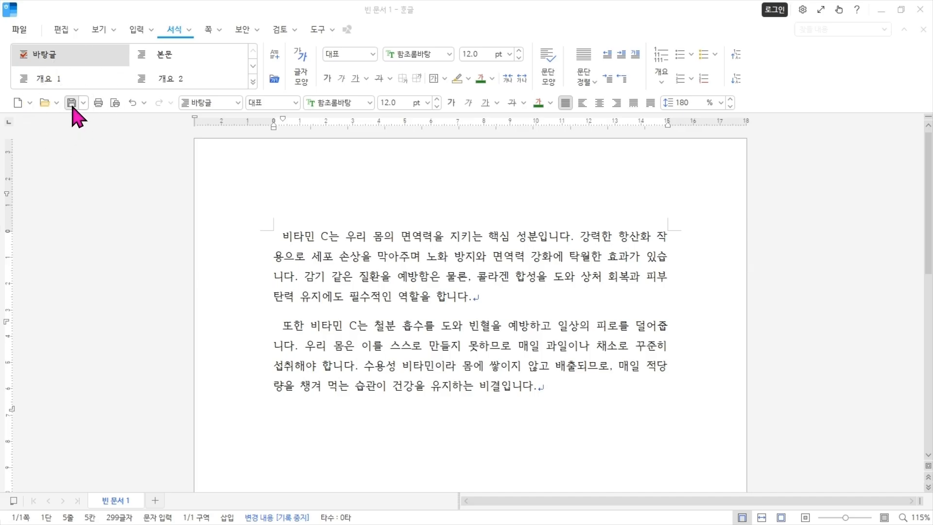
pyautogui.click(71, 103)
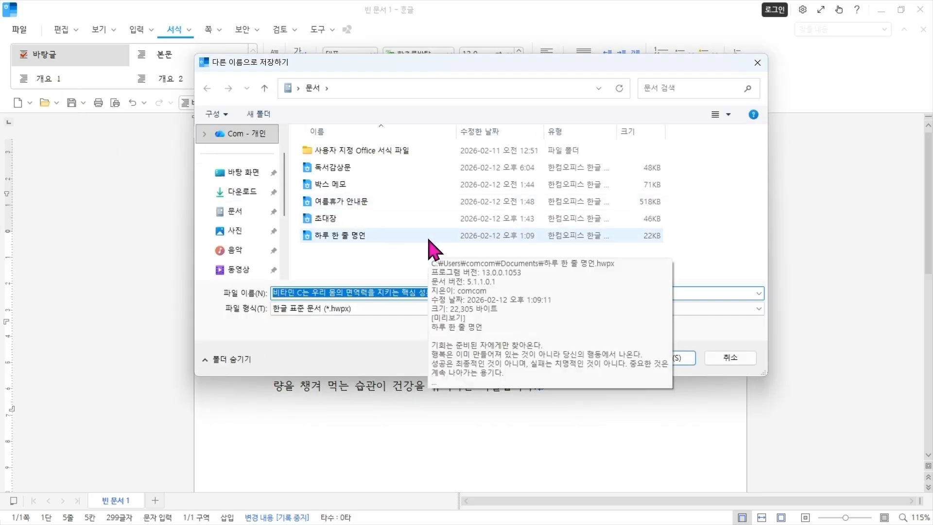
pyautogui.write('건강ㅈ')
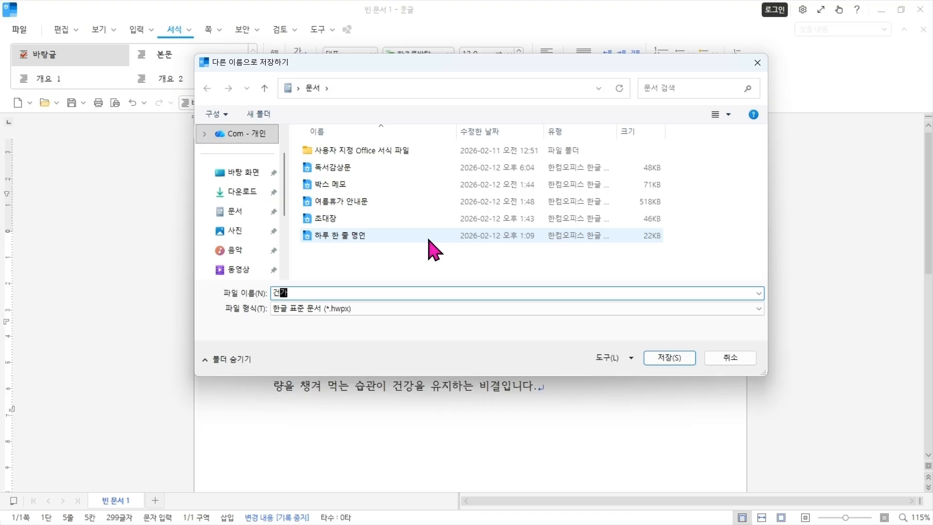
pyautogui.write('정보')
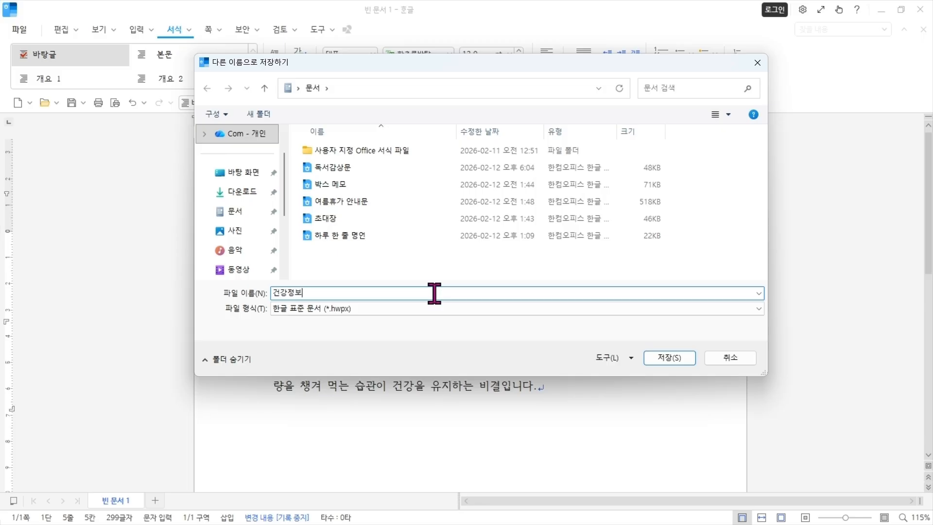
pyautogui.click(688, 358)
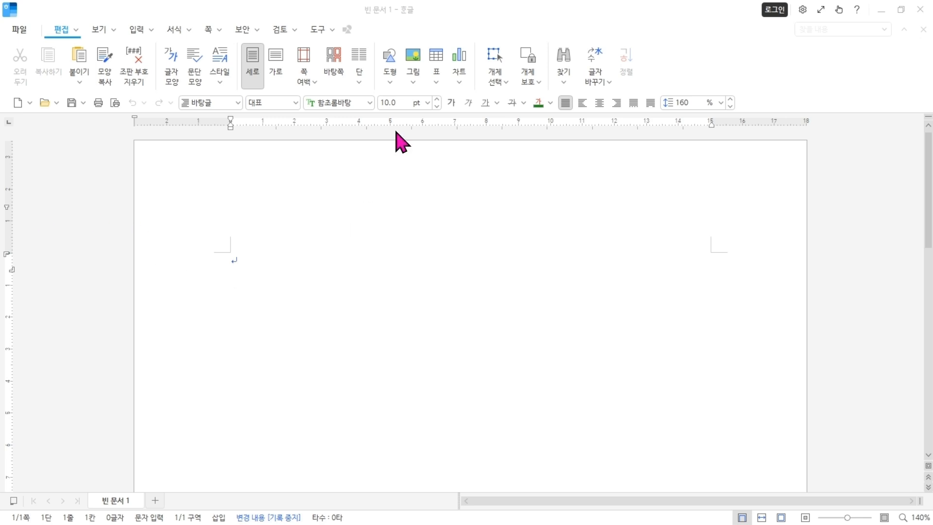
# - Set the blank document's font to HY강B and the font size to 13 pt
pyautogui.click(370, 103)
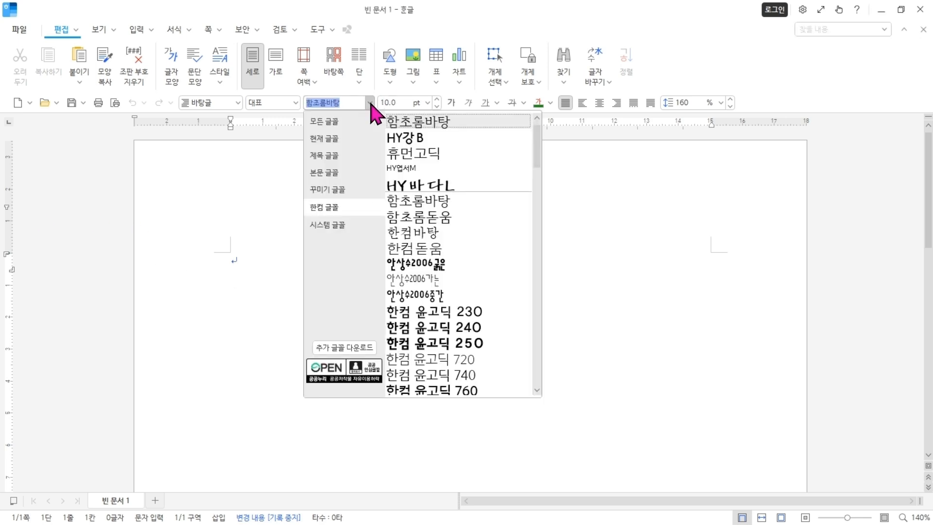
pyautogui.moveTo(537, 156); pyautogui.dragTo(539, 248)
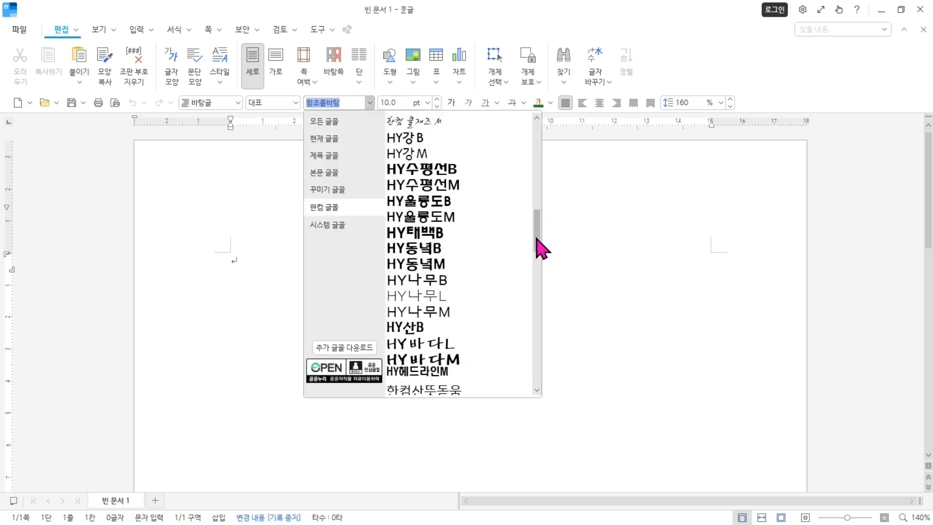
pyautogui.click(433, 138)
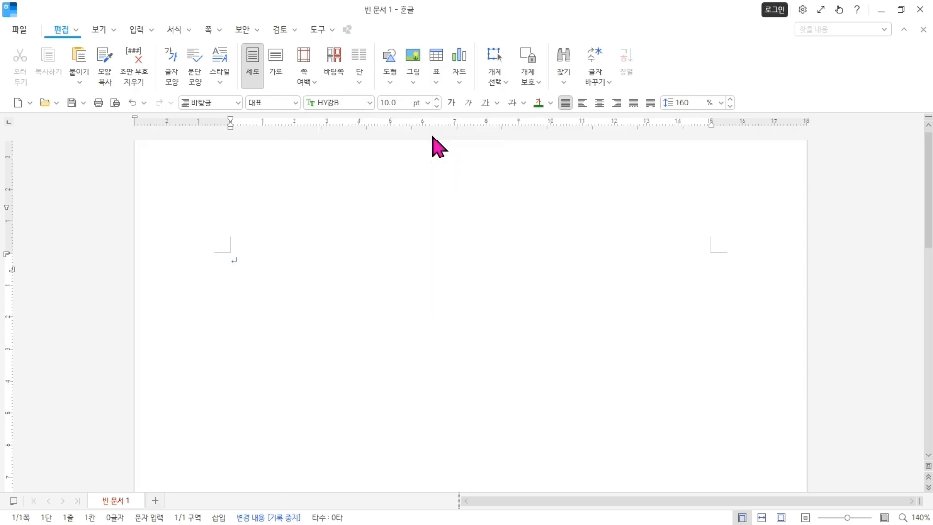
pyautogui.click(428, 104)
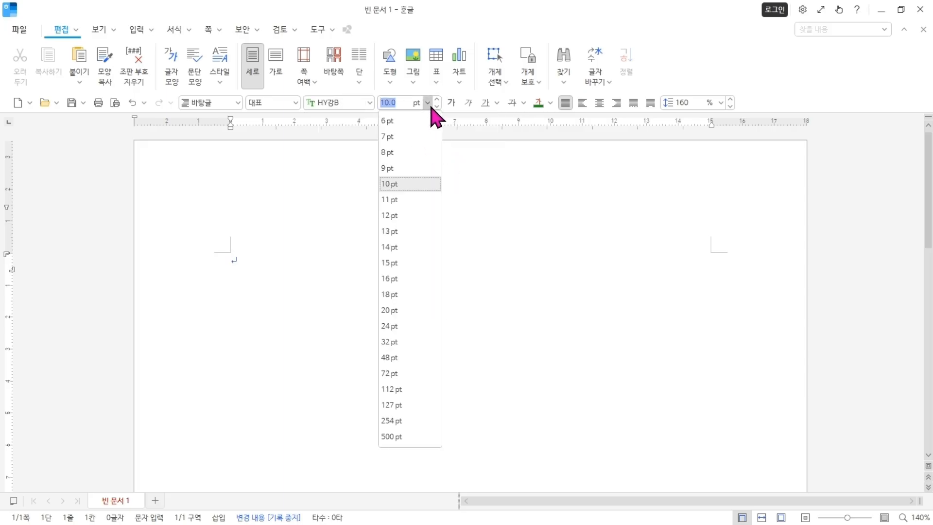
pyautogui.click(425, 233)
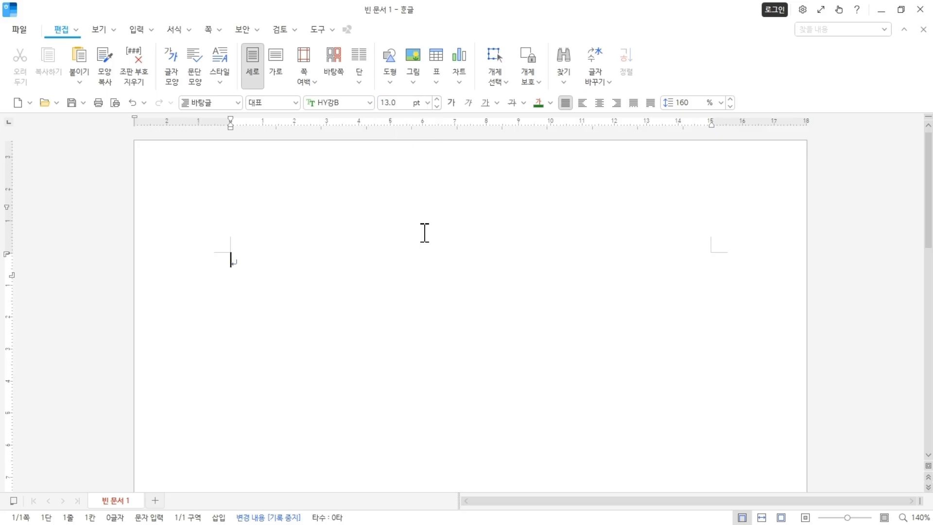
# - Paste the copied 독서감상문 book review text into the blank document
pyautogui.press('Hangul')
pyautogui.hotkey('ctrl', 'v')
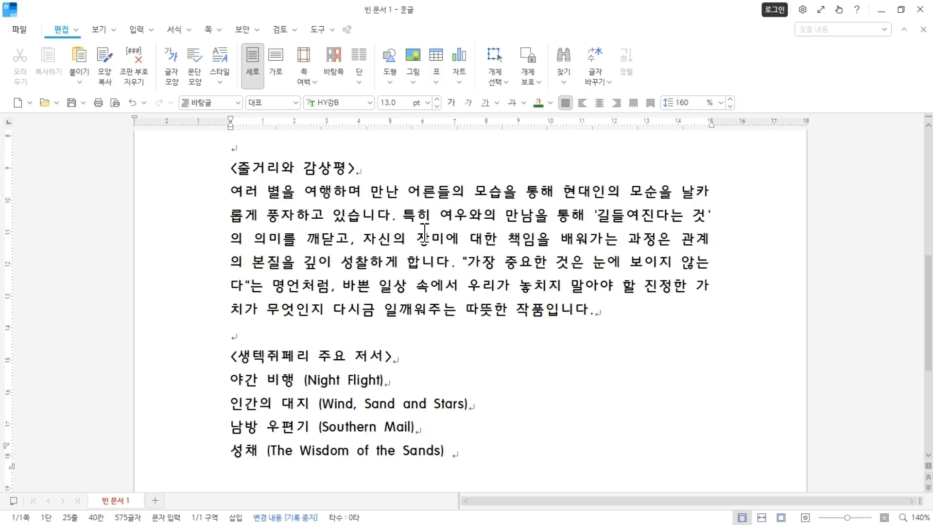
pyautogui.scroll(10, 531, 275)
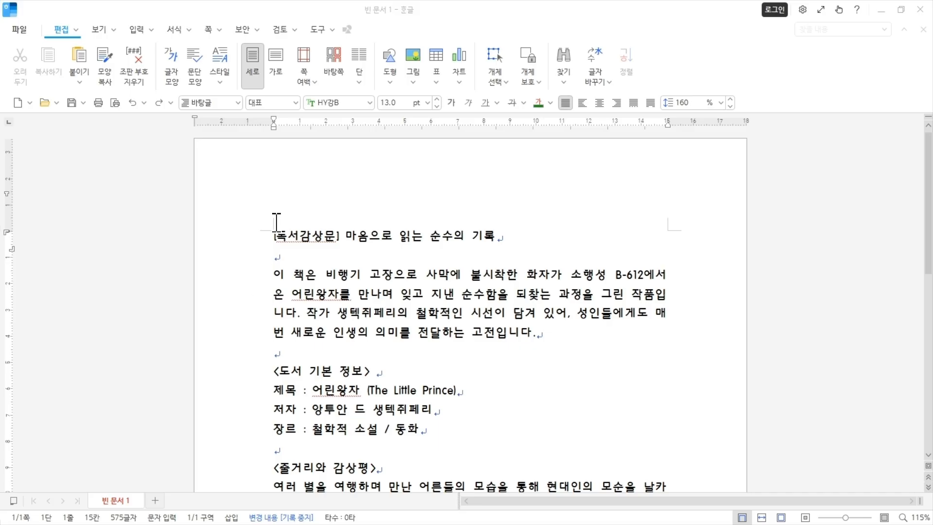
# - Set the title line "[독서감상문] 마음으로 읽는 순수의 기록" to 24 pt
pyautogui.click(247, 234)
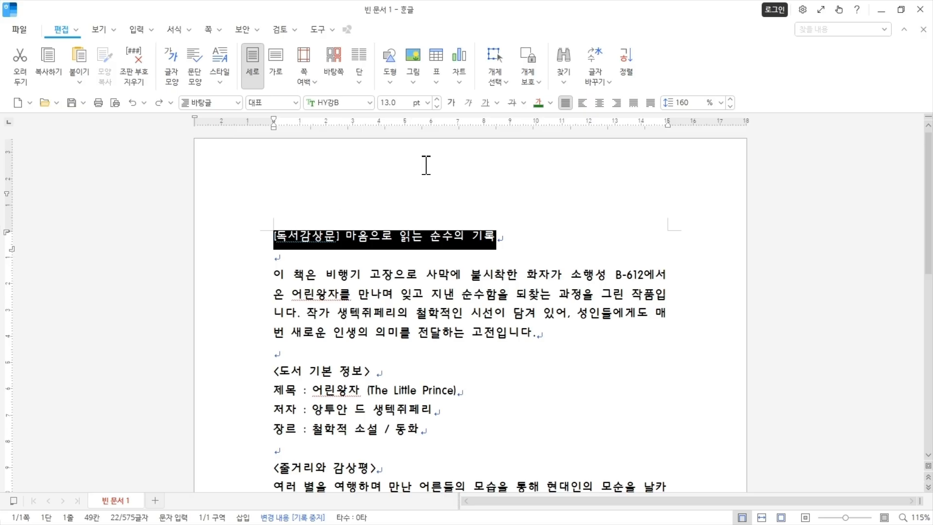
pyautogui.click(427, 103)
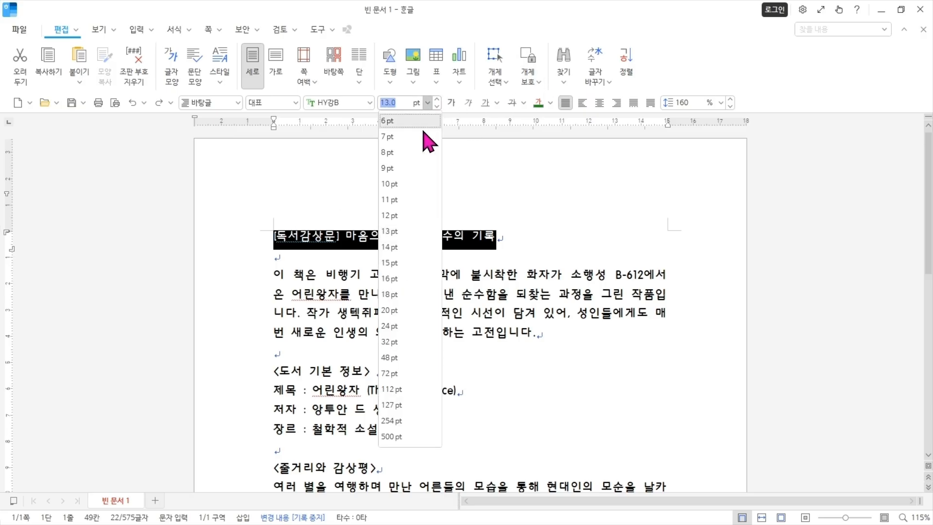
pyautogui.click(409, 325)
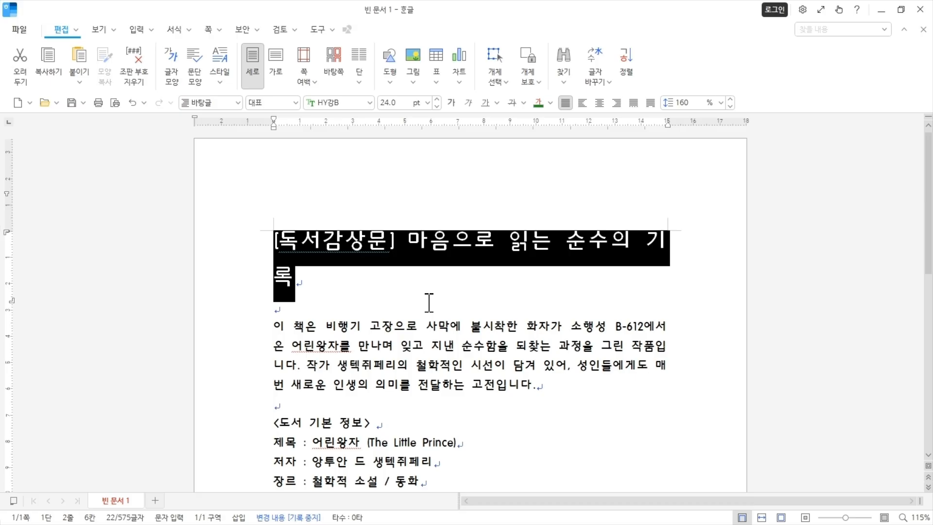
# - Set the character width (장평) of the selected title line to 90%
pyautogui.hotkey('alt', 'l')
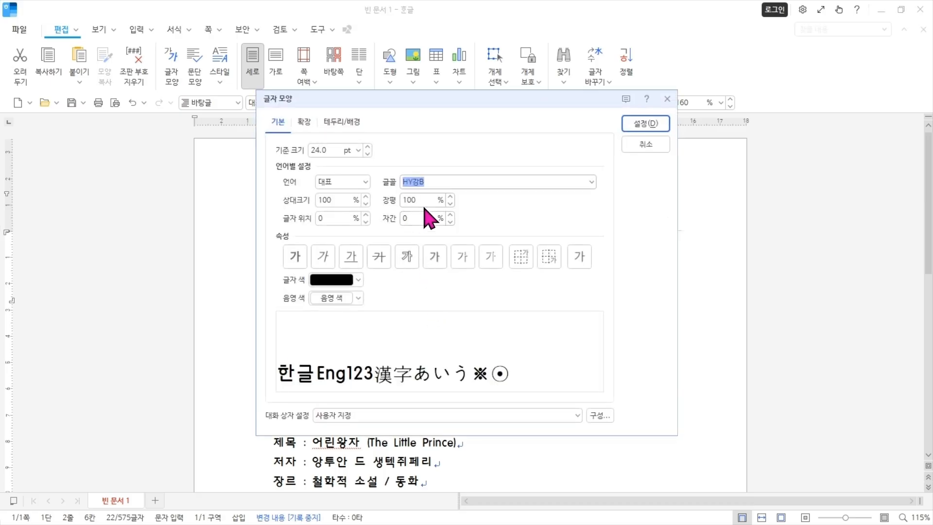
pyautogui.click(420, 199)
pyautogui.moveTo(416, 200); pyautogui.dragTo(381, 208)
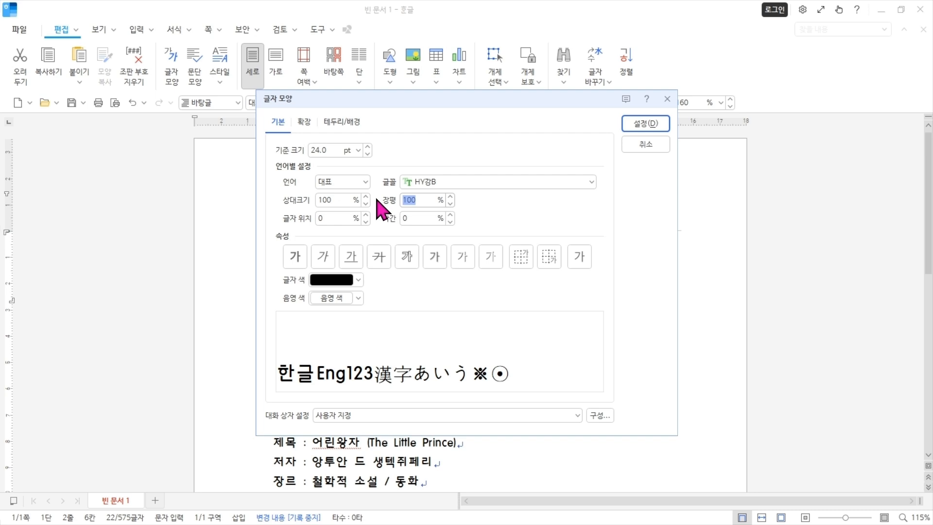
pyautogui.write('90')
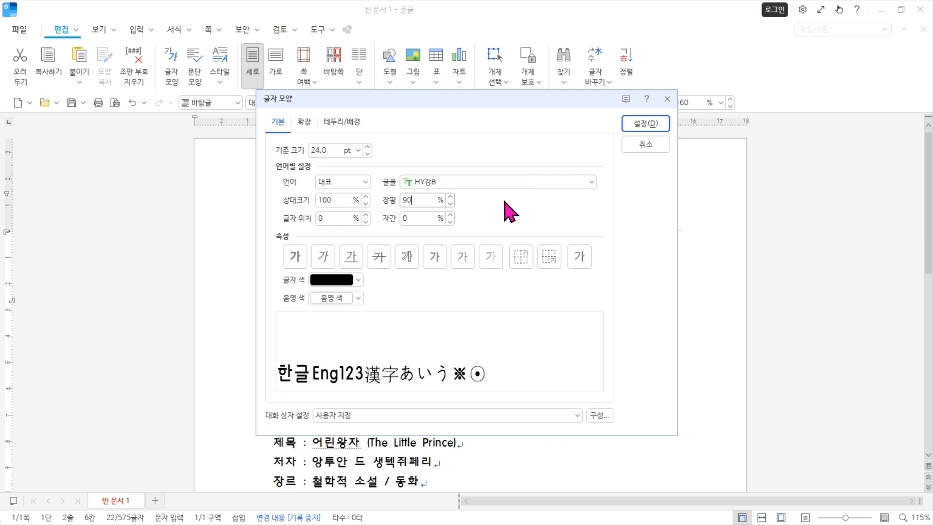
pyautogui.click(647, 124)
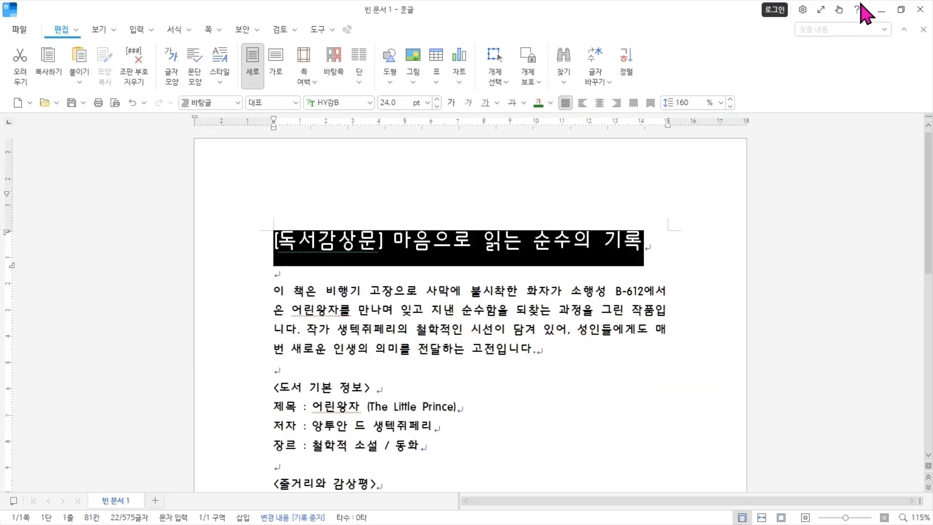
# - Shrink the document window to show the alignment notes beside it, highlight the 양쪽 정렬 and 왼쪽 정렬 notes, and left-align the title
pyautogui.click(901, 10)
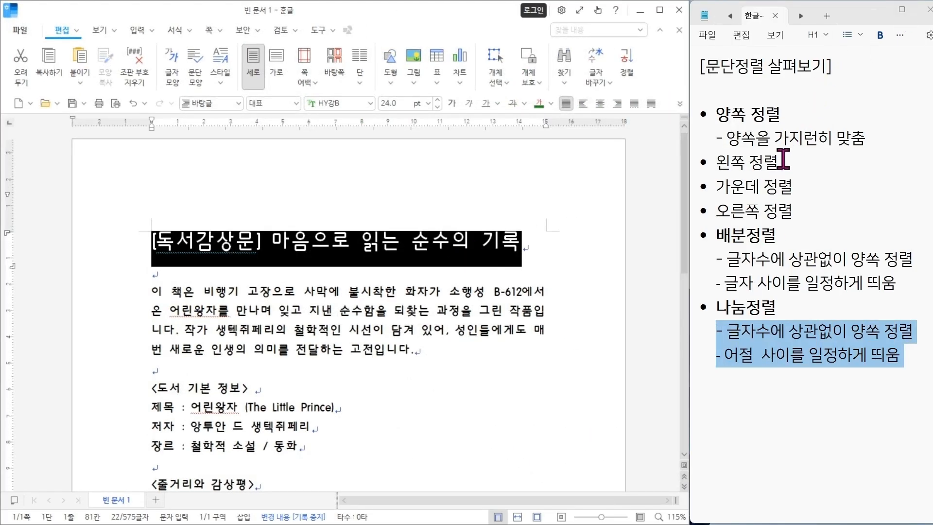
pyautogui.click(788, 138)
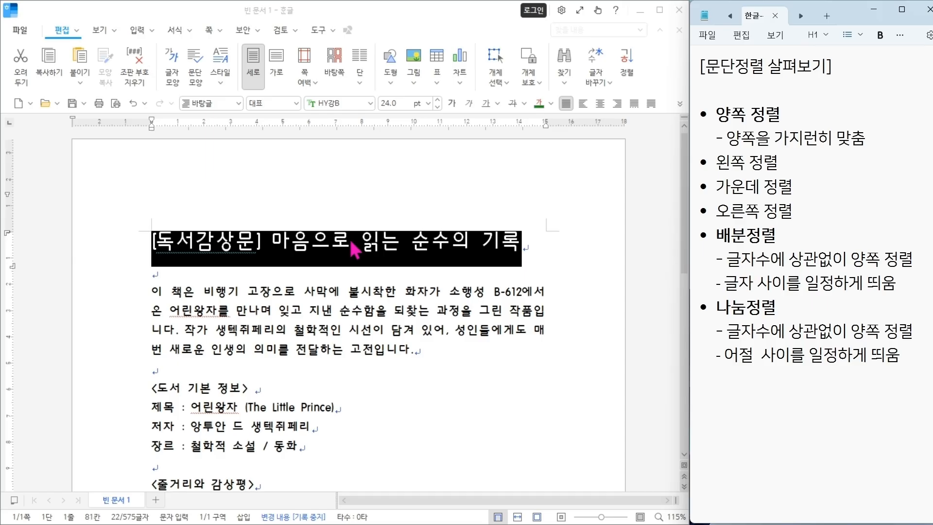
pyautogui.moveTo(866, 138); pyautogui.dragTo(658, 141)
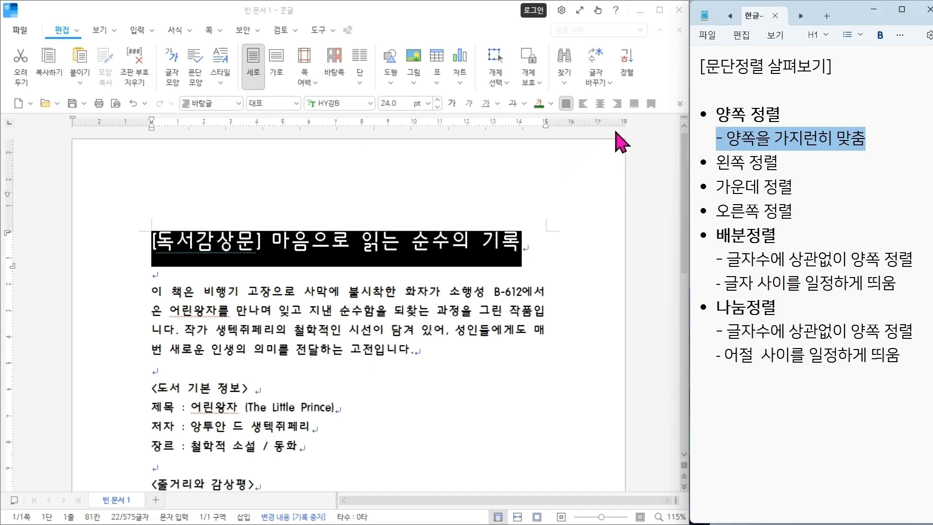
pyautogui.moveTo(780, 163); pyautogui.dragTo(753, 163)
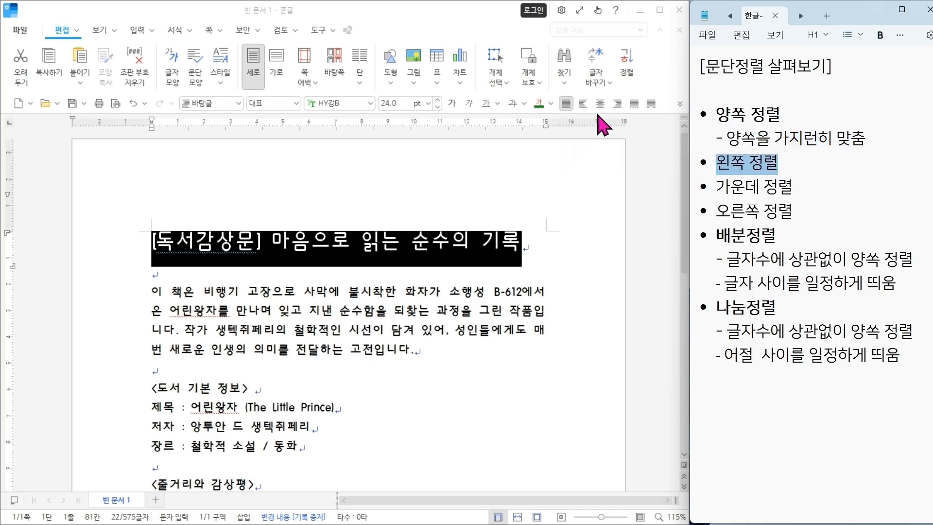
pyautogui.click(587, 104)
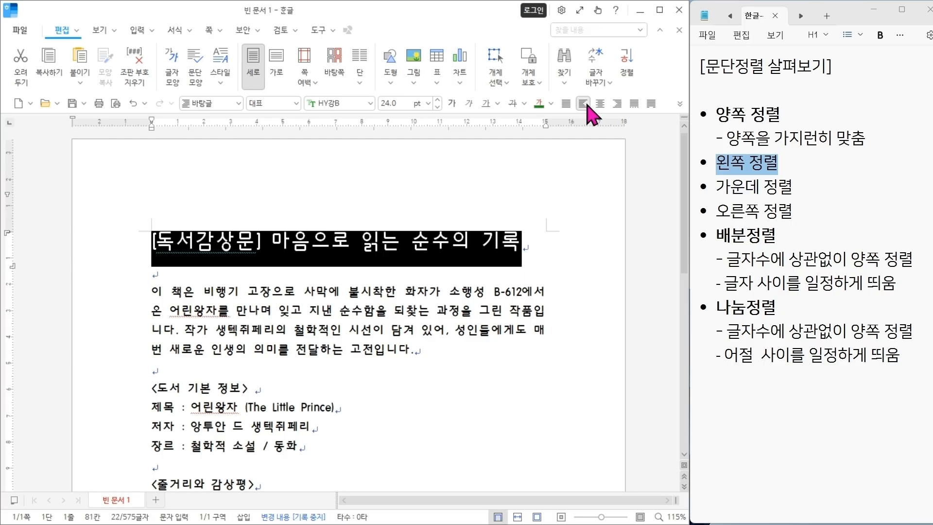
# - Try centre alignment and right alignment on the title line, highlighting the matching entry in the notes for each
pyautogui.moveTo(793, 187); pyautogui.dragTo(718, 188)
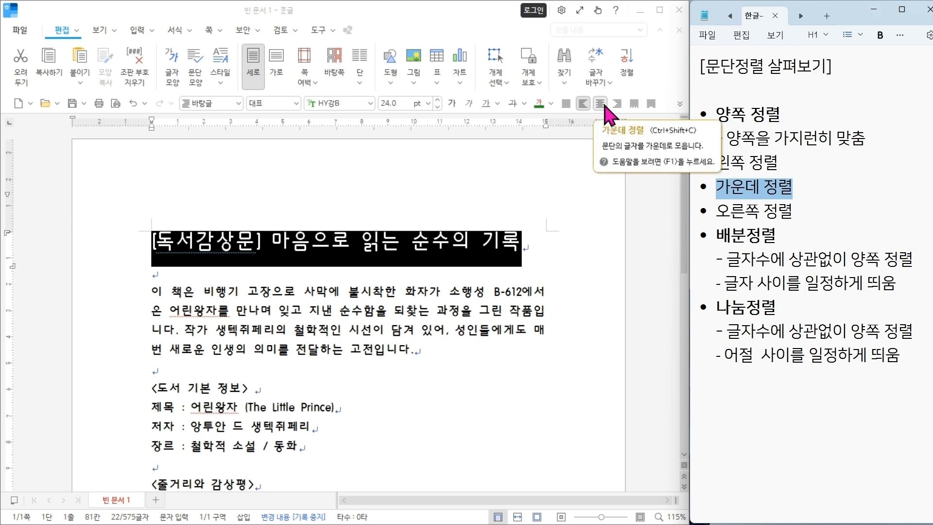
pyautogui.click(604, 106)
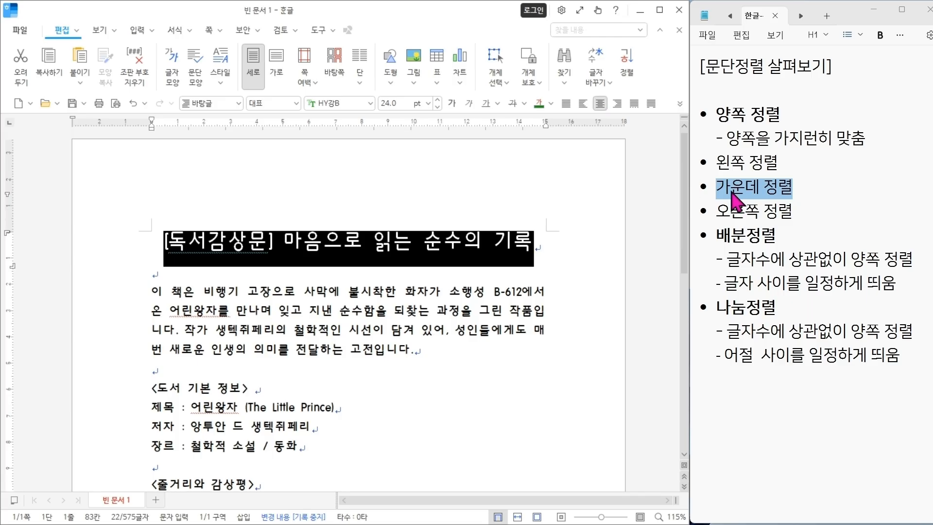
pyautogui.moveTo(793, 213); pyautogui.dragTo(714, 210)
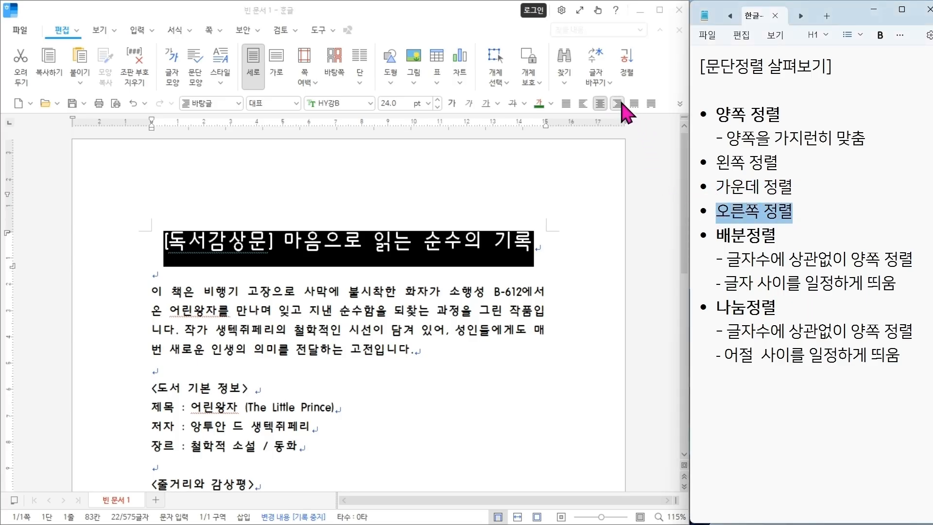
pyautogui.click(622, 105)
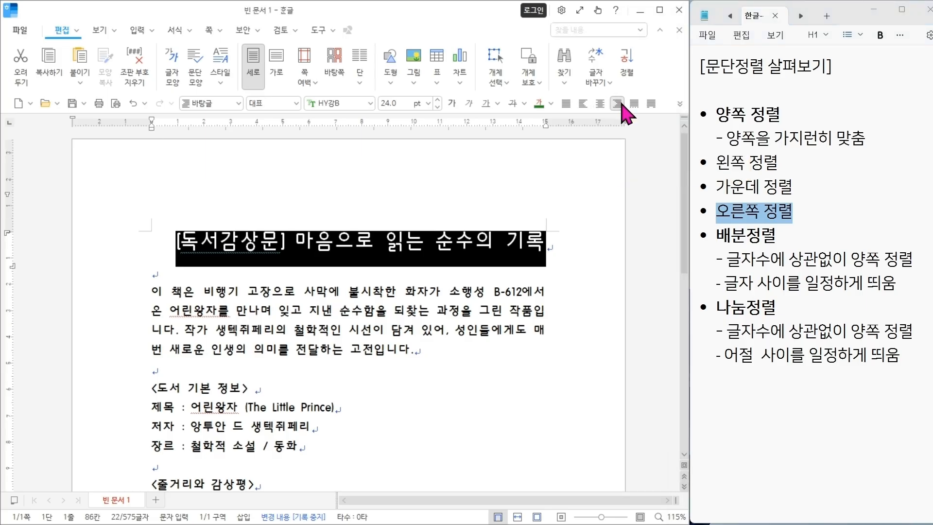
# - Highlight the 배분정렬 and 나눔정렬 headings in the notes and try distributed alignment (배분 정렬) on the title line
pyautogui.click(731, 255)
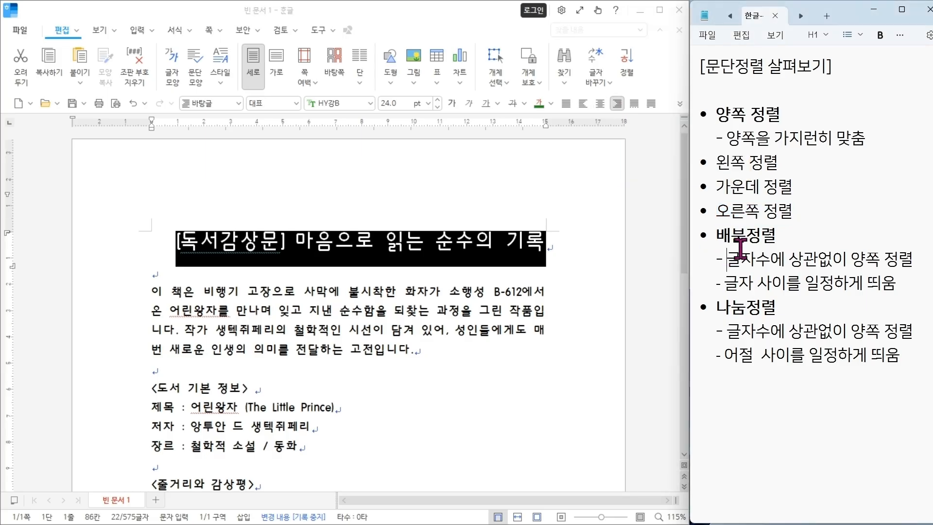
pyautogui.moveTo(776, 236); pyautogui.dragTo(716, 236)
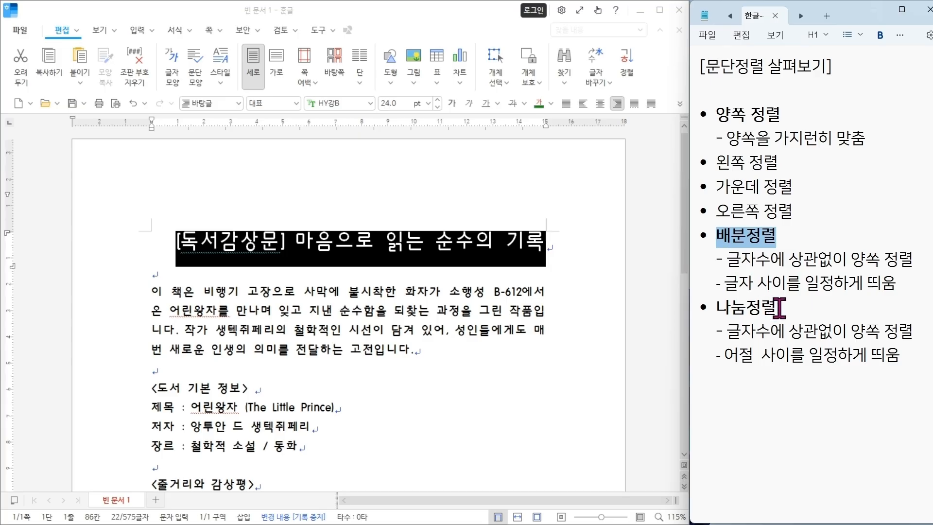
pyautogui.moveTo(780, 307); pyautogui.dragTo(713, 307)
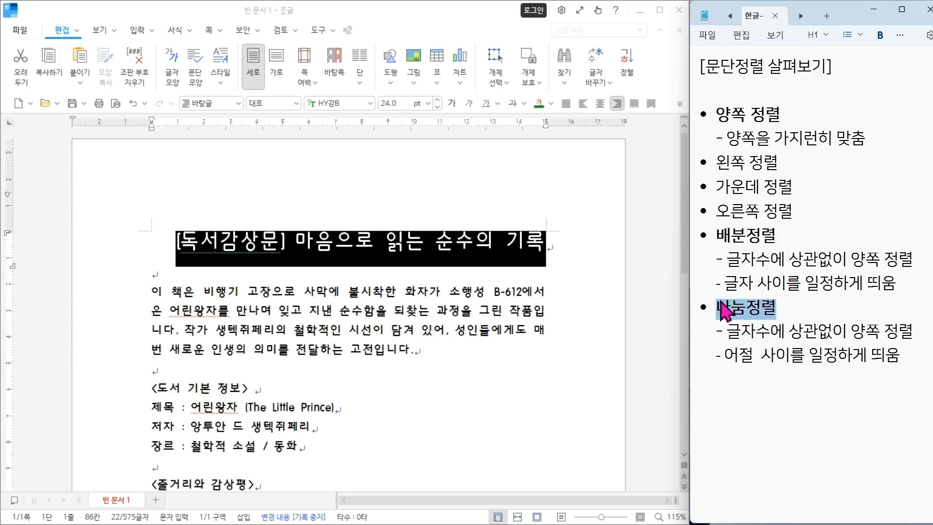
pyautogui.moveTo(777, 236); pyautogui.dragTo(721, 236)
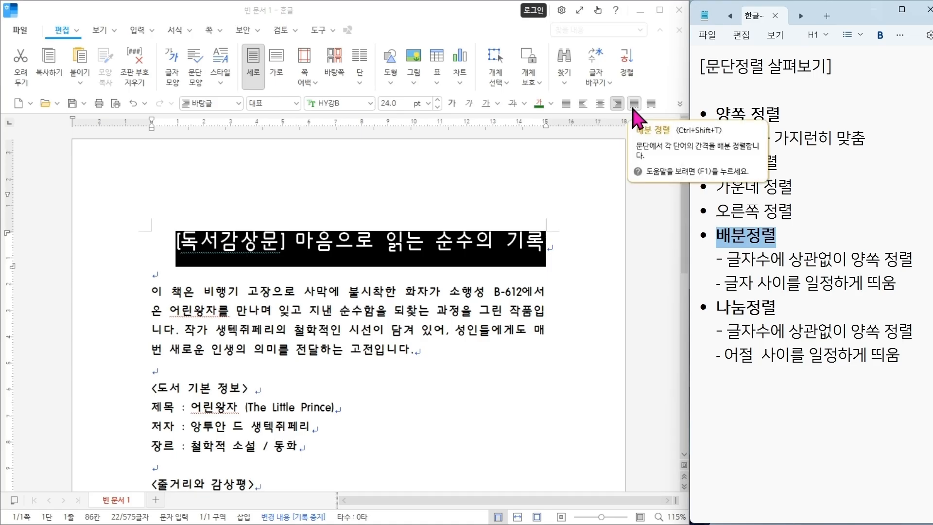
pyautogui.click(634, 104)
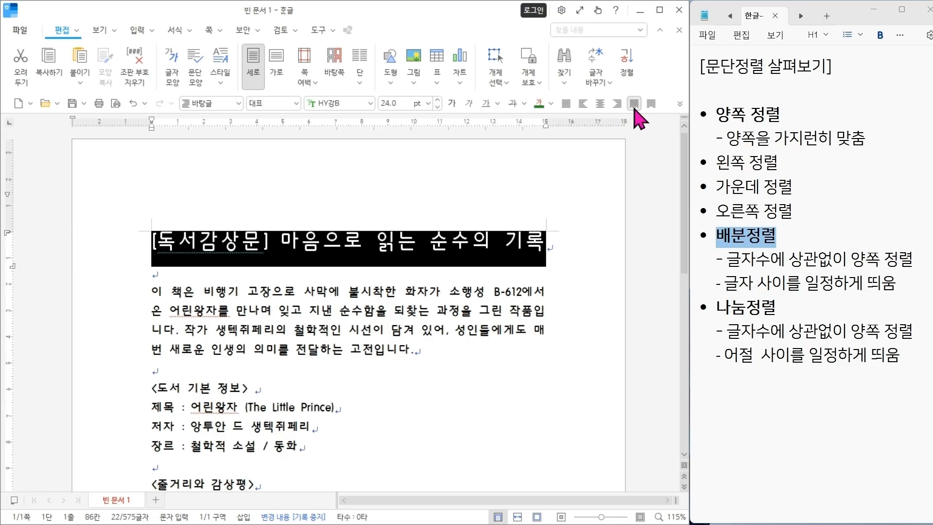
# - Highlight the 나눔정렬 heading in the notes and try divided alignment (나눔 정렬) on the title line
pyautogui.click(761, 325)
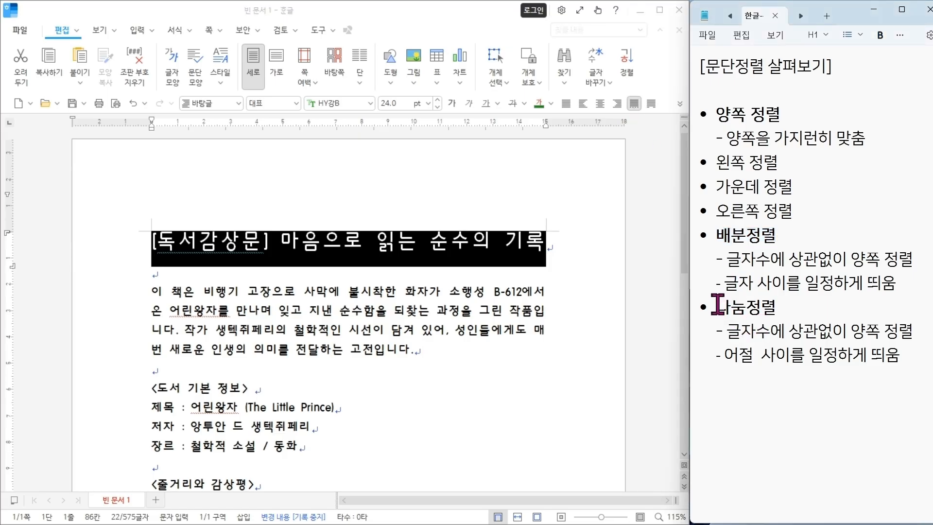
pyautogui.moveTo(718, 306); pyautogui.dragTo(777, 307)
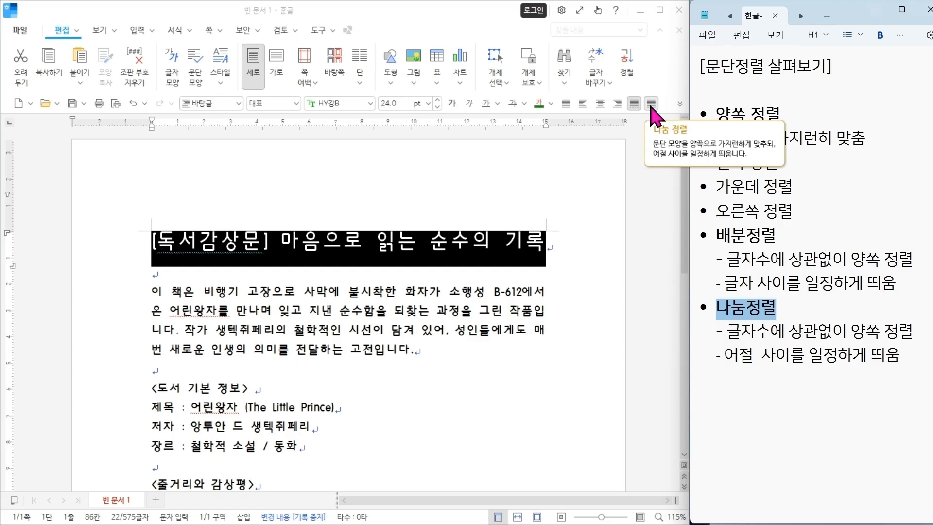
pyautogui.click(651, 107)
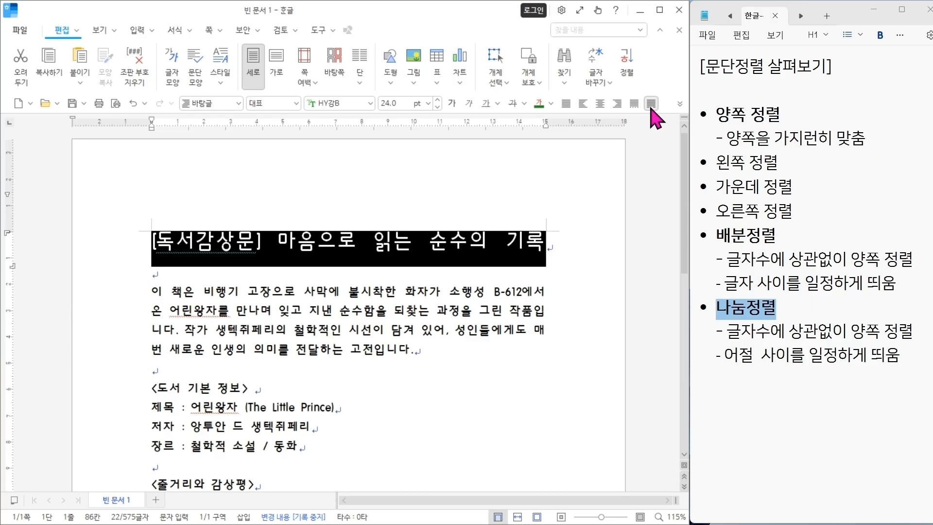
# - Centre-align the title line "[독서감상문] 마음으로 읽는 순수의 기록" and maximize the document window
pyautogui.click(594, 247)
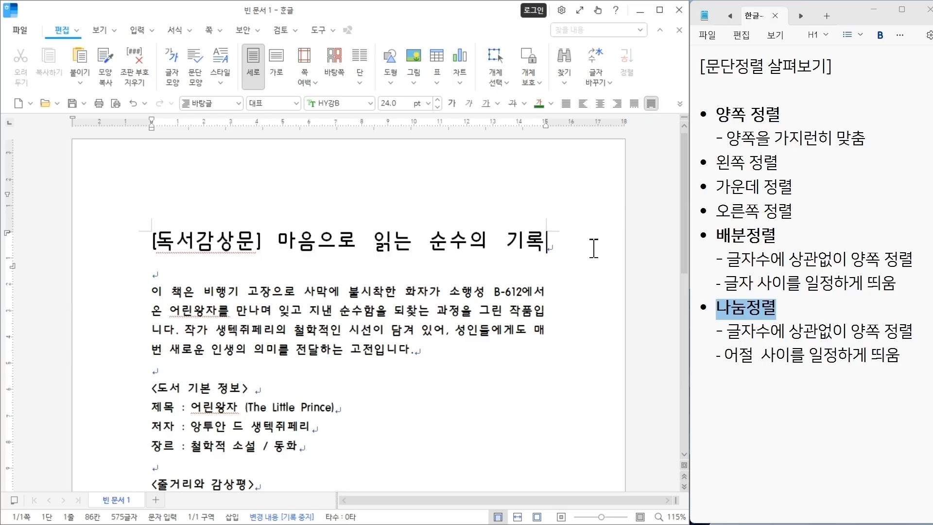
pyautogui.moveTo(585, 245); pyautogui.dragTo(131, 249)
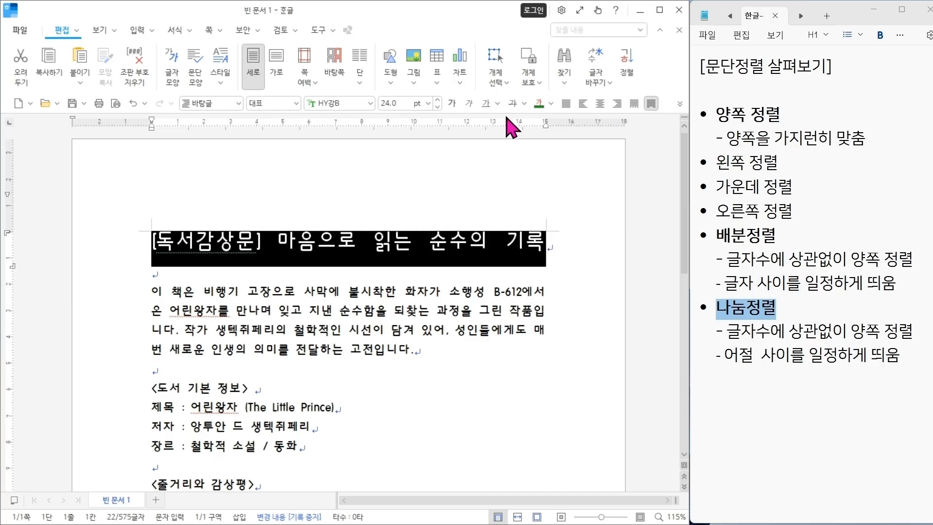
pyautogui.click(600, 103)
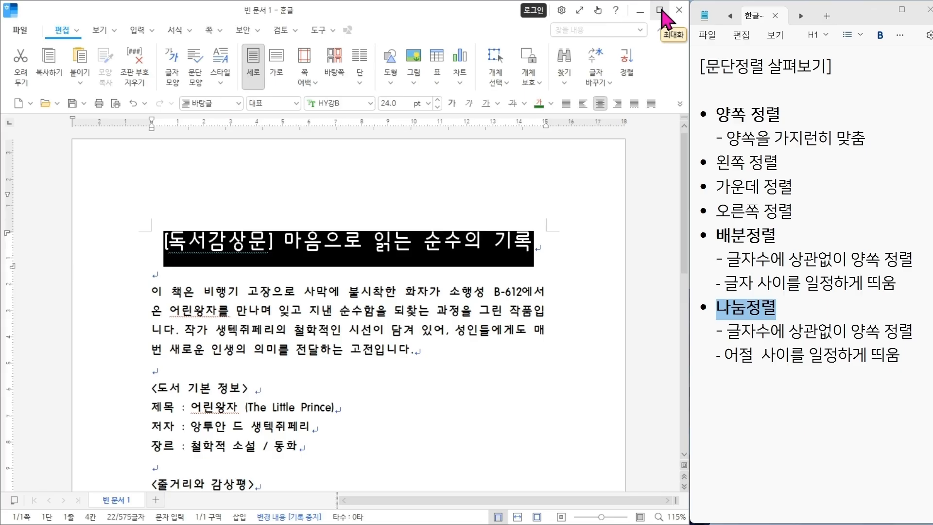
pyautogui.click(660, 11)
# - Set the line spacing of the paragraph starting "이 책은 비행기 고장으로" to 180% in its paragraph settings
pyautogui.click(356, 288)
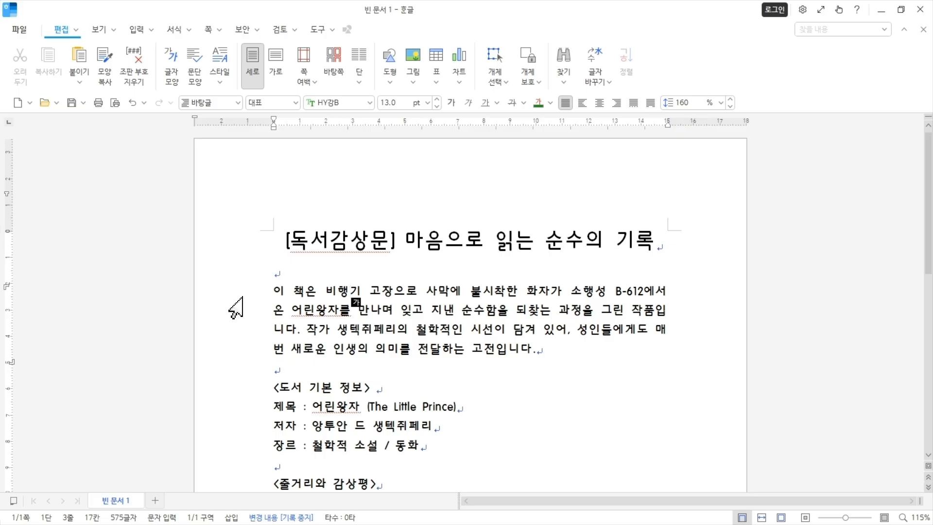
pyautogui.doubleClick(240, 298)
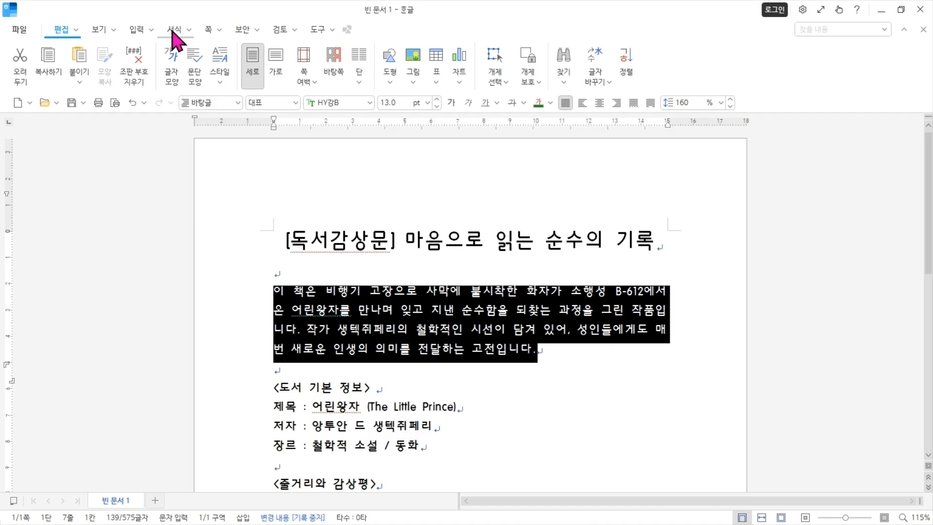
pyautogui.click(173, 30)
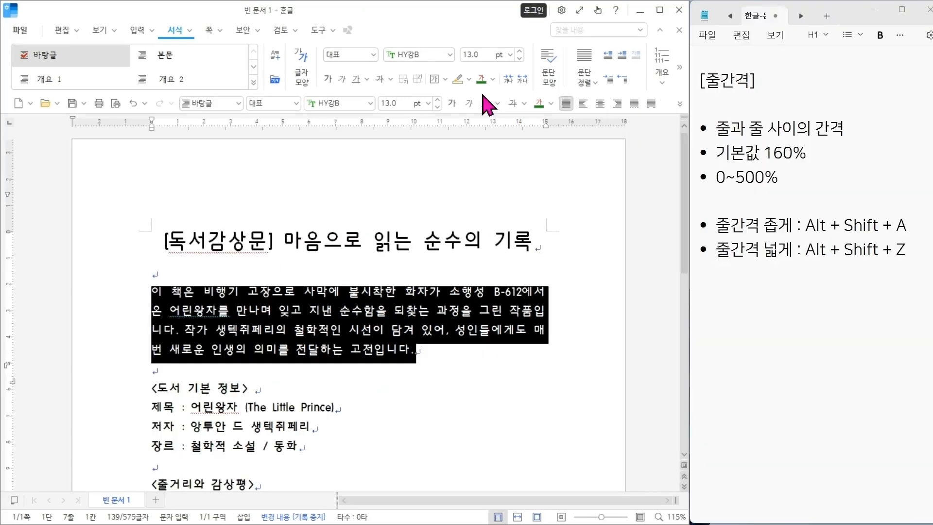
pyautogui.click(554, 80)
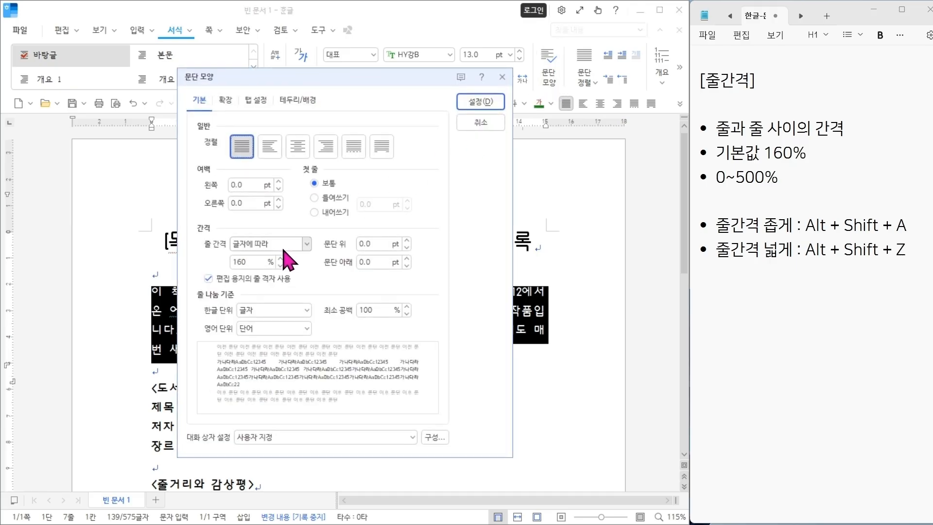
pyautogui.moveTo(250, 263); pyautogui.dragTo(225, 265)
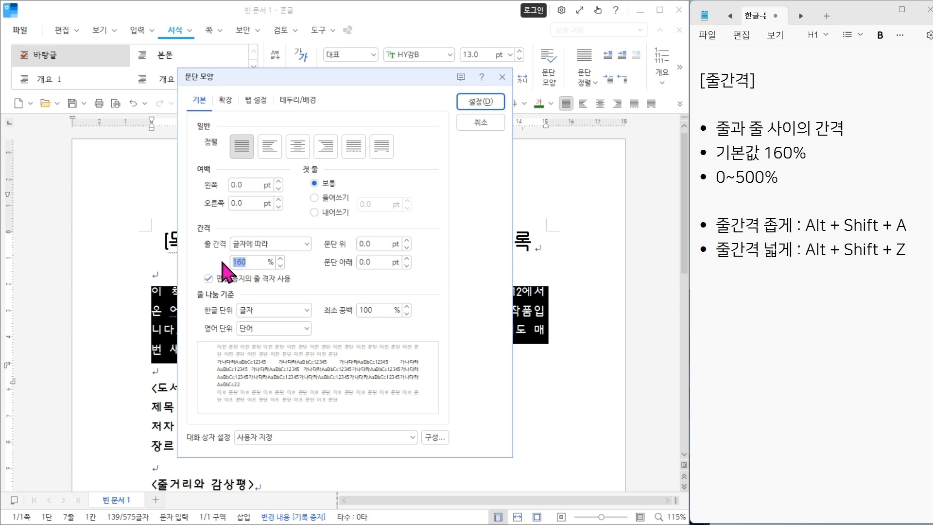
pyautogui.write('180')
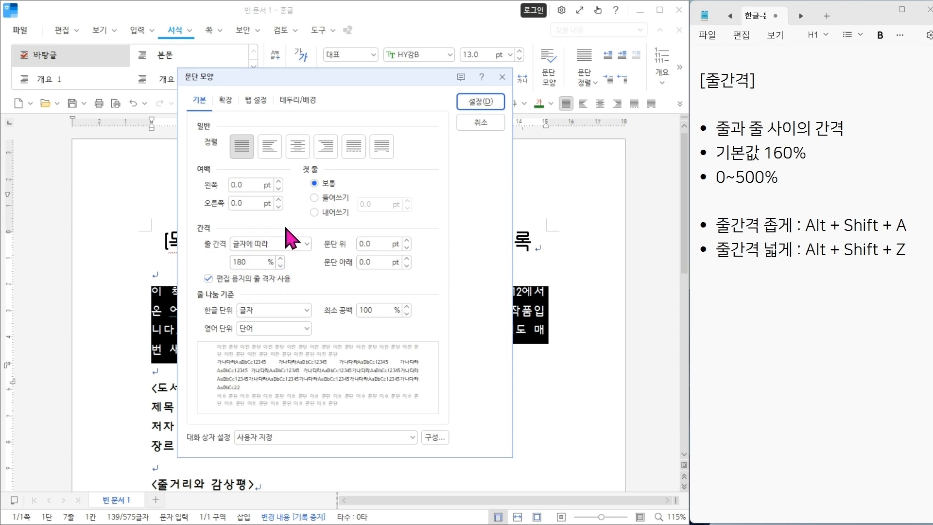
# - Highlight the line-spacing notes one by one to review the definition, the default value and the allowed range
pyautogui.click(720, 127)
pyautogui.moveTo(720, 127); pyautogui.dragTo(853, 129)
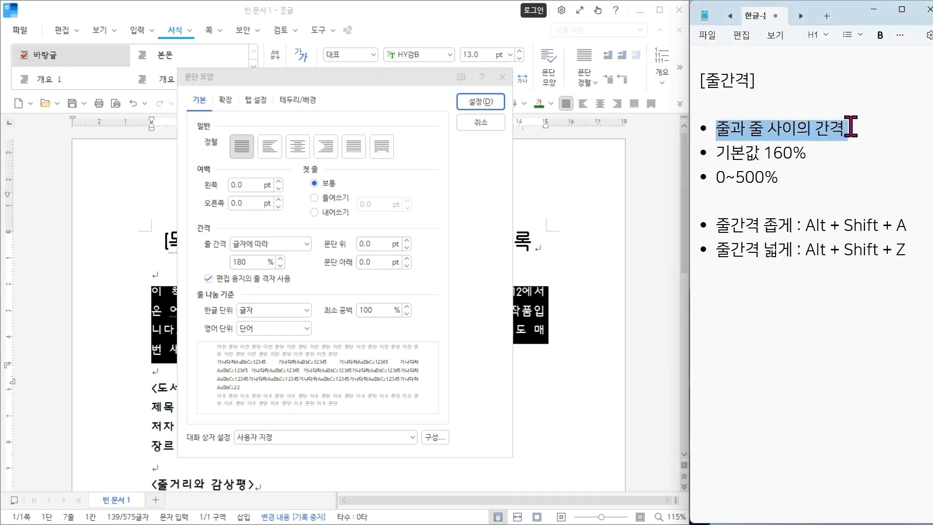
pyautogui.moveTo(722, 153); pyautogui.dragTo(817, 153)
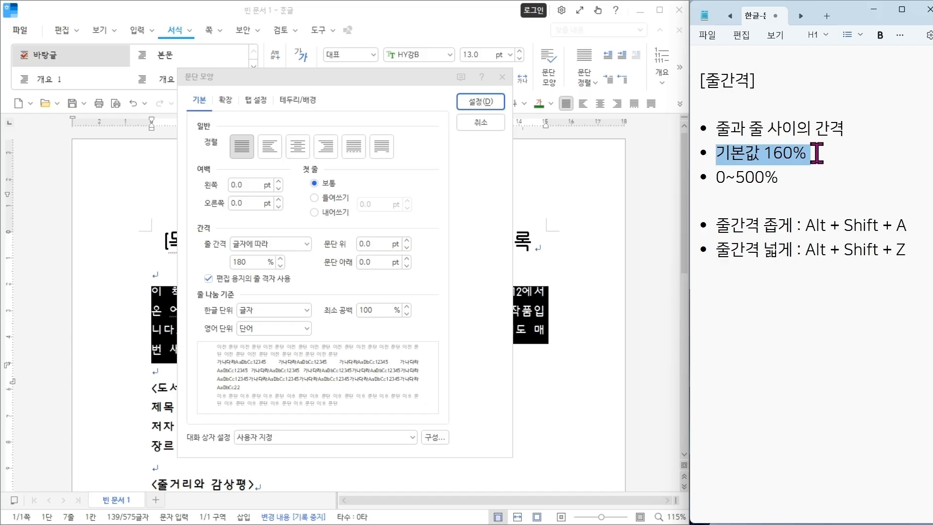
pyautogui.moveTo(718, 177); pyautogui.dragTo(782, 177)
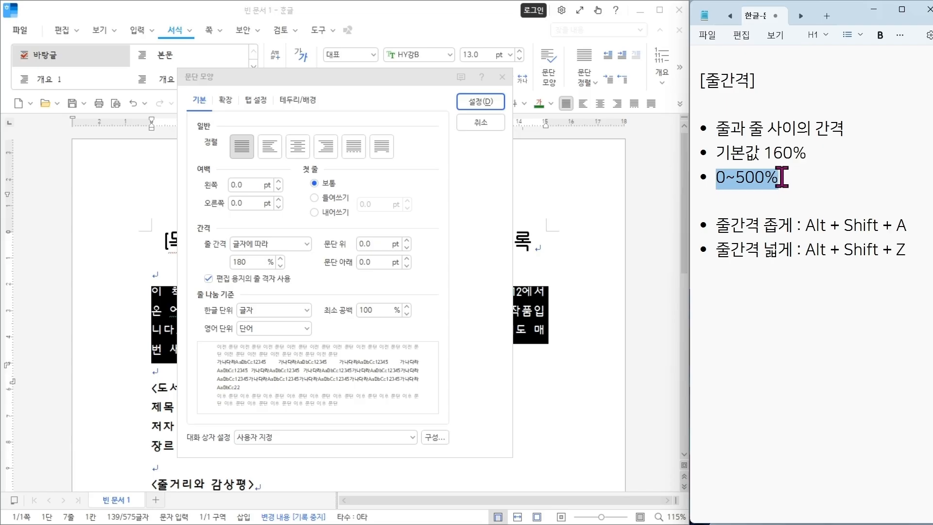
pyautogui.click(782, 178)
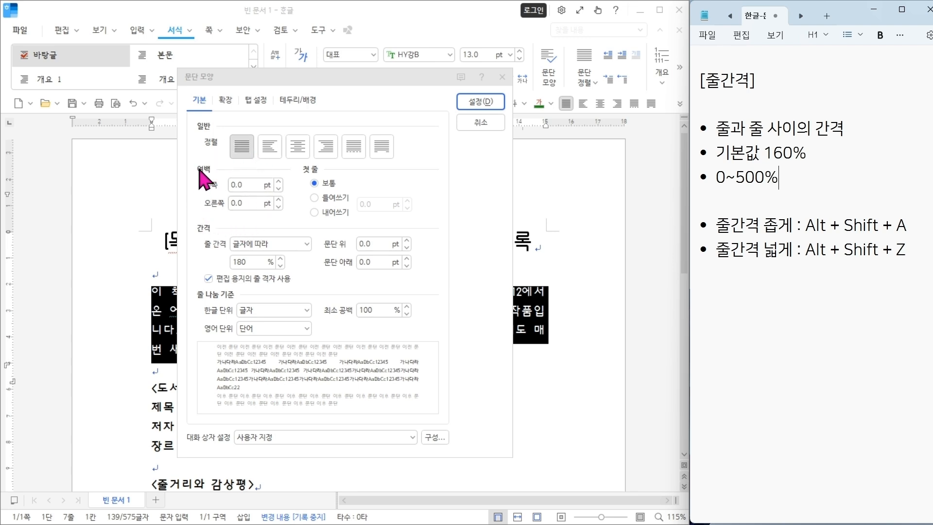
# - Set the left and right margins of the paragraph starting "이 책은 비행기 고장으로" to 10 pt and apply the paragraph settings
pyautogui.click(245, 183)
pyautogui.moveTo(245, 184); pyautogui.dragTo(228, 187)
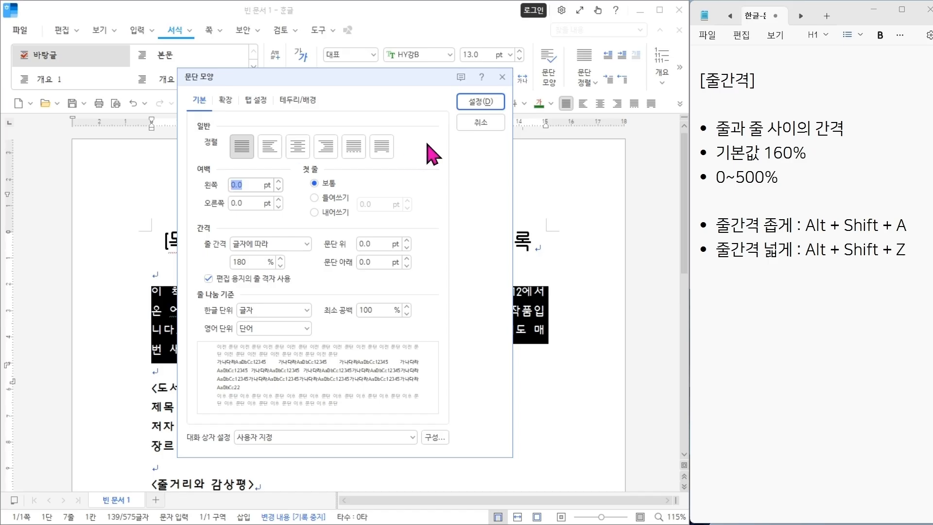
pyautogui.write('10')
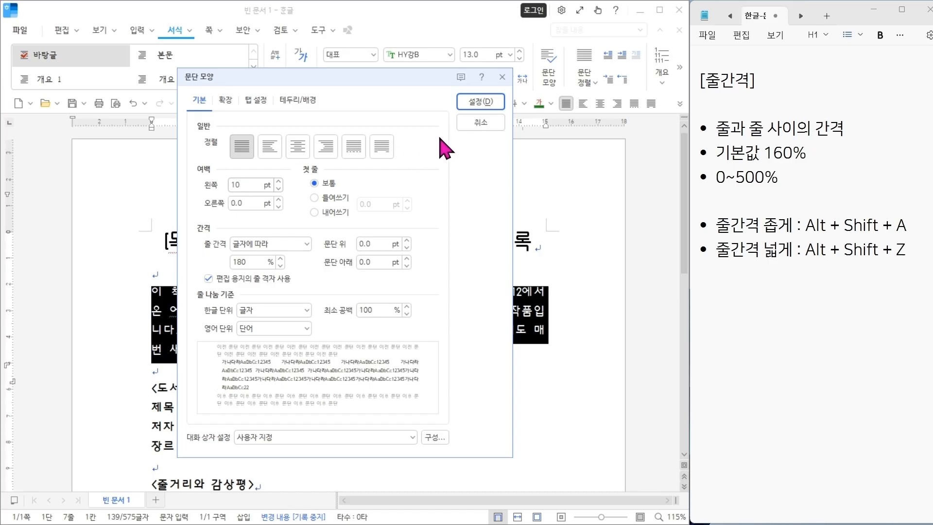
pyautogui.moveTo(248, 202); pyautogui.dragTo(219, 207)
pyautogui.write('10')
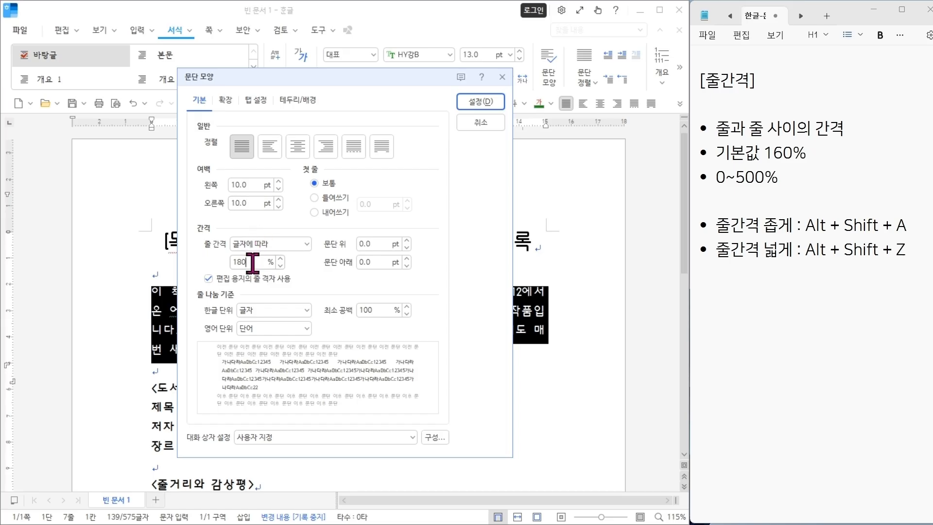
pyautogui.click(253, 263)
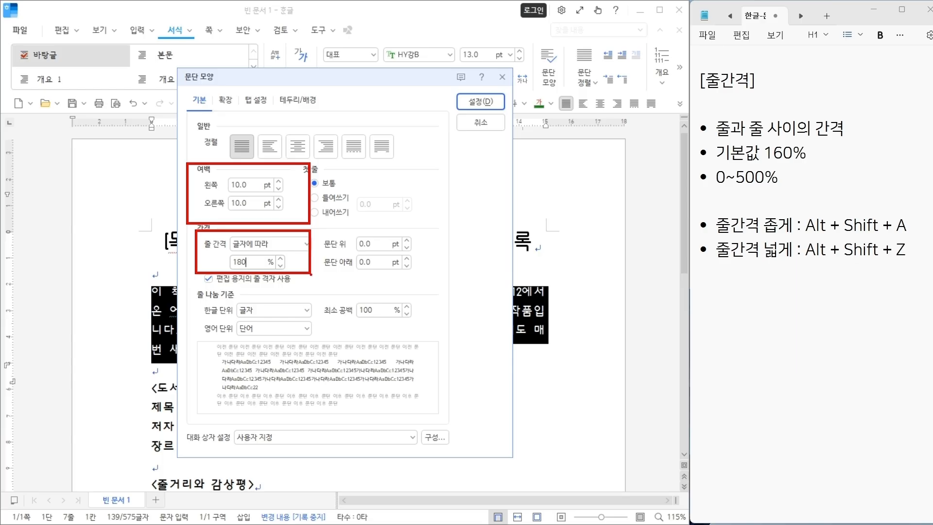
pyautogui.press('Escape')
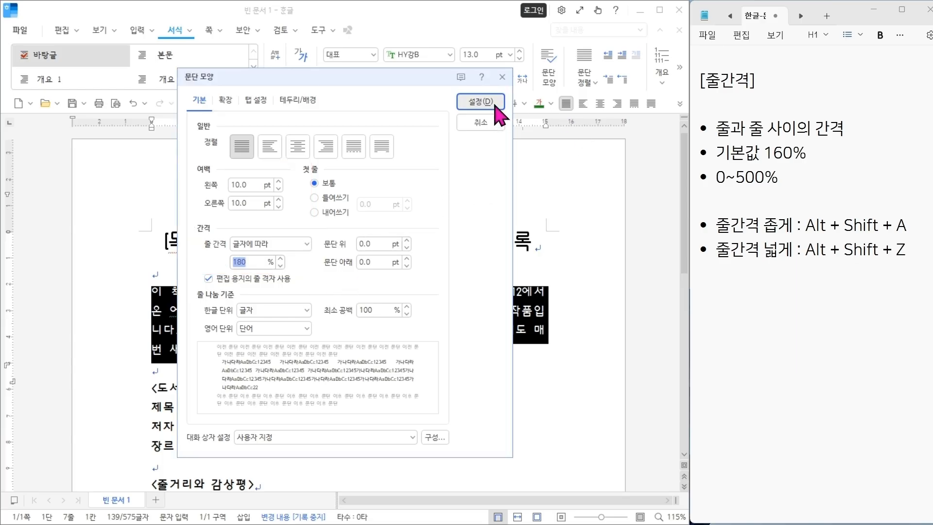
pyautogui.click(495, 106)
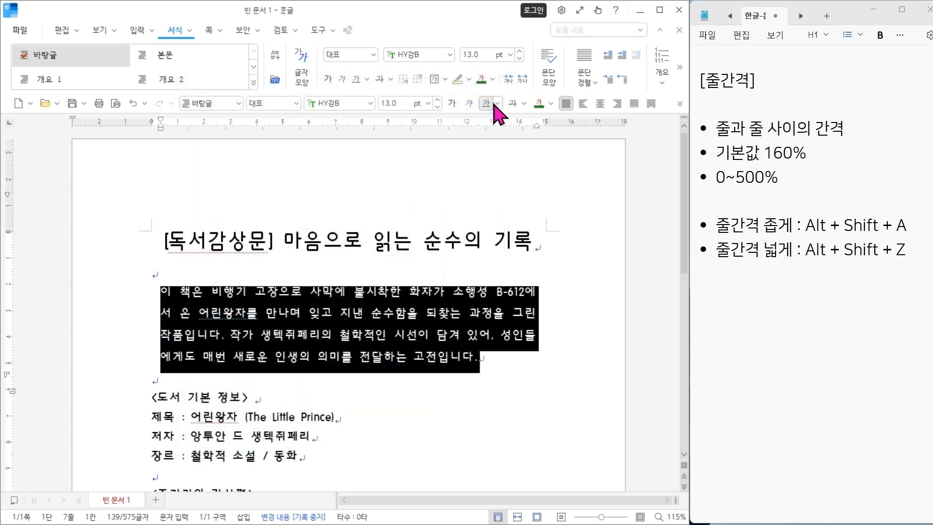
pyautogui.click(659, 9)
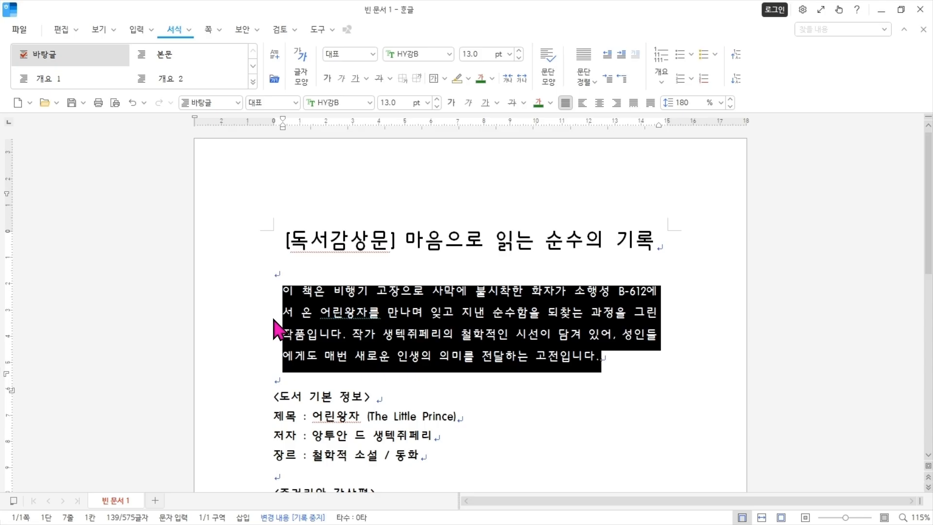
pyautogui.press('Escape')
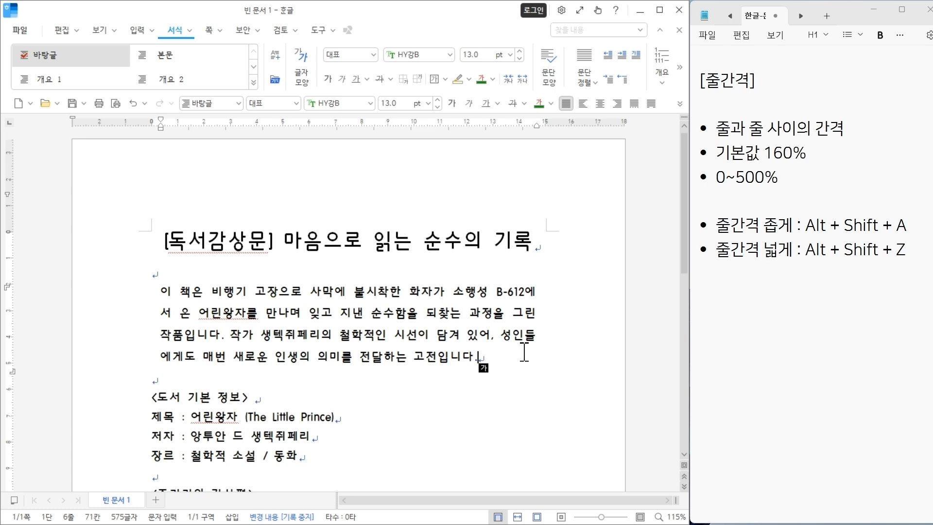
# - Select the whole "이 책은 비행기 고장으로" paragraph and narrow its line spacing by four increments
pyautogui.moveTo(502, 360); pyautogui.dragTo(88, 282)
pyautogui.click(89, 282)
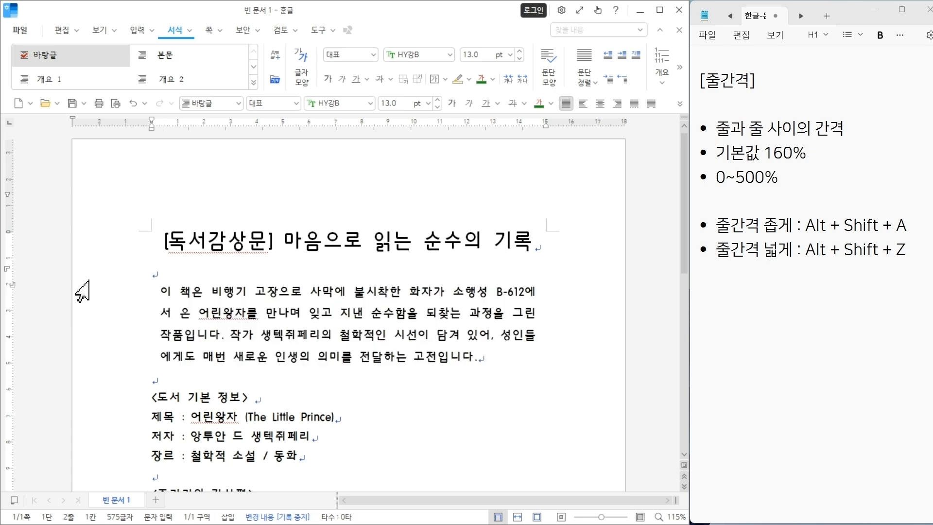
pyautogui.moveTo(150, 292); pyautogui.dragTo(511, 362)
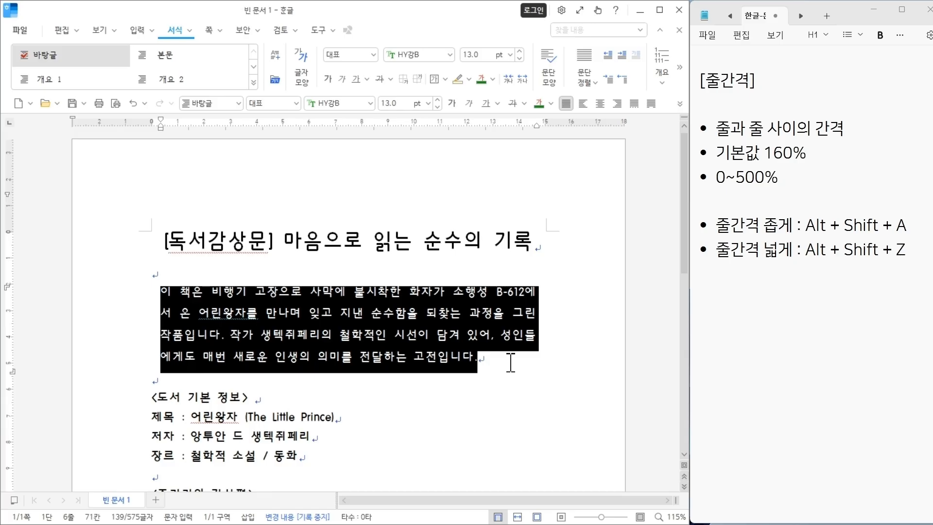
pyautogui.hotkey('alt', 'shift', 'a')
pyautogui.hotkey('alt', 'shift', 'a')
pyautogui.hotkey('alt', 'shift', 'a')
pyautogui.hotkey('alt', 'shift', 'a')
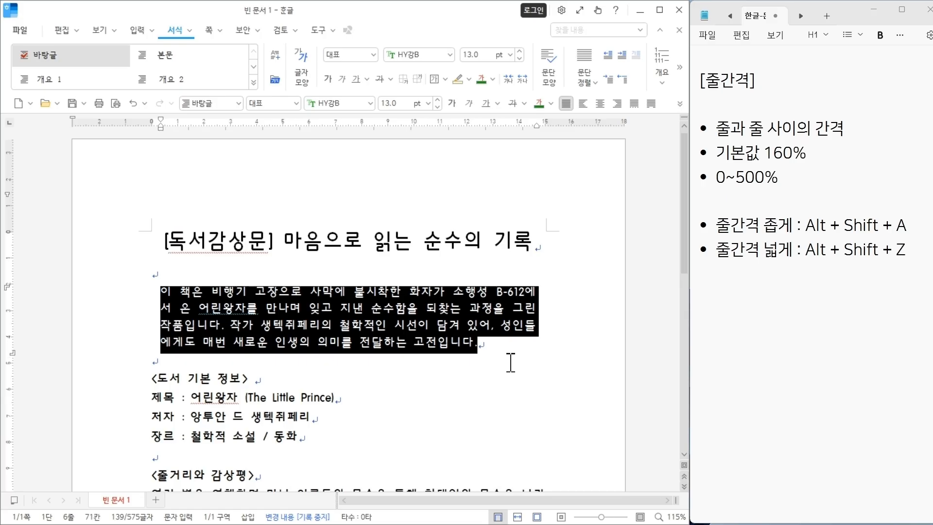
# - Widen the selected paragraph's line spacing step by step to 200%
pyautogui.hotkey('alt', 'shift', 'z')
pyautogui.hotkey('alt', 'shift', 'z')
pyautogui.hotkey('alt', 'shift', 'z')
pyautogui.hotkey('alt', 'shift', 'z')
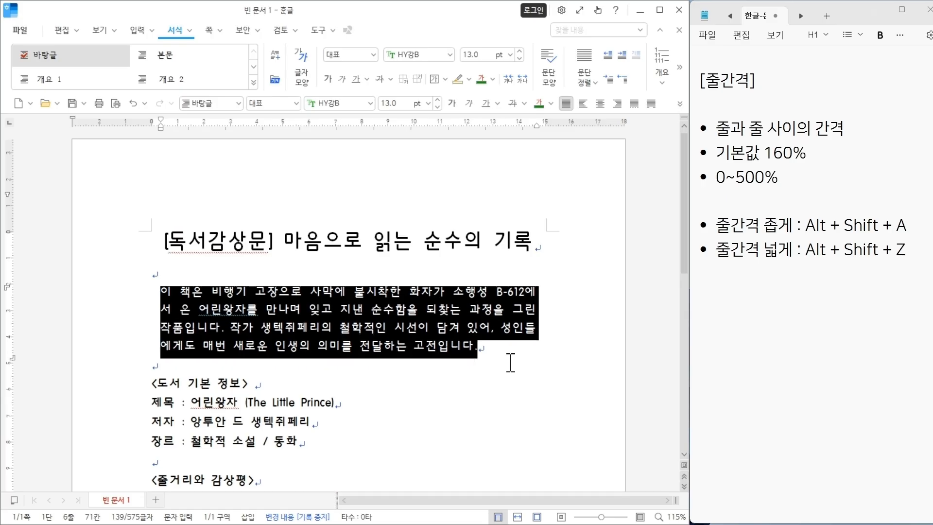
pyautogui.hotkey('alt', 'shift', 'z')
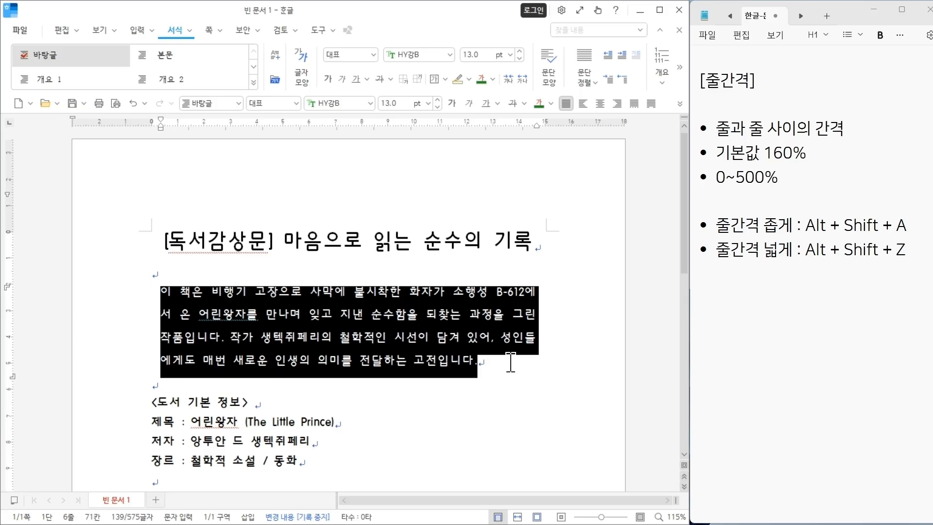
pyautogui.hotkey('alt', 'shift', 'z')
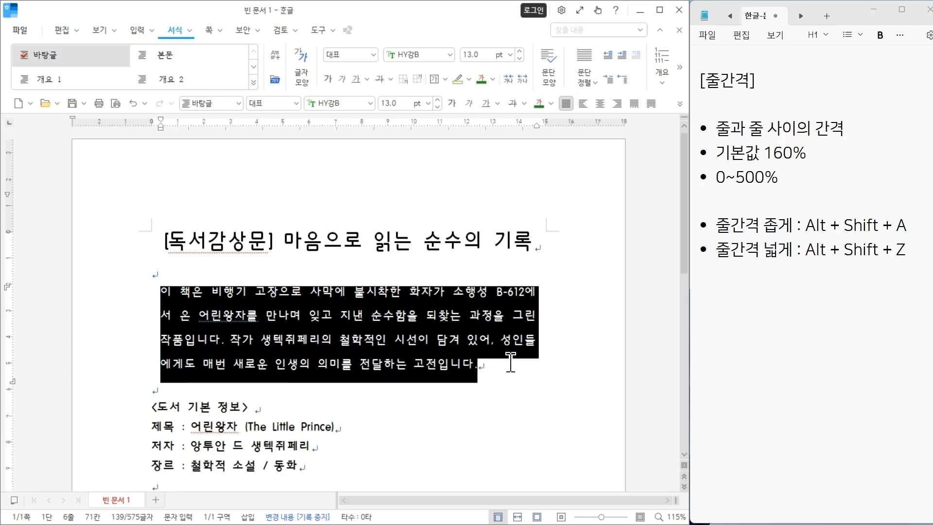
# - Maximize the document window, narrow the selected paragraph's line spacing to 170%, and widen it to 190%
pyautogui.click(662, 12)
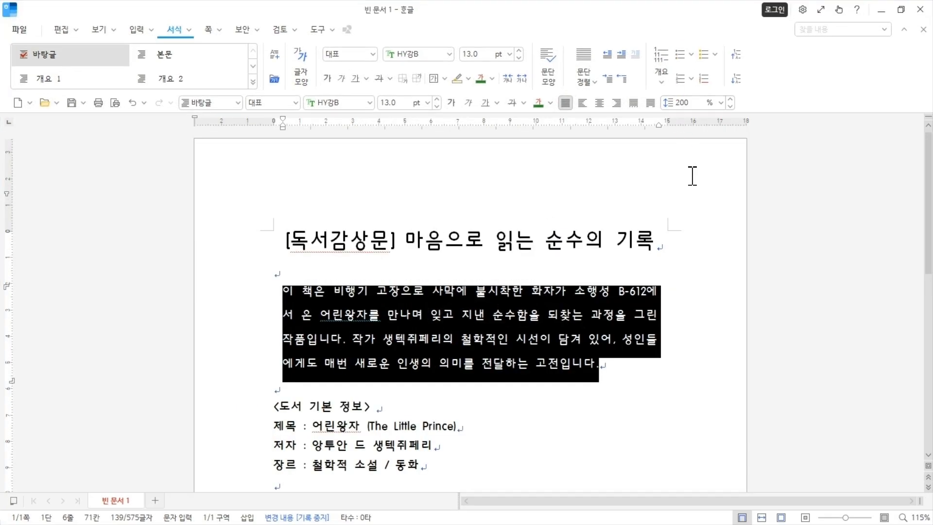
pyautogui.hotkey('alt', 'shift', 'a')
pyautogui.hotkey('alt', 'shift', 'a')
pyautogui.hotkey('alt', 'shift', 'a')
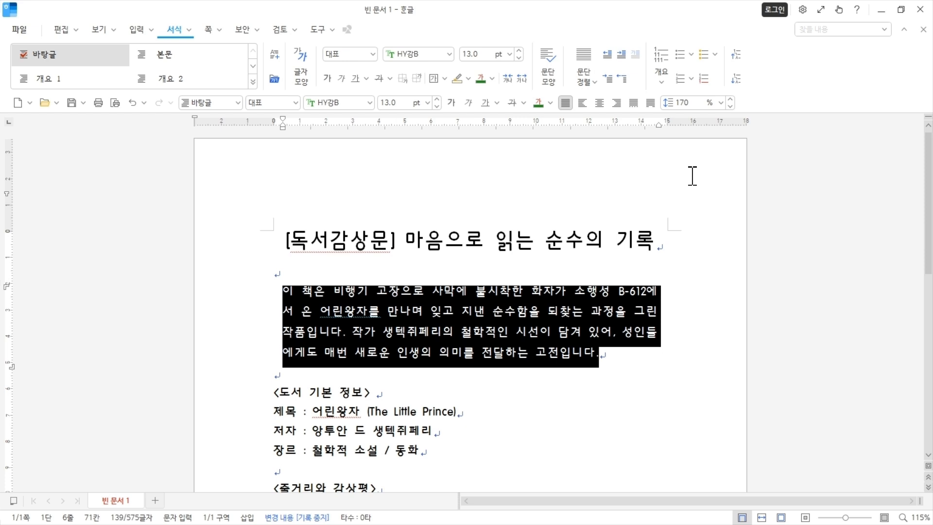
pyautogui.hotkey('alt', 'shift', 'z')
pyautogui.hotkey('alt', 'shift', 'z')
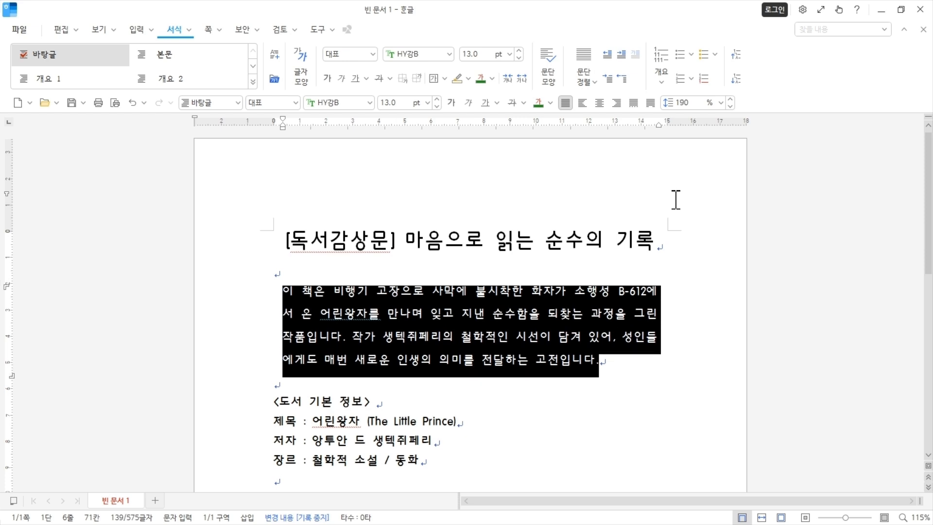
pyautogui.click(663, 319)
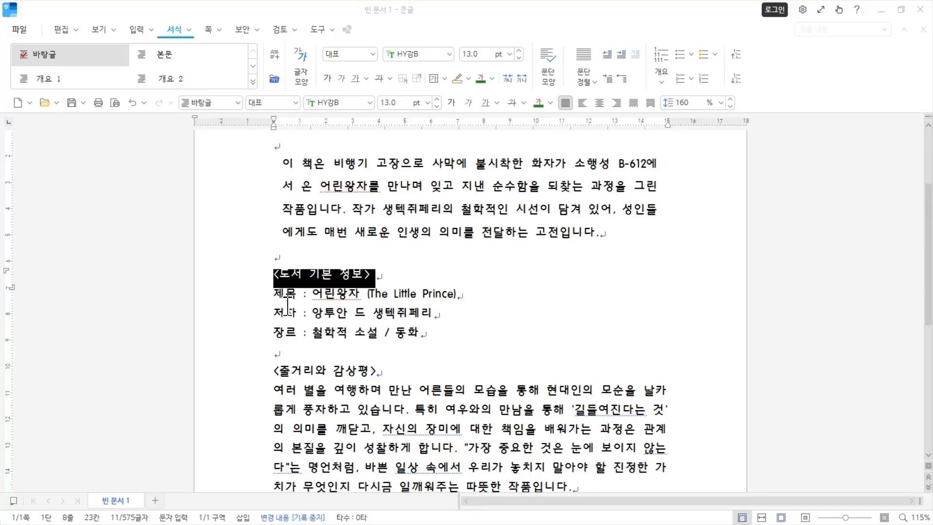
# - Choose a solid 0.5 mm line as the paragraph border style for the "<도서 기본 정보>" heading
pyautogui.click(284, 298)
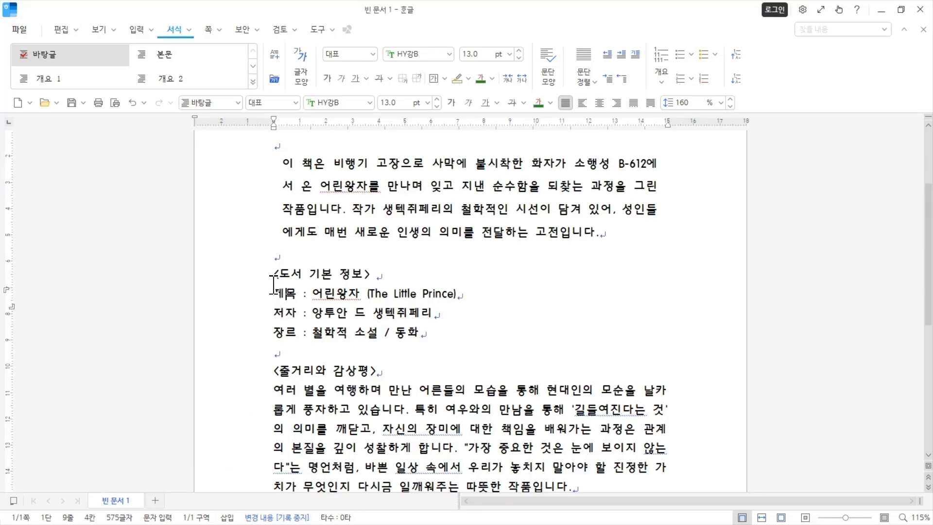
pyautogui.click(264, 277)
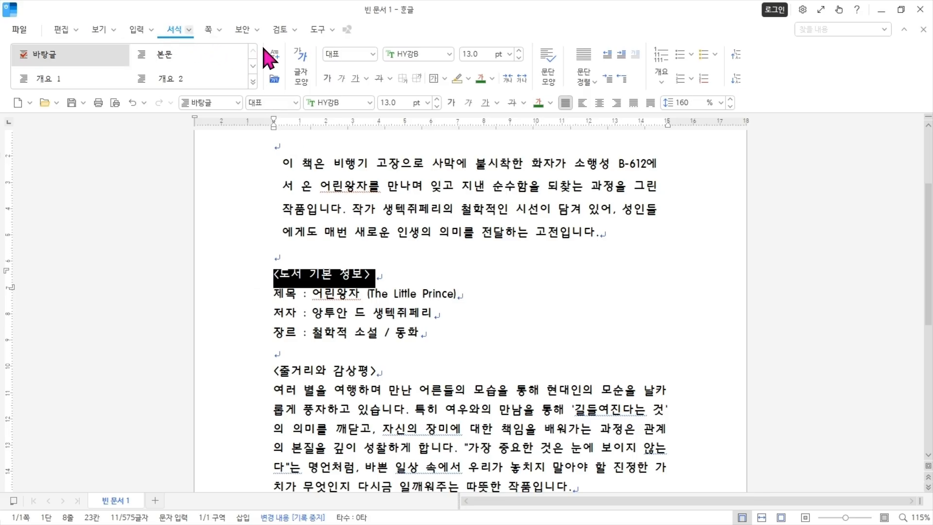
pyautogui.click(548, 78)
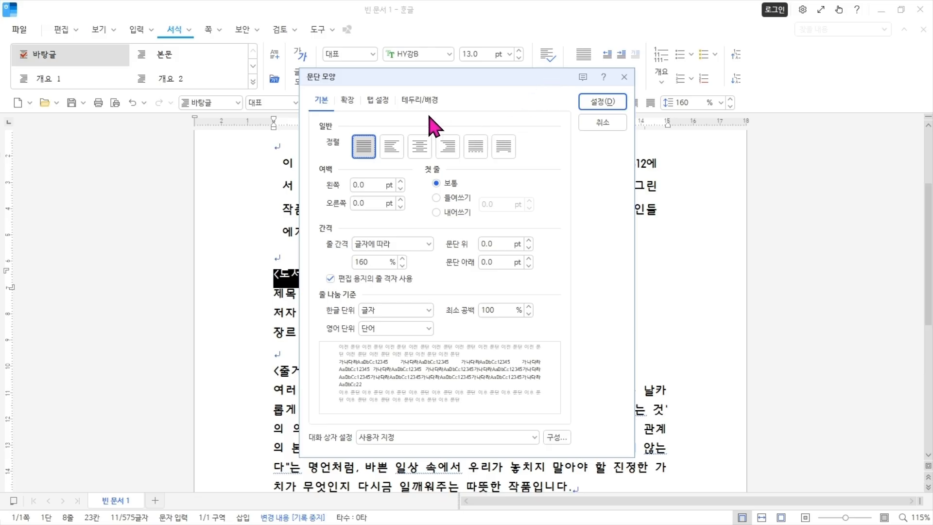
pyautogui.click(409, 102)
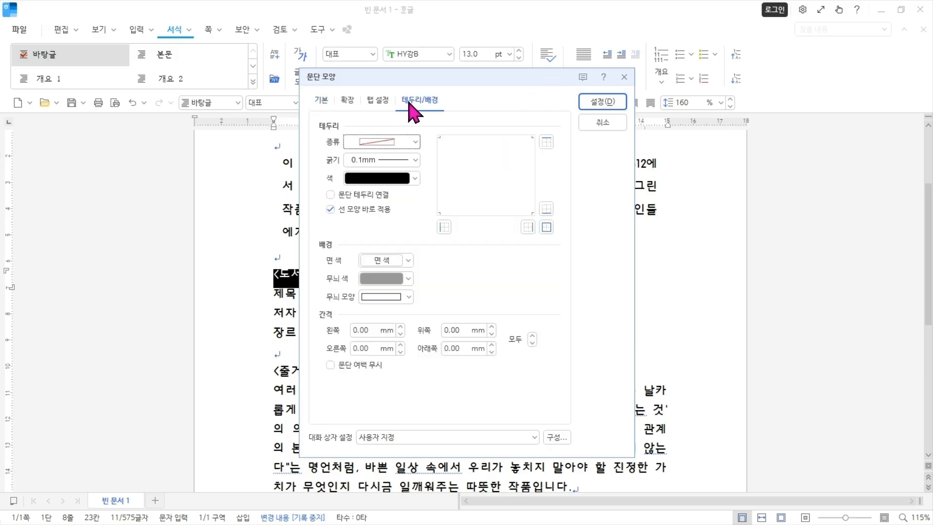
pyautogui.click(415, 142)
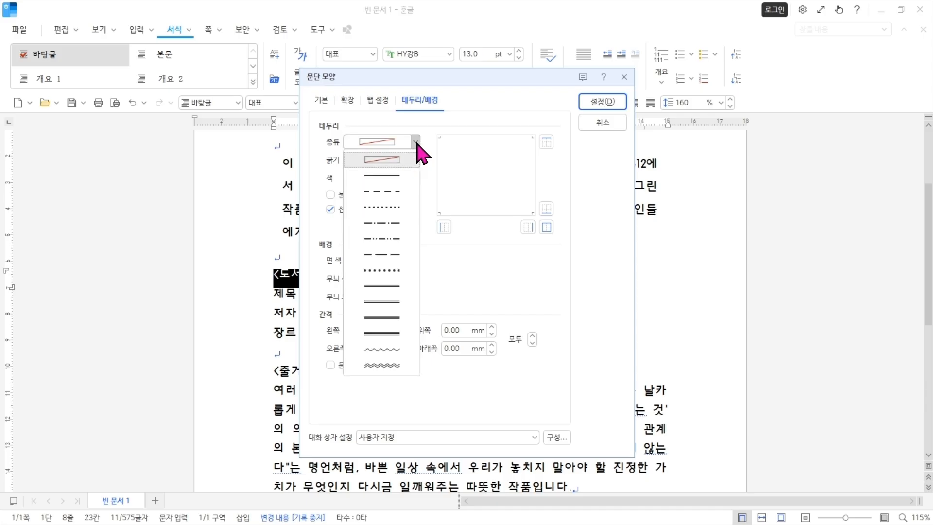
pyautogui.click(388, 176)
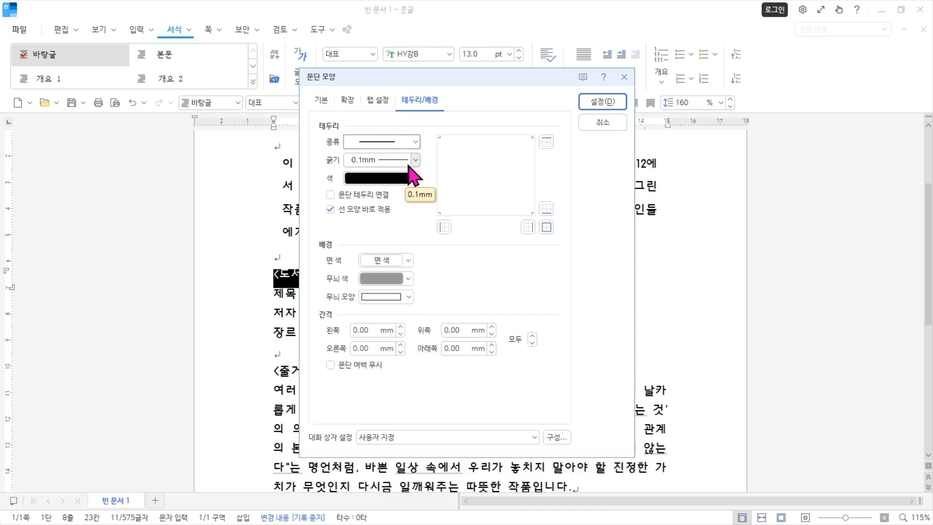
pyautogui.click(415, 160)
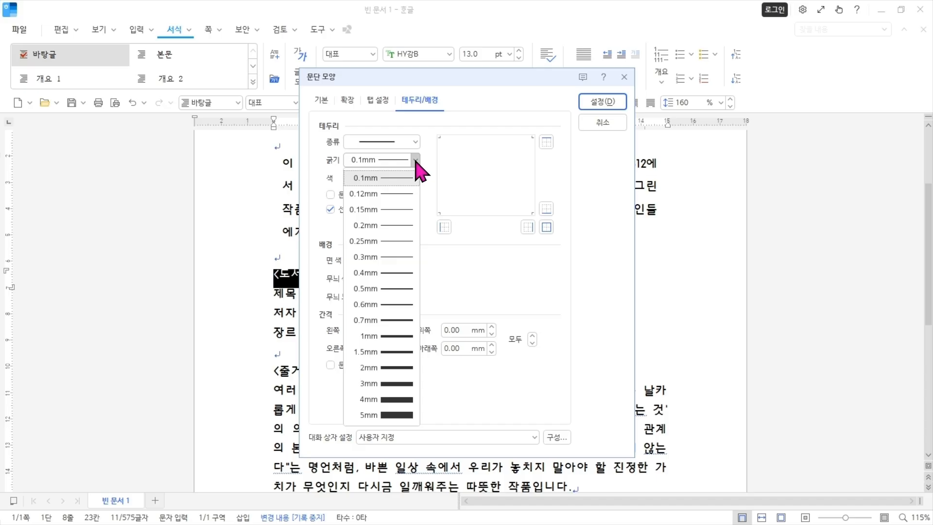
pyautogui.click(398, 289)
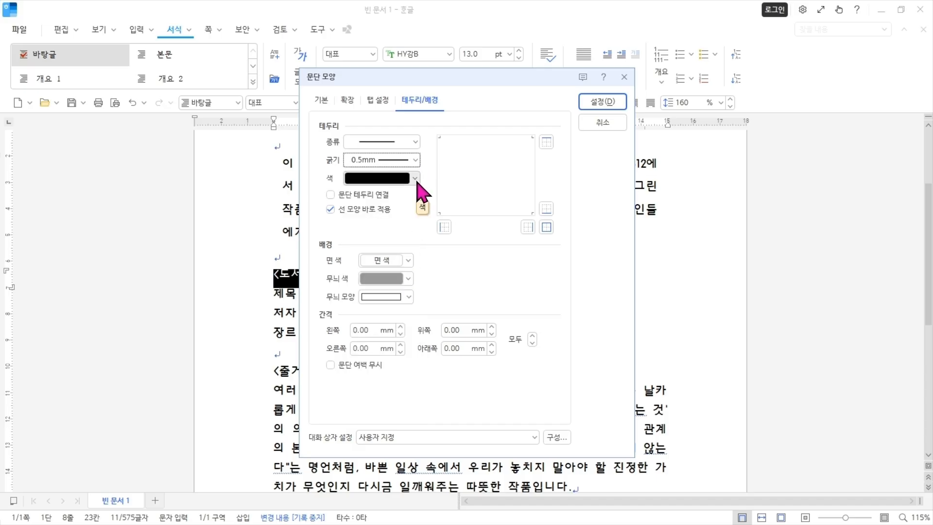
# - Add purple border lines above and below the "<도서 기본 정보>" heading and choose the lightest purple shade as its background colour
pyautogui.click(415, 179)
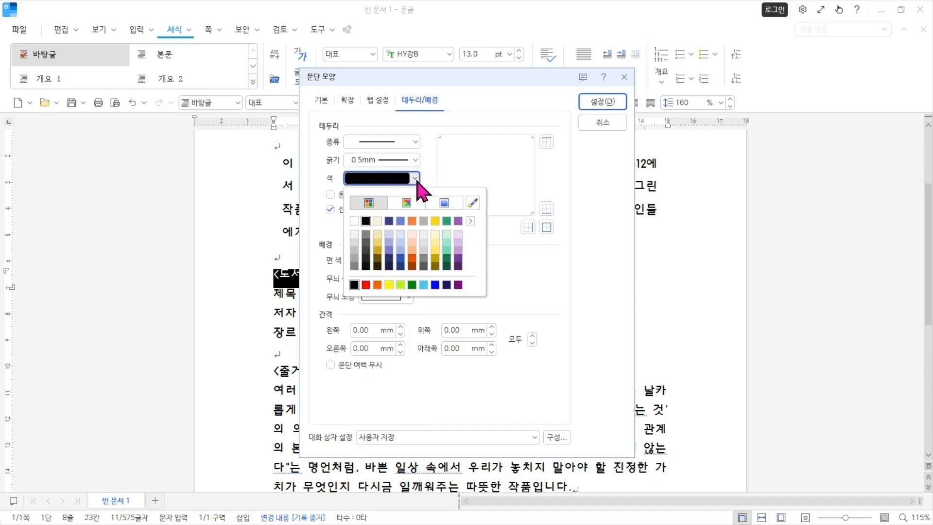
pyautogui.click(458, 221)
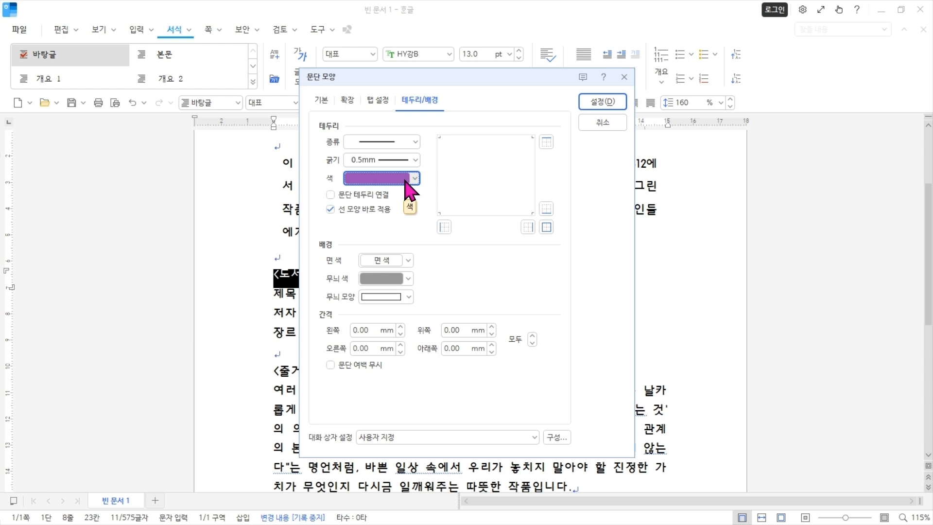
pyautogui.click(546, 142)
pyautogui.click(546, 209)
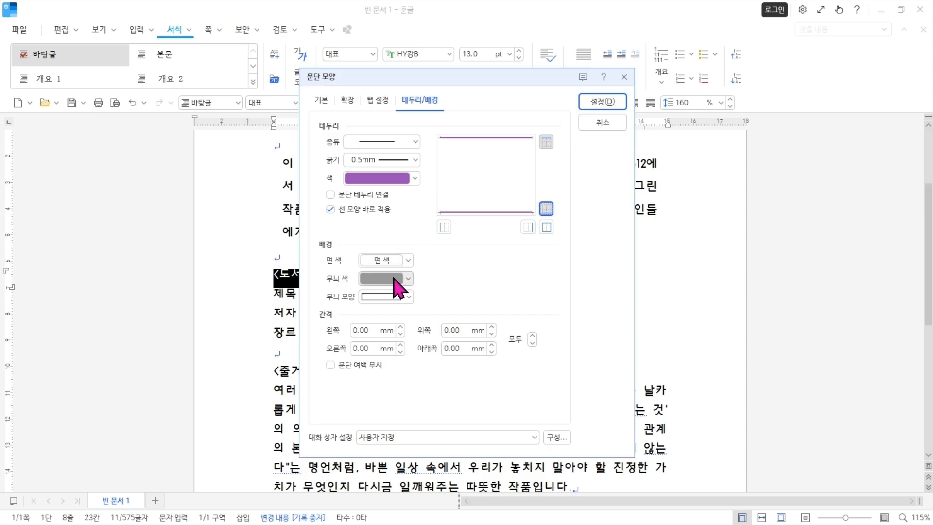
pyautogui.click(410, 261)
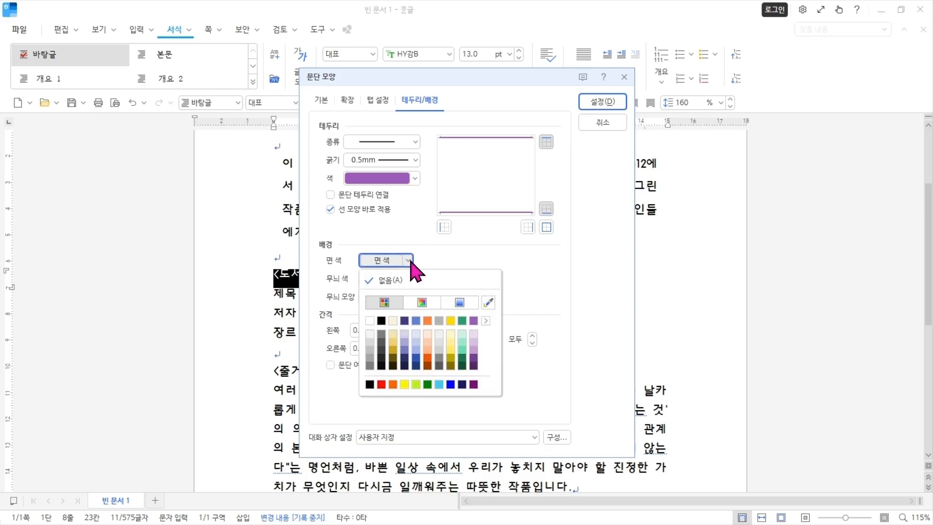
pyautogui.click(473, 334)
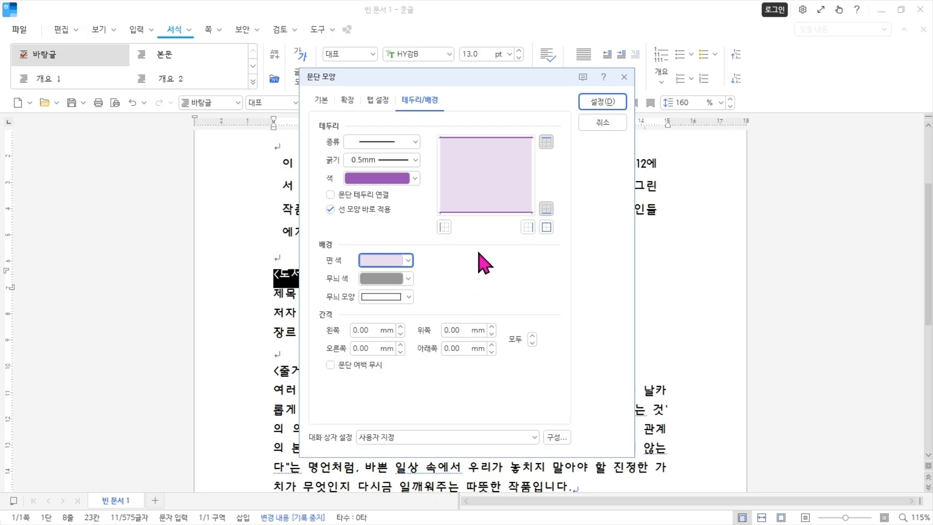
# - Make the heading's border ignore paragraph margins (문단 여백 무시), set its spacing to 1 mm on all sides, and apply the settings
pyautogui.click(330, 365)
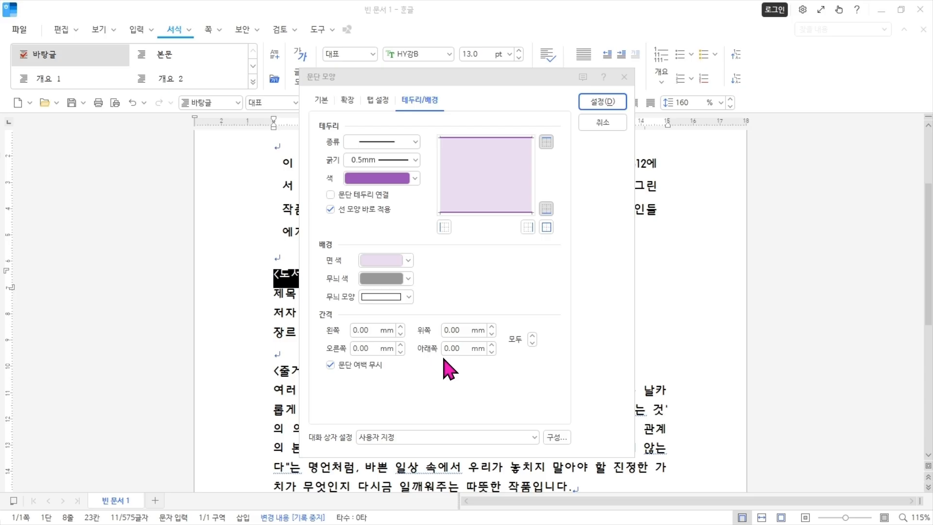
pyautogui.click(532, 335)
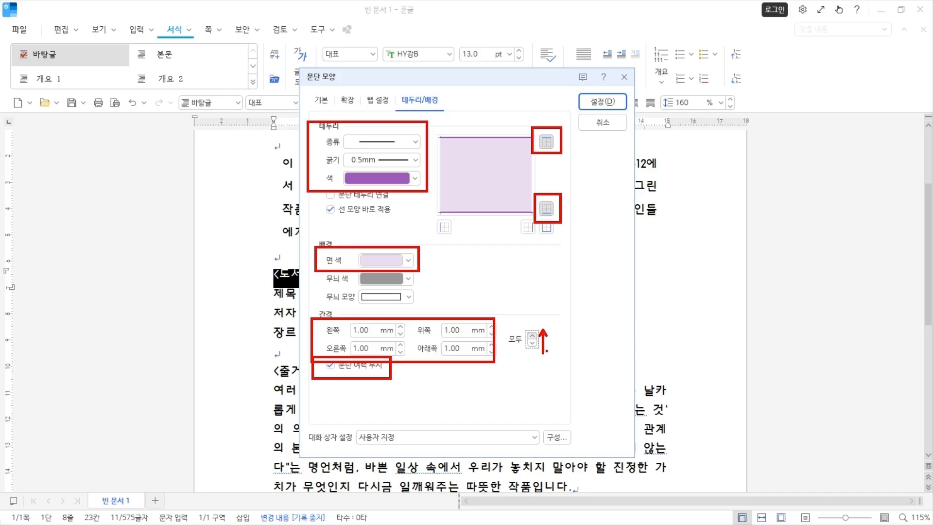
pyautogui.click(602, 101)
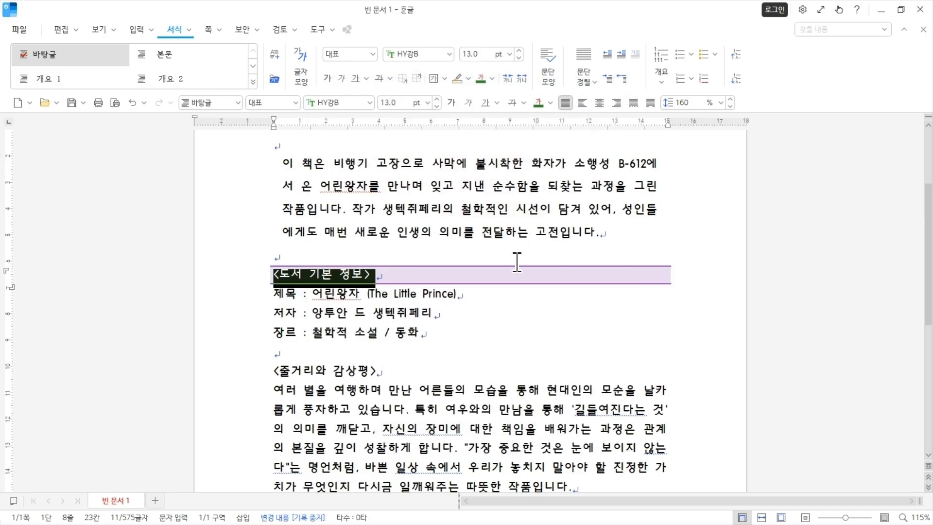
pyautogui.click(484, 286)
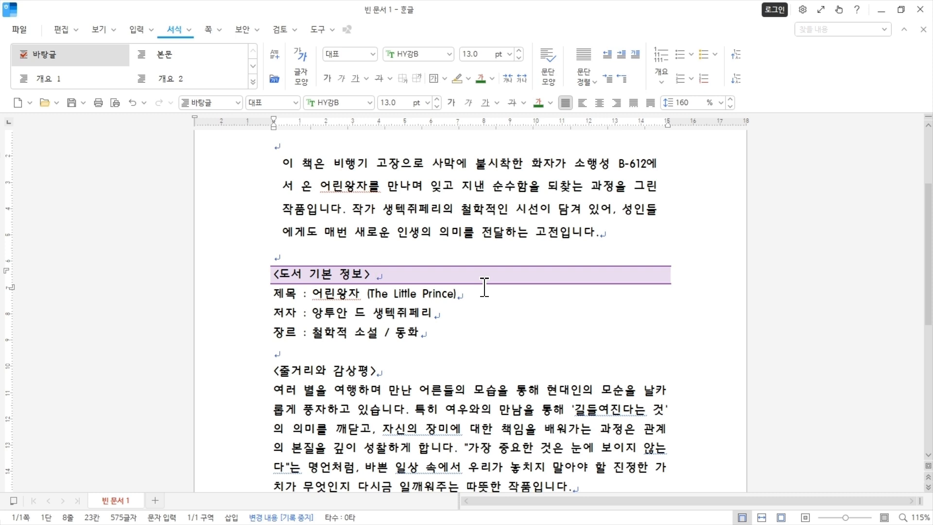
# - Examine the "<줄거리와 감상평>" and "<생텍쥐페리 주요 저서>" headings, then restore the smaller document window and read the format-copying (모양복사) description in the notes
pyautogui.press('Hangul')
pyautogui.scroll(-3, 484, 286)
pyautogui.scroll(-3, 485, 287)
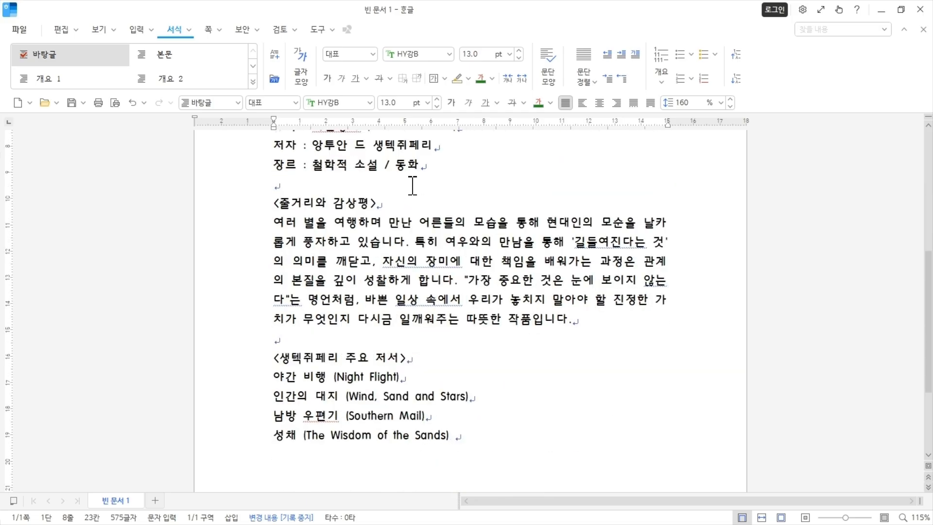
pyautogui.moveTo(377, 204); pyautogui.dragTo(258, 204)
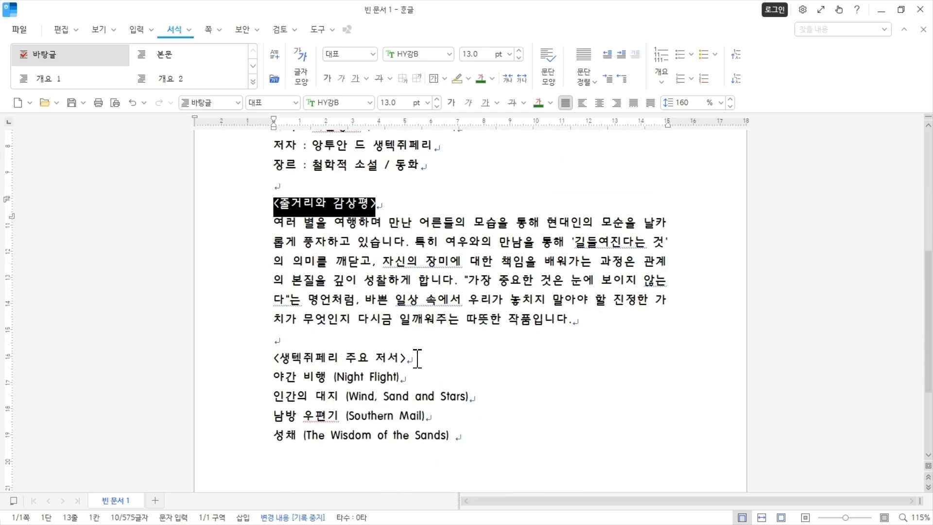
pyautogui.moveTo(417, 357); pyautogui.dragTo(256, 357)
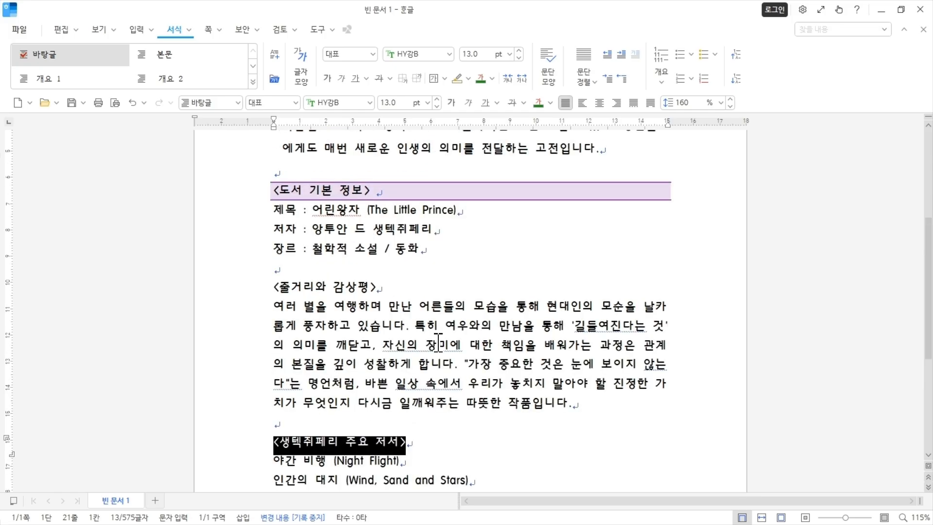
pyautogui.scroll(4, 441, 340)
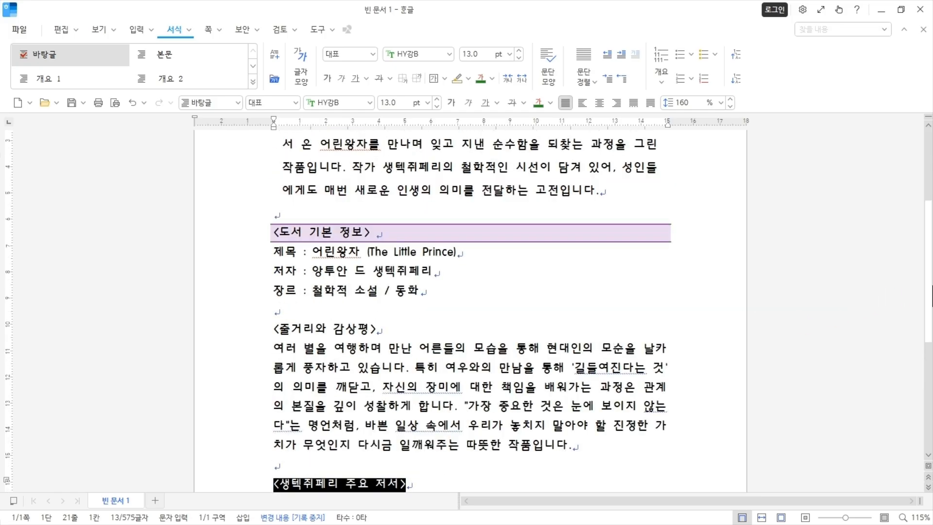
pyautogui.moveTo(929, 296); pyautogui.dragTo(930, 316)
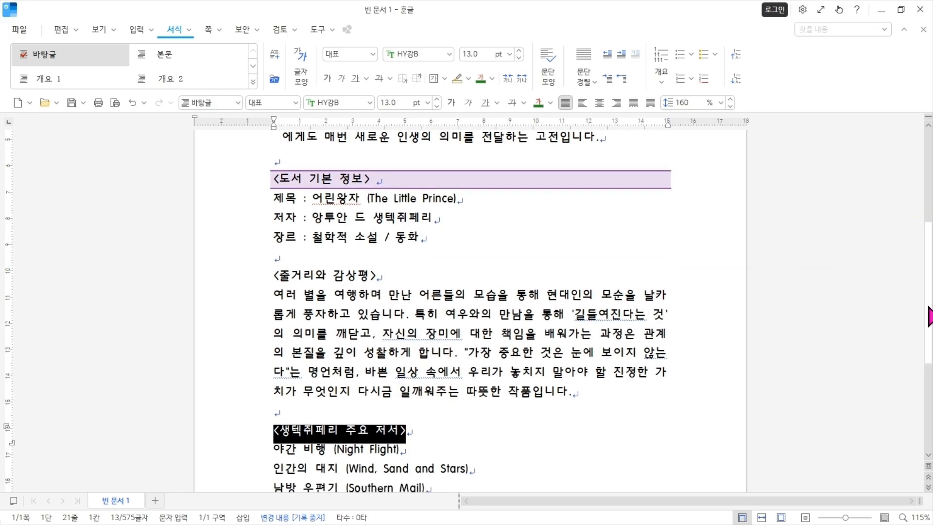
pyautogui.click(900, 9)
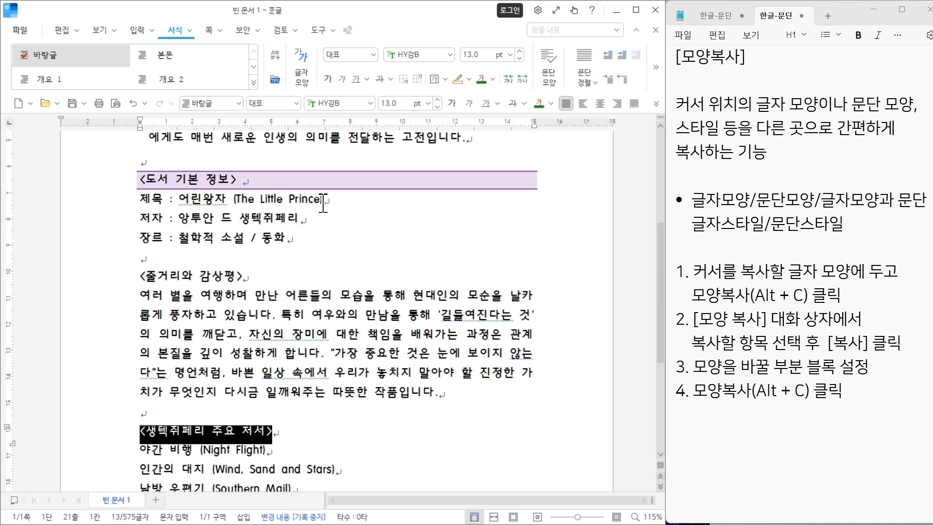
pyautogui.moveTo(676, 104); pyautogui.dragTo(921, 163)
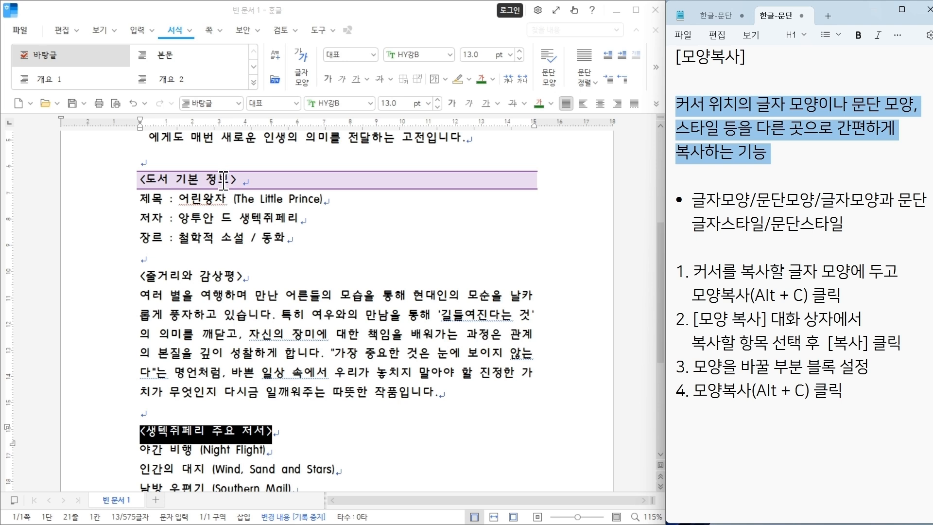
# - Copy both the character and paragraph formatting (글자 모양과 문단 모양 둘 다 복사) of the "<도서 기본 정보>" heading
pyautogui.click(246, 179)
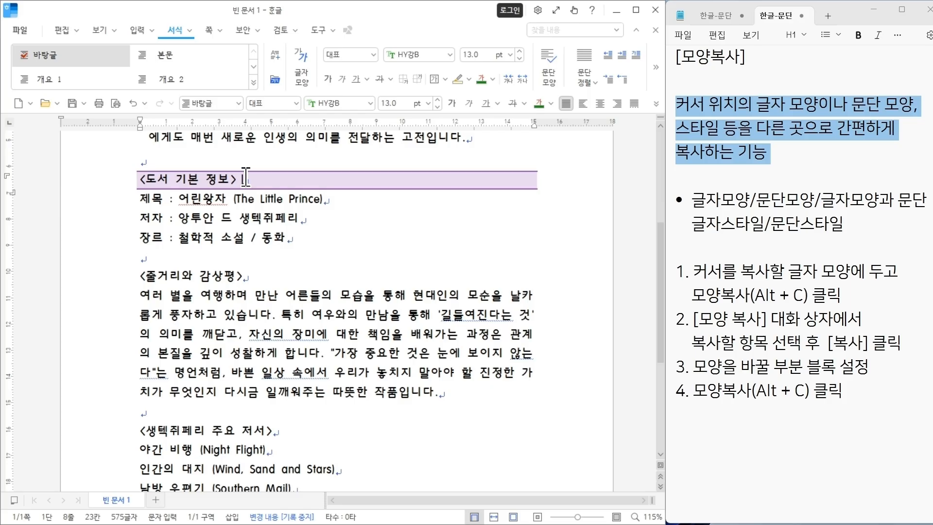
pyautogui.click(201, 182)
pyautogui.moveTo(853, 297); pyautogui.dragTo(672, 273)
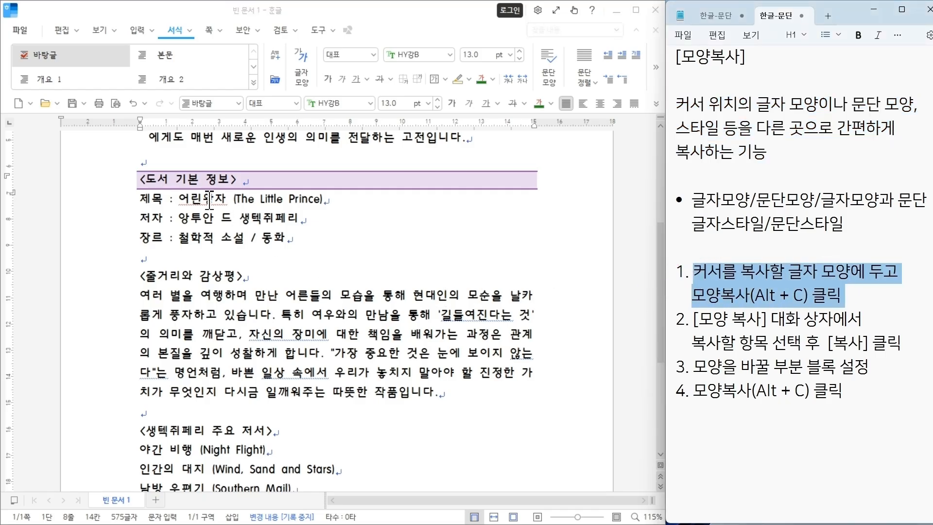
pyautogui.click(215, 175)
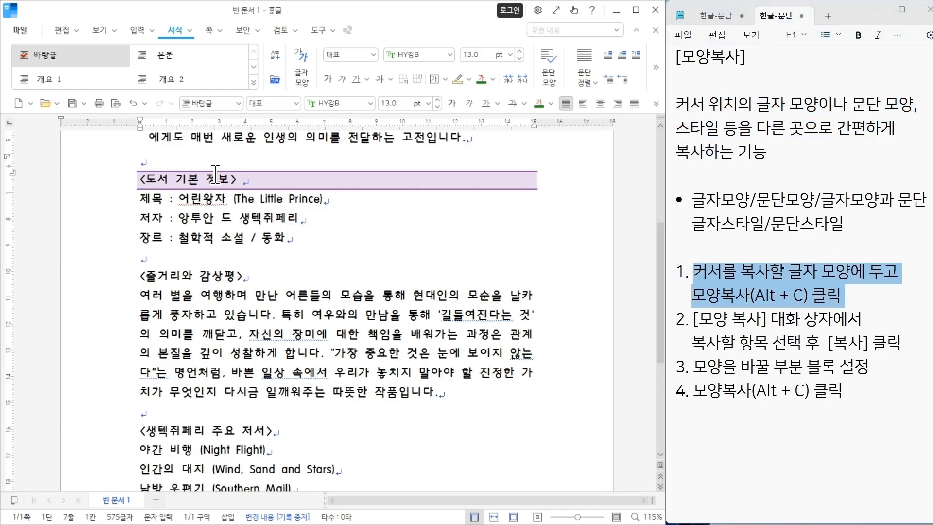
pyautogui.click(65, 32)
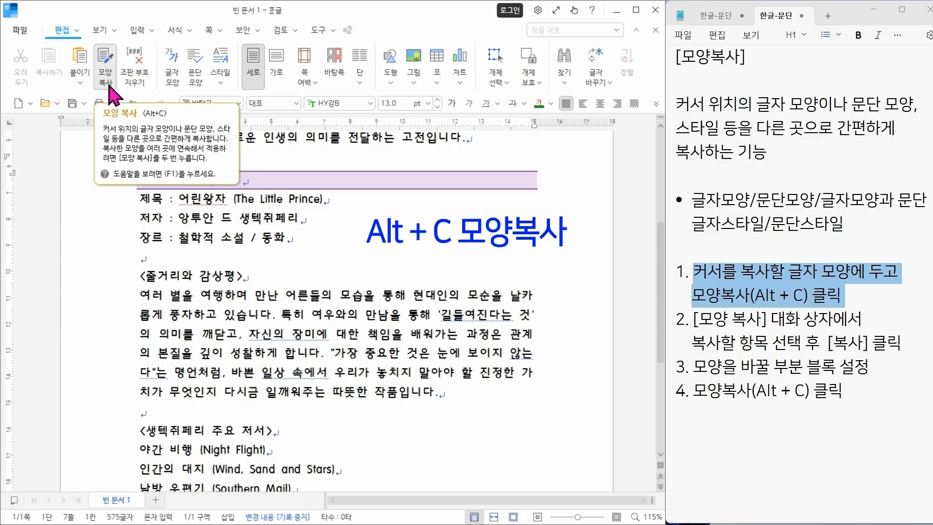
pyautogui.click(108, 81)
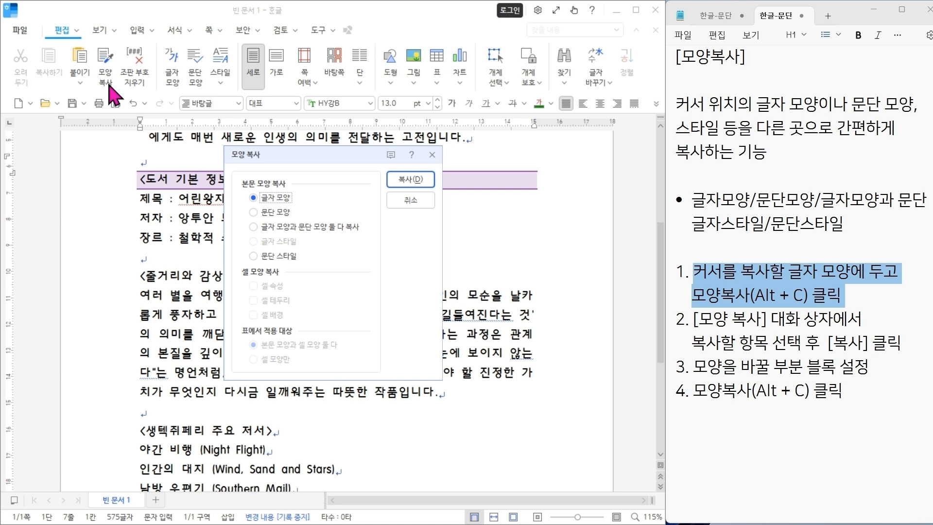
pyautogui.click(324, 232)
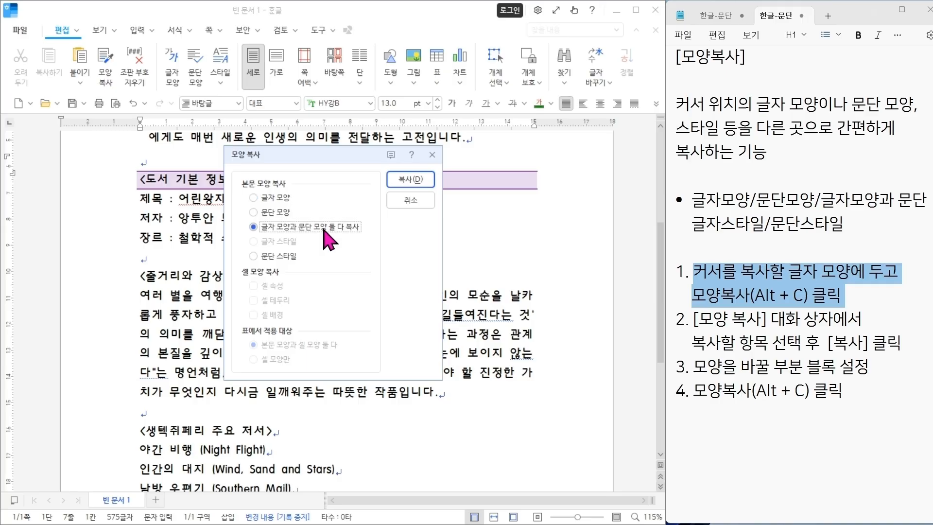
pyautogui.moveTo(695, 319); pyautogui.dragTo(898, 344)
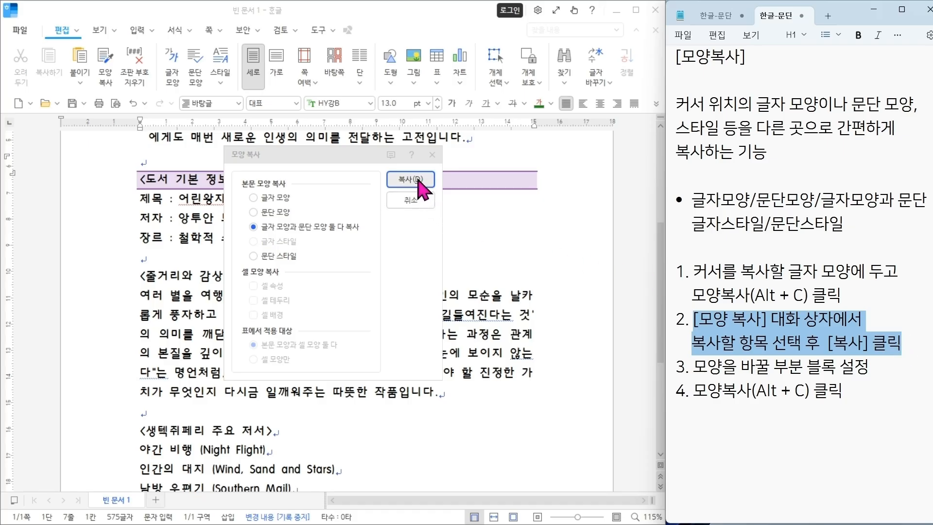
pyautogui.click(419, 181)
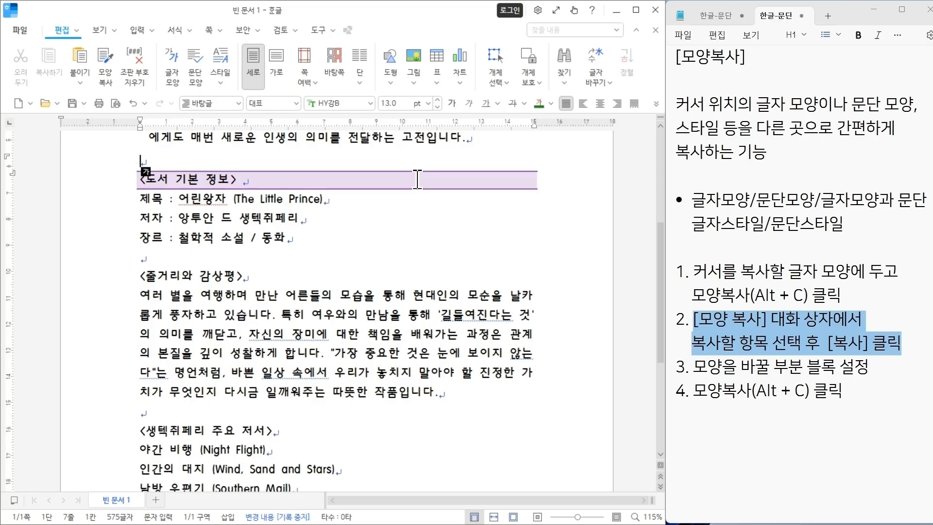
# - Apply the copied character and paragraph formatting to the "<줄거리와 감상평>" heading
pyautogui.moveTo(137, 275); pyautogui.dragTo(258, 275)
pyautogui.moveTo(697, 368); pyautogui.dragTo(878, 368)
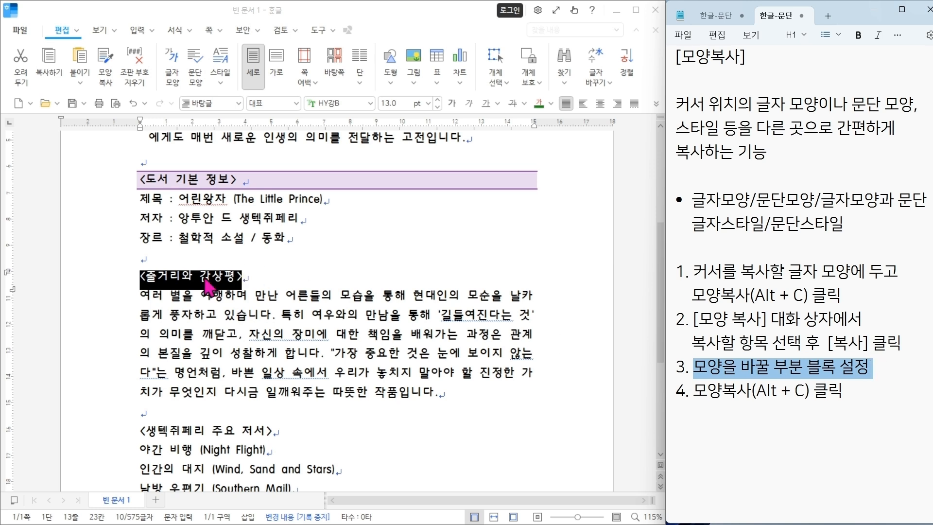
pyautogui.moveTo(140, 276); pyautogui.dragTo(257, 275)
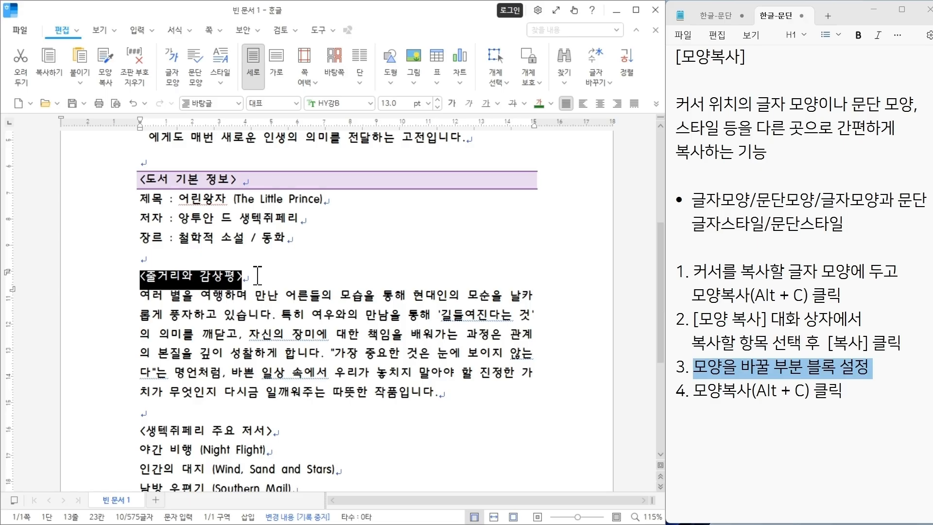
pyautogui.moveTo(693, 390); pyautogui.dragTo(862, 400)
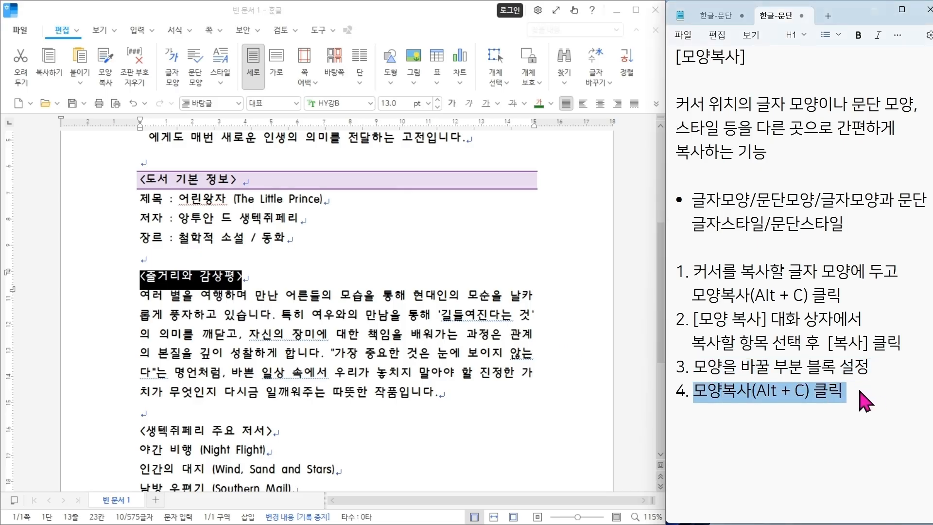
pyautogui.click(113, 286)
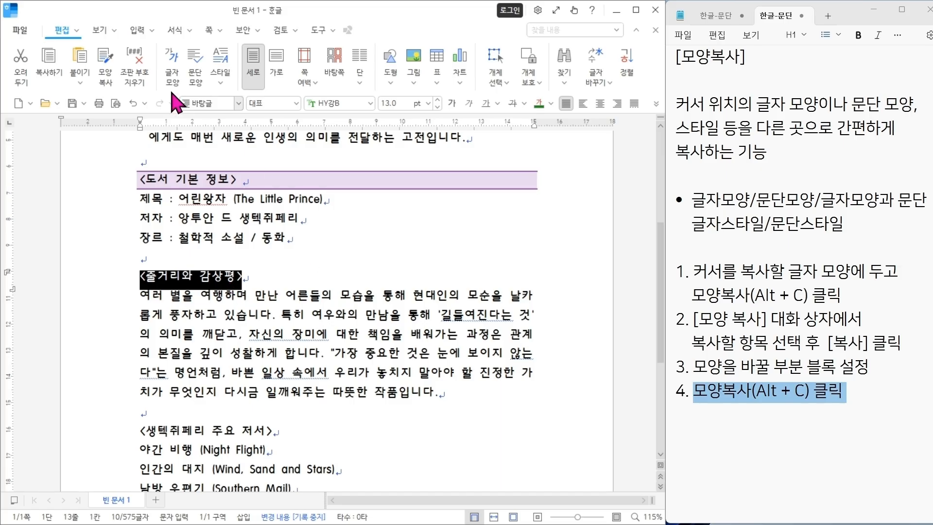
pyautogui.click(110, 72)
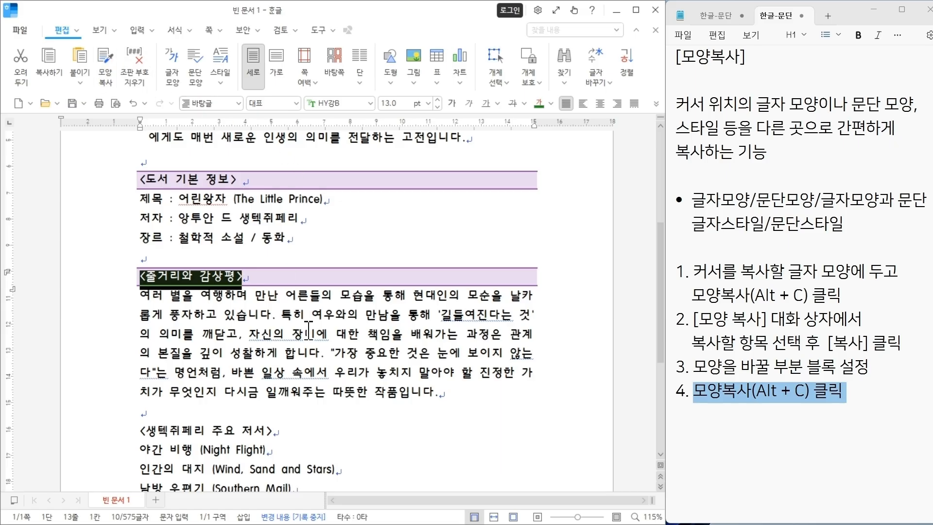
pyautogui.click(305, 334)
# - Apply the same copied formatting to the "<생텍쥐페리 주요 저서>" heading
pyautogui.scroll(-1, 313, 339)
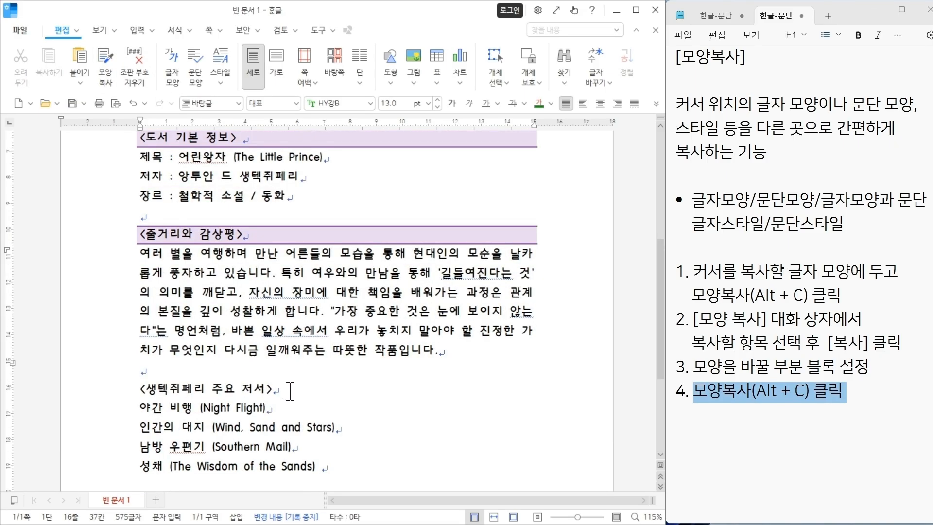
pyautogui.moveTo(271, 388); pyautogui.dragTo(128, 390)
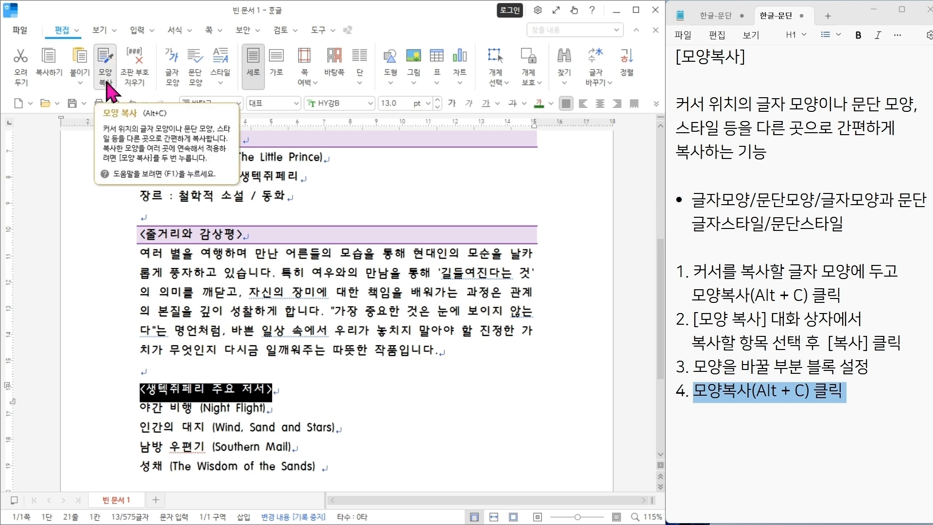
pyautogui.click(108, 83)
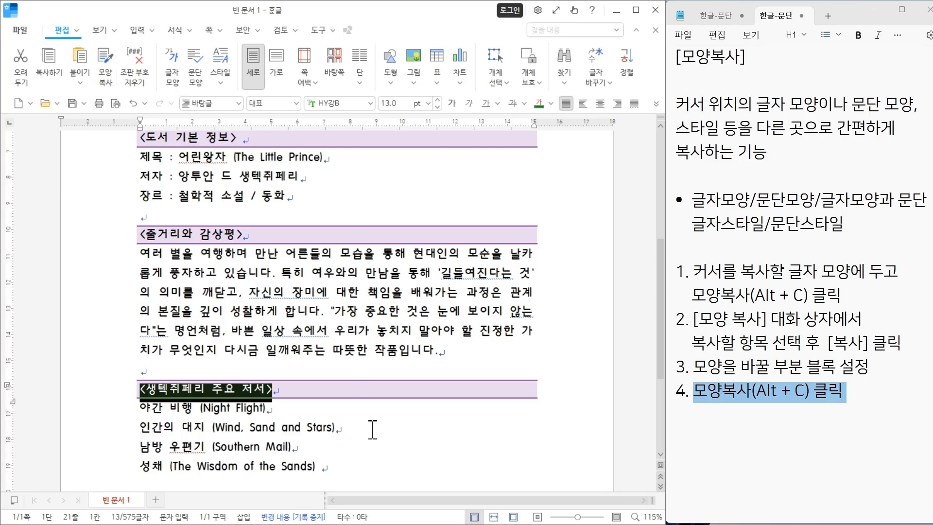
pyautogui.click(372, 432)
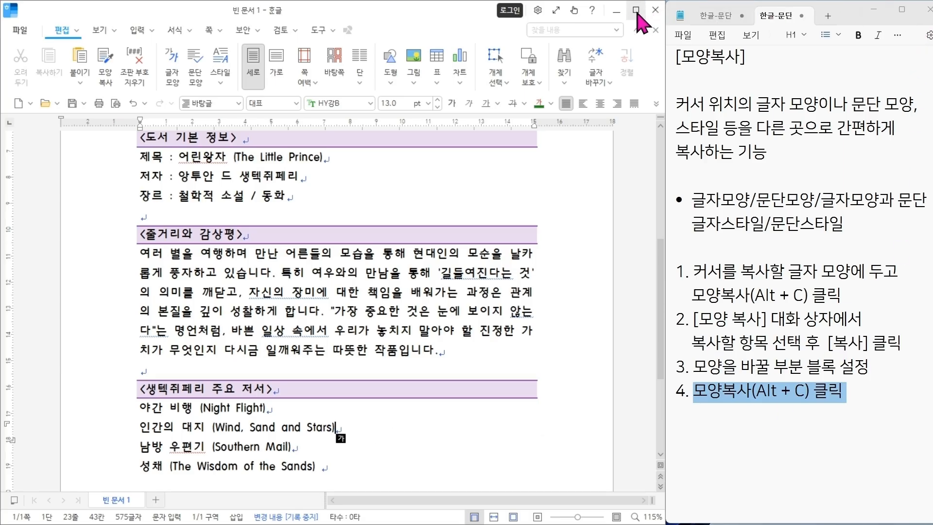
# - Maximize the document window and apply 1., 2., 3. paragraph numbering to the title, author and genre lines under "<도서 기본 정보>"
pyautogui.click(635, 10)
pyautogui.scroll(-2, 220, 213)
pyautogui.scroll(3, 325, 260)
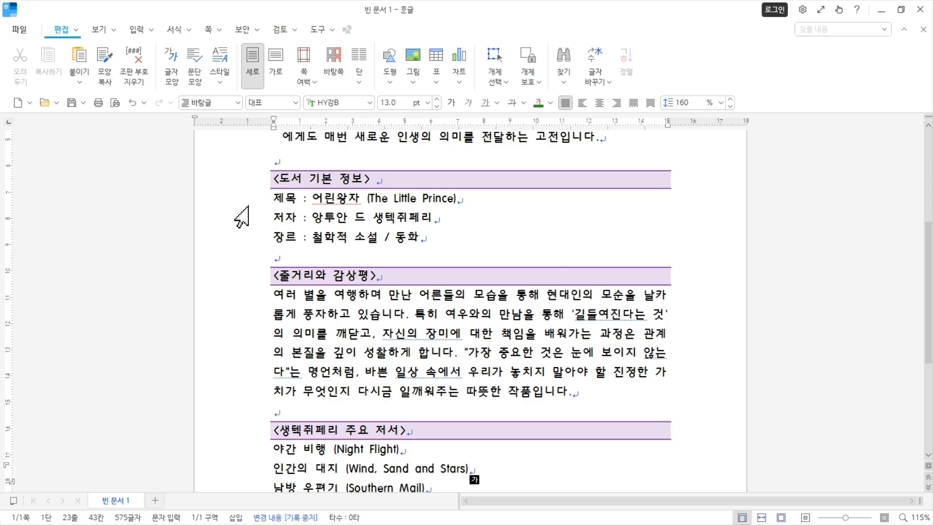
pyautogui.moveTo(246, 207); pyautogui.dragTo(254, 239)
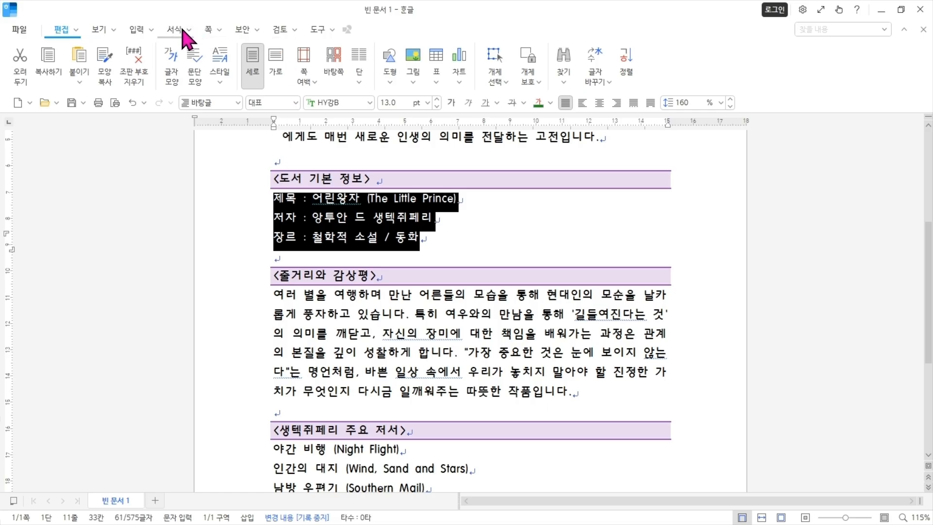
pyautogui.click(176, 31)
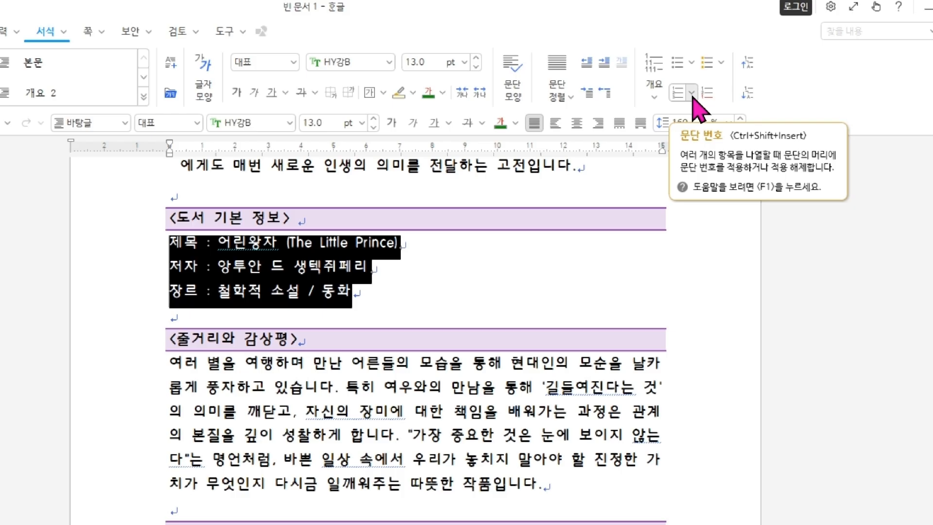
pyautogui.click(691, 93)
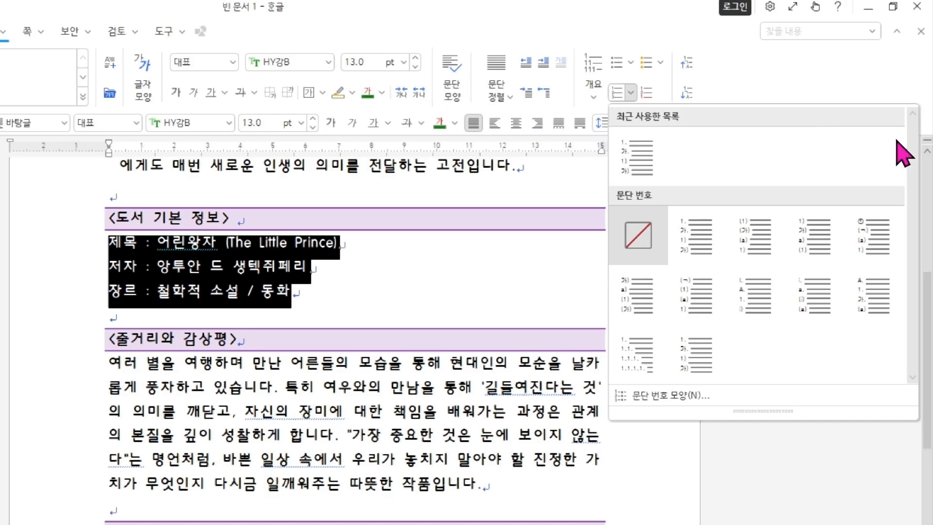
pyautogui.click(690, 248)
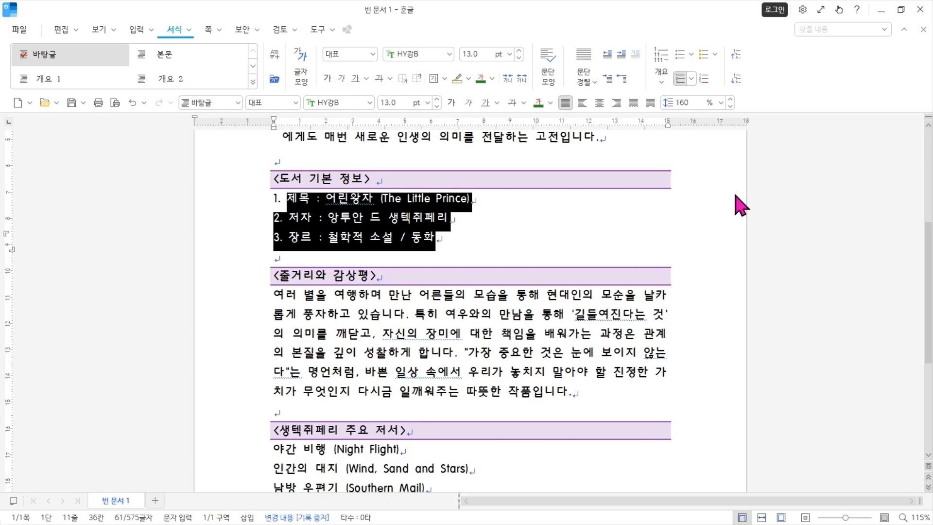
# - Add an empty numbered item after the genre line, then remove it again
pyautogui.click(443, 225)
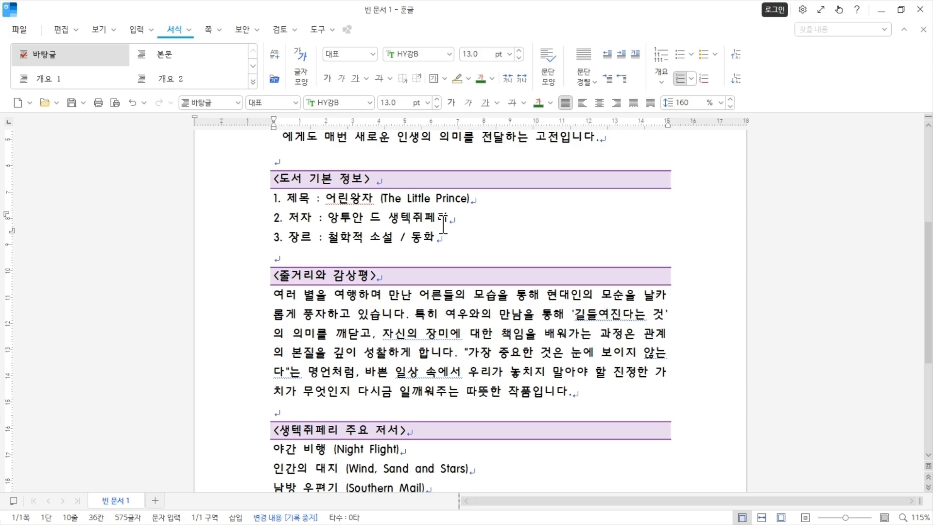
pyautogui.click(468, 238)
pyautogui.press('Return')
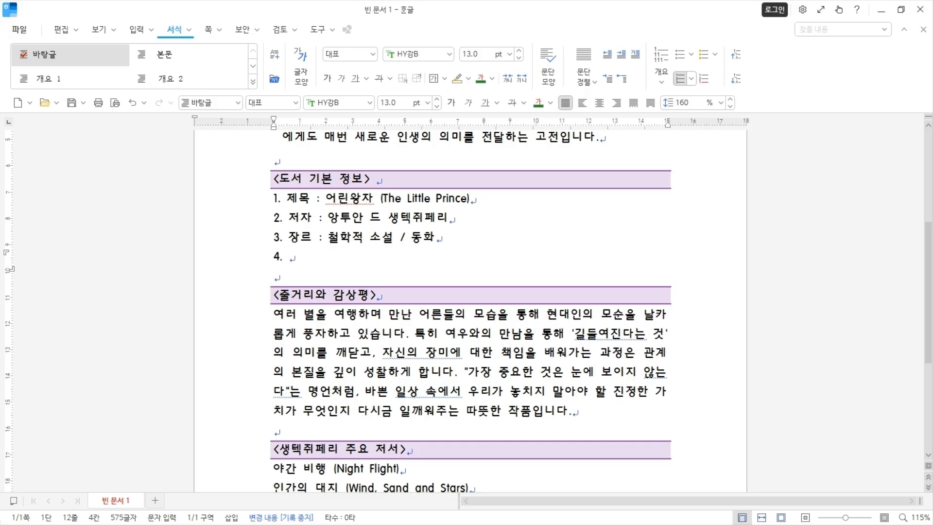
pyautogui.press('Hangul')
pyautogui.press('BackSpace')
pyautogui.press('Delete')
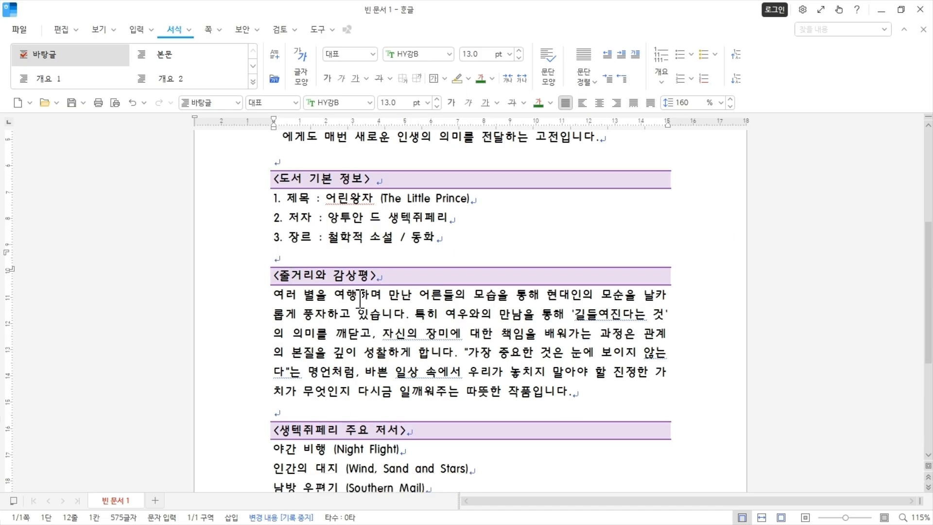
# - Try hollow diamond bullets on the four book titles under "<생텍쥐페리 주요 저서>", then remove the bullets
pyautogui.scroll(-3, 360, 298)
pyautogui.scroll(-2, 360, 298)
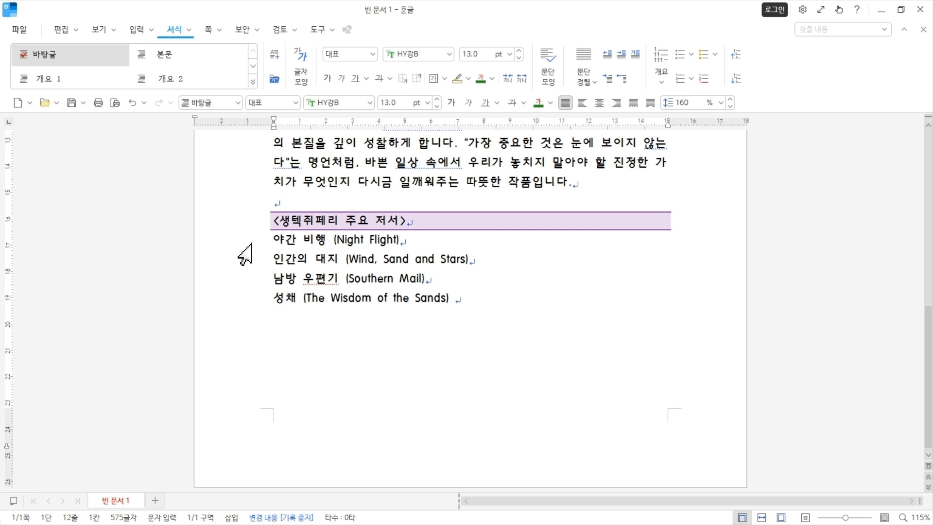
pyautogui.moveTo(251, 243); pyautogui.dragTo(248, 296)
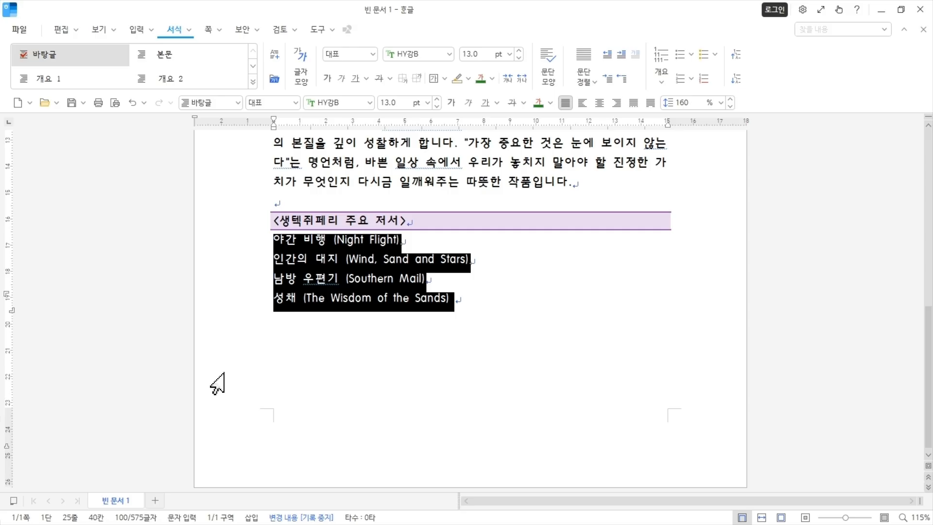
pyautogui.click(695, 58)
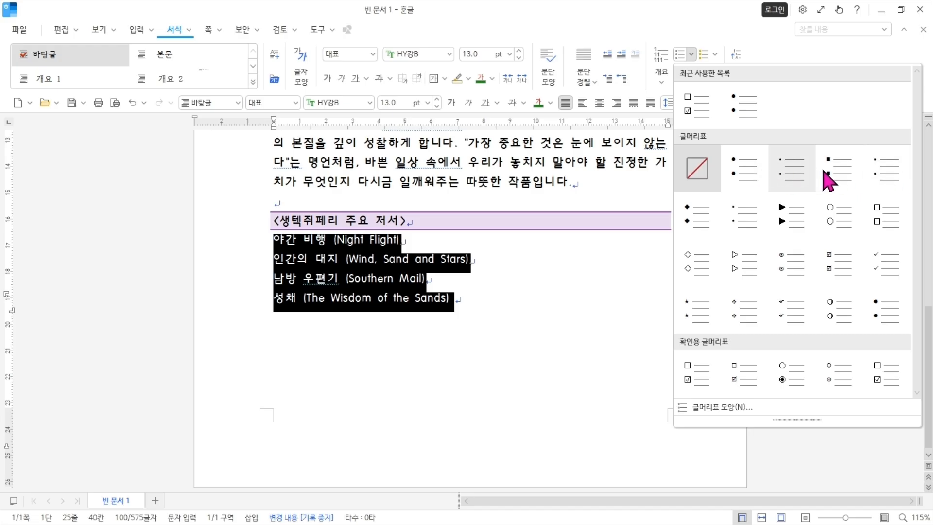
pyautogui.click(695, 269)
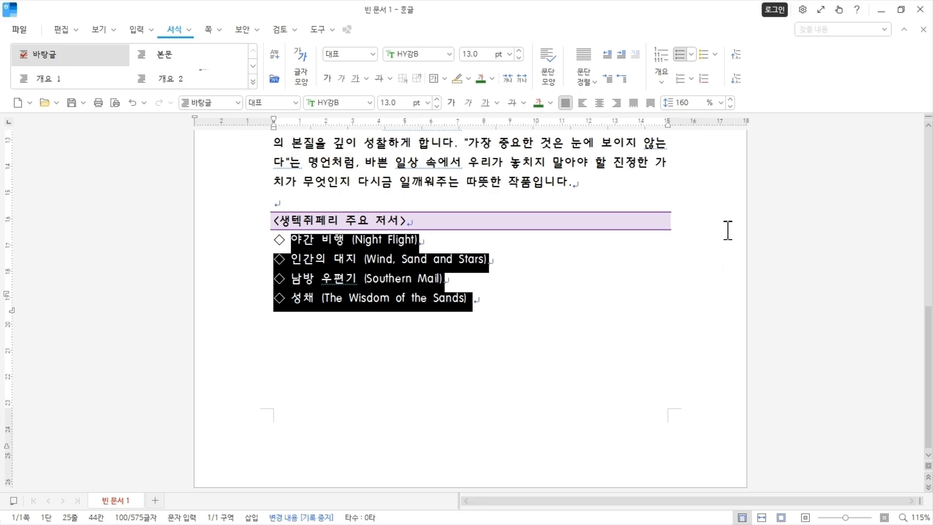
pyautogui.click(685, 57)
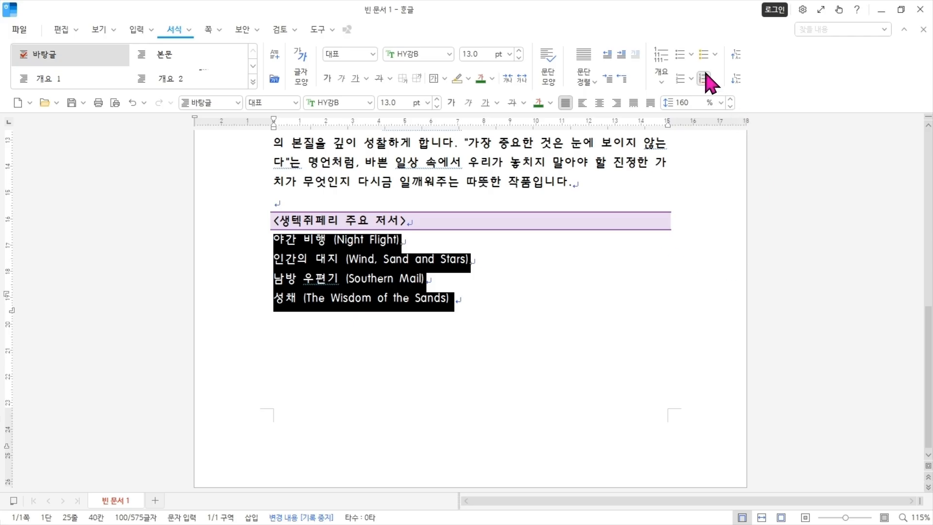
# - Apply square checkbox bullets from the 확인용 글머리표 group to the four selected book titles
pyautogui.click(691, 56)
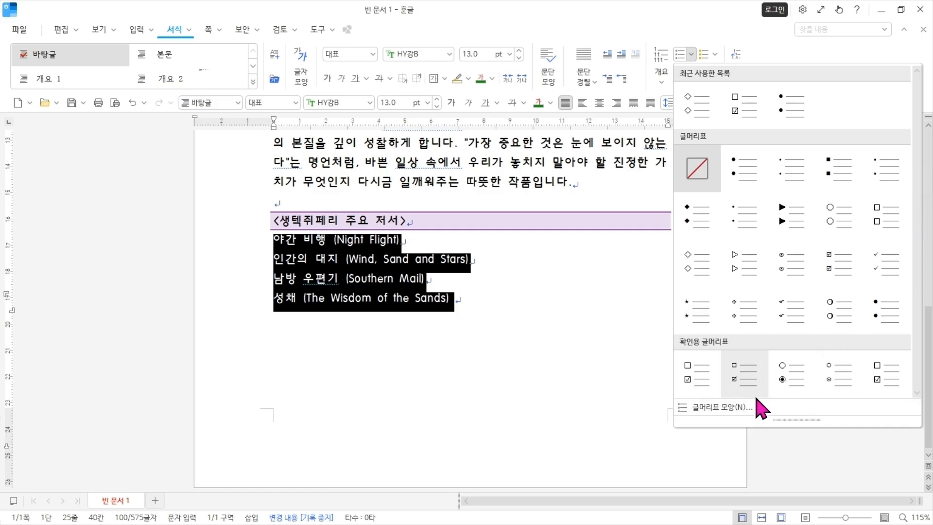
pyautogui.hotkey('ctrl', '2')
pyautogui.moveTo(675, 350)
pyautogui.mouseDown()
pyautogui.moveTo(675, 395)
pyautogui.moveTo(909, 403)
pyautogui.mouseUp()
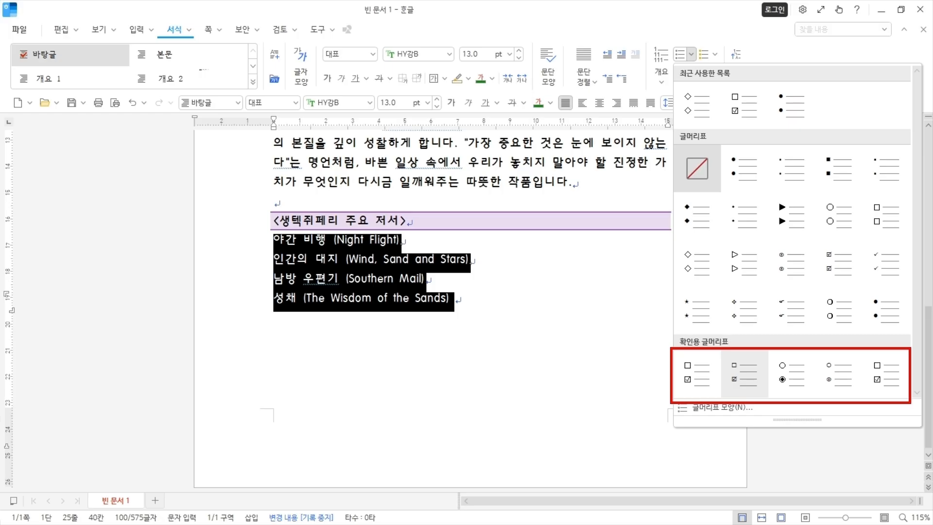
pyautogui.press('Escape')
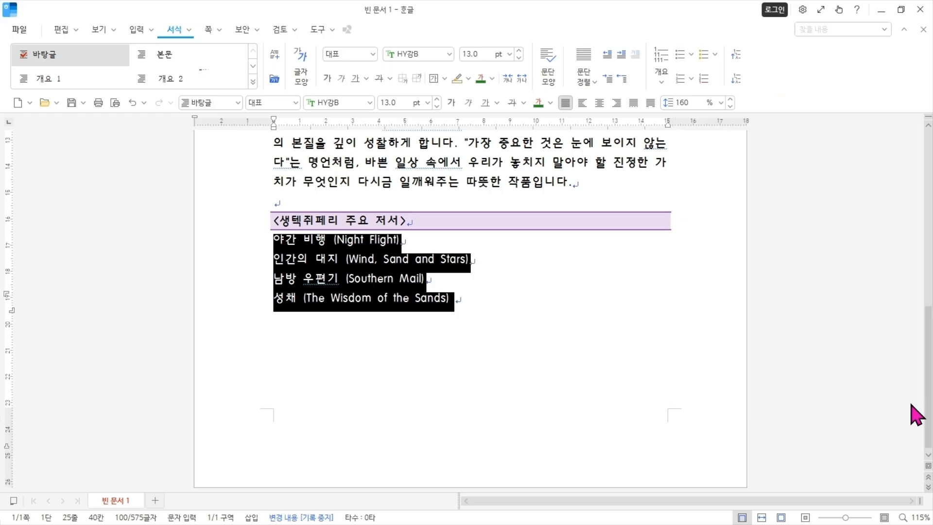
pyautogui.click(692, 55)
pyautogui.click(709, 367)
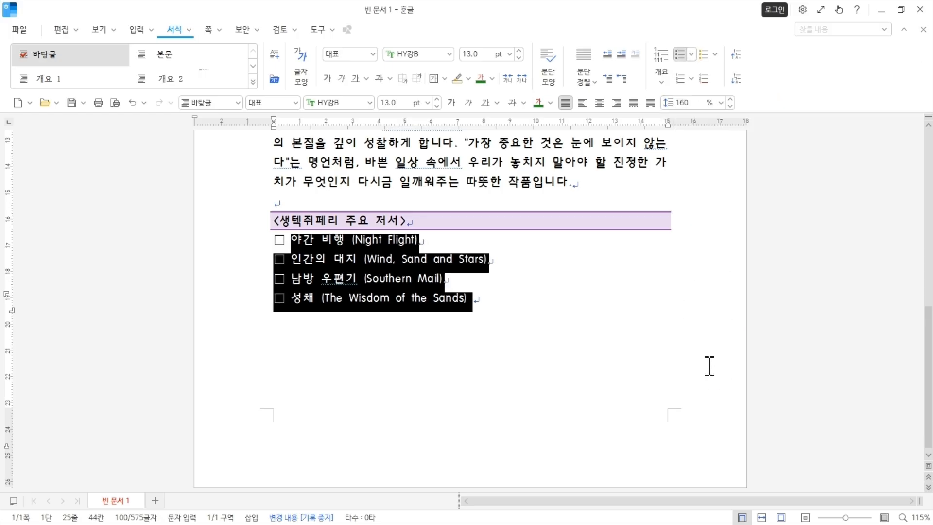
pyautogui.click(607, 338)
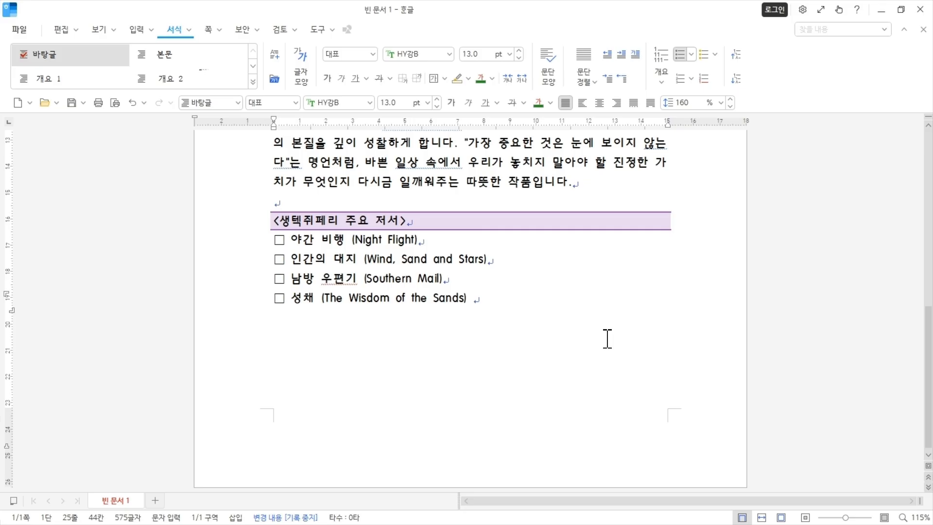
pyautogui.press('Hangul')
# - Tick the checkboxes of all four book titles, then clear them again
pyautogui.click(280, 240)
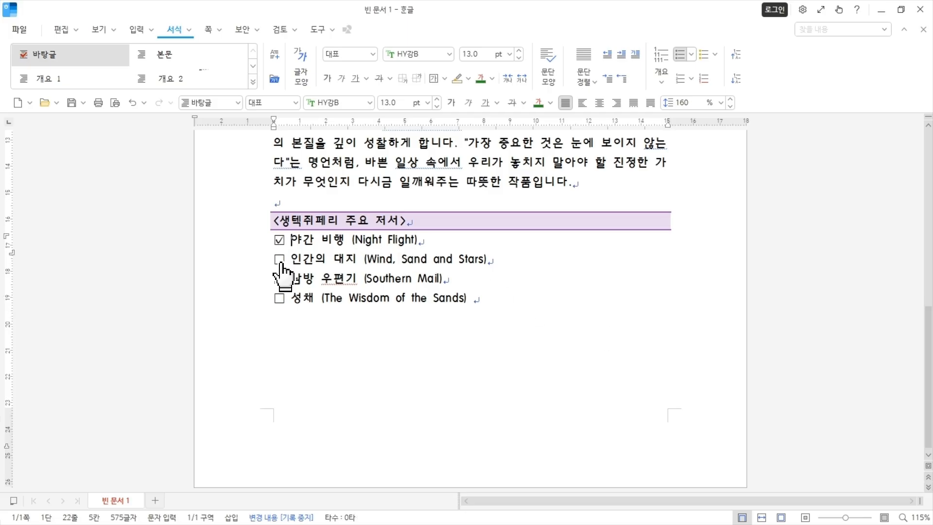
pyautogui.click(279, 261)
pyautogui.click(278, 280)
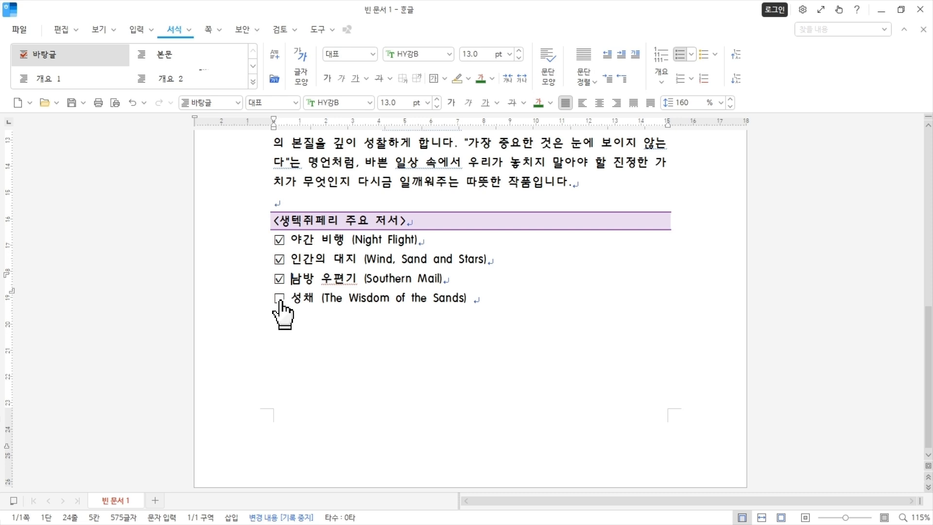
pyautogui.click(279, 299)
pyautogui.click(280, 299)
pyautogui.click(279, 279)
pyautogui.click(280, 260)
pyautogui.click(279, 240)
# - Save the book review as 독서감상문 in hwpx format in the 문서 folder and close it
pyautogui.scroll(10, 188, 167)
pyautogui.scroll(-5, 187, 167)
pyautogui.scroll(5, 259, 230)
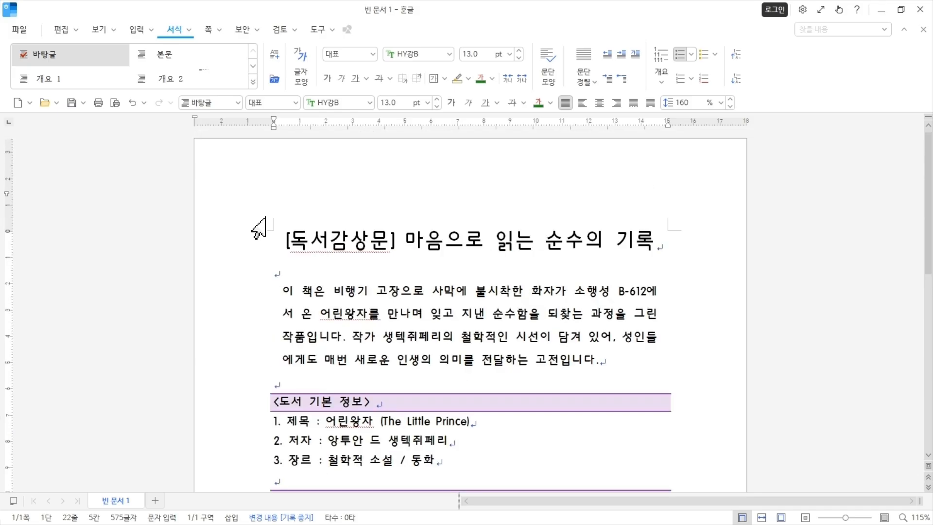
pyautogui.click(71, 103)
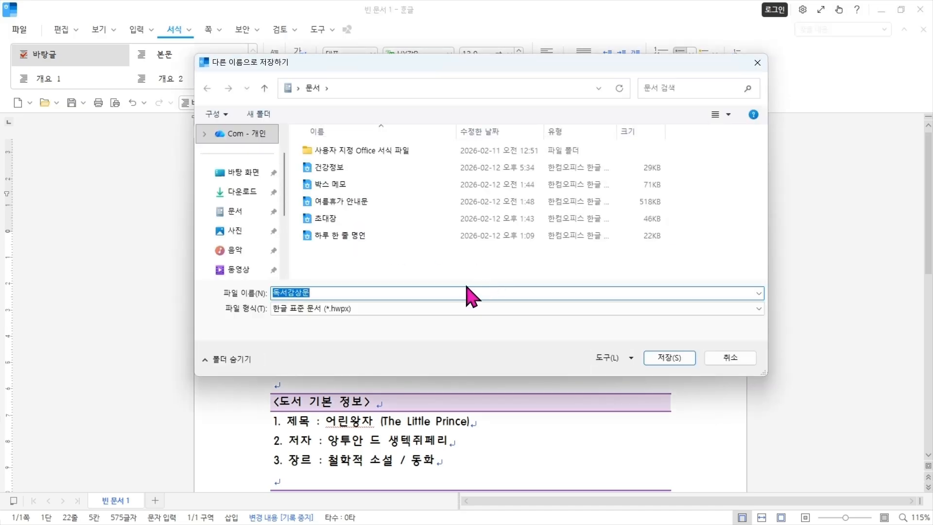
pyautogui.click(466, 293)
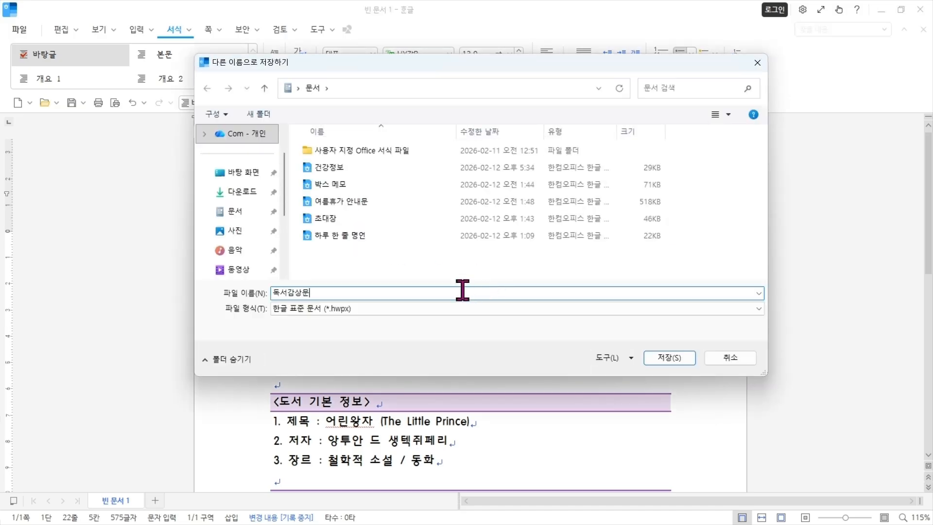
pyautogui.click(668, 357)
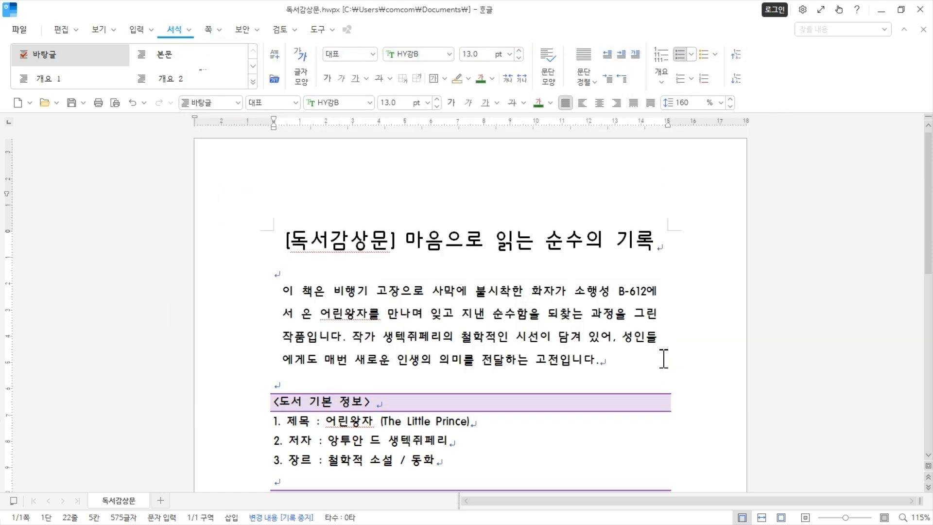
pyautogui.hotkey('ctrl', 'F4')
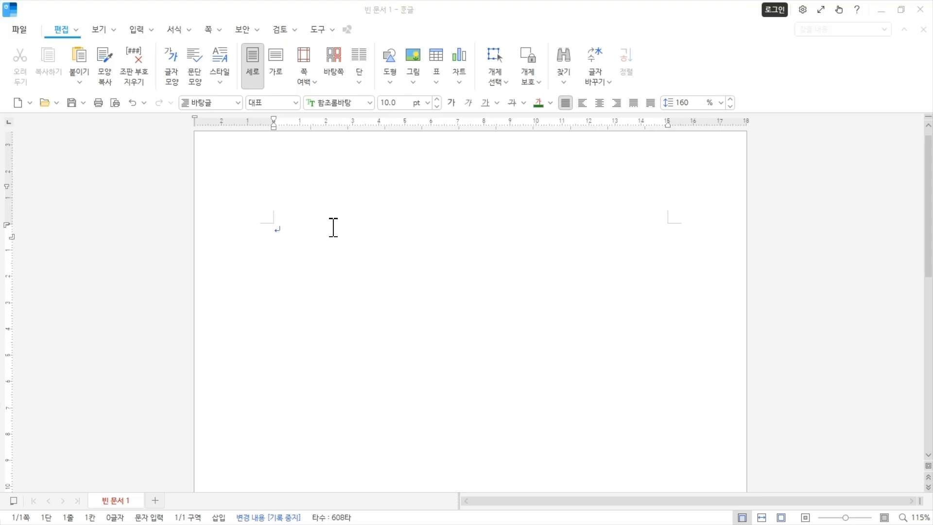
# - Enter the notice "2026 새봄맞이 걷기대회 참가자 모집 안내" in a blank document, with its introduction, event schedule and recruitment details
pyautogui.write('2026 새봄맞이 걷기대회 참가자 모집 안내  따스한 봄 햇살과 함께 건강한 발걸음을 시작하실 참가분들을 모집합니다. 일상의 활력을 되찾고 싶은 분들의 많은 참여를 기다립니다.  진행 기간: 2026년 3월 1일(일) ~ 4월 30일(목) 활동 시간: 매주 월요일 & 수요일 오전 10:00부터 모집 장소: 튼튼공원 정문 앞 참가 대상: 건강한 생활을 실천하고 싶은 시민 누구나  <모집 상세 내용을 참고하세요.> 접수 기간: 2026년 2월 28일(금)까지 접수 방법: 튼튼공원 홈페이지 또는 대표전화를 통한 사전 예약 참가 혜택: 전 일정 80% 이상 참여 시 수료 기념품 증정 준비물: 걷기 편한 복장과 운동화, 개인 음용수')
pyautogui.scroll(5, 333, 226)
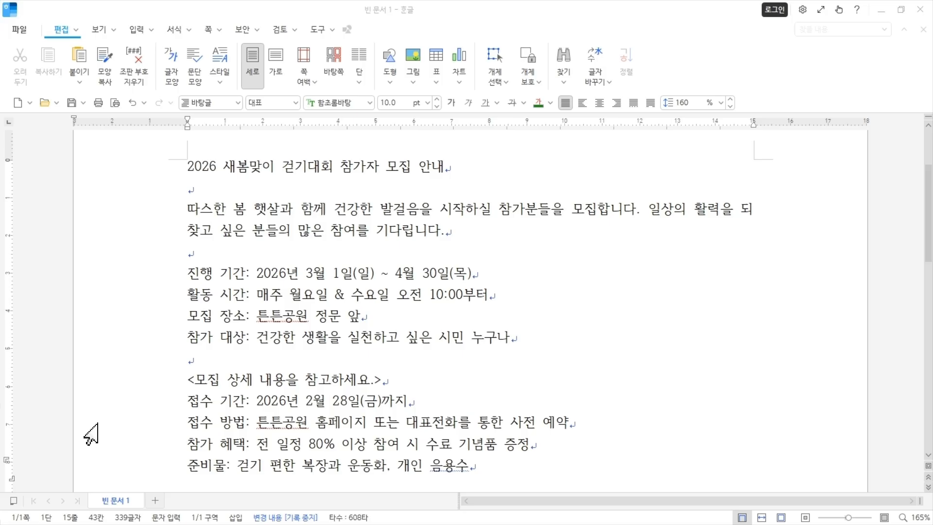
# - Set all of the notice's text to the 한컴 윤고딕 240 font at 12 pt
pyautogui.tripleClick(127, 178)
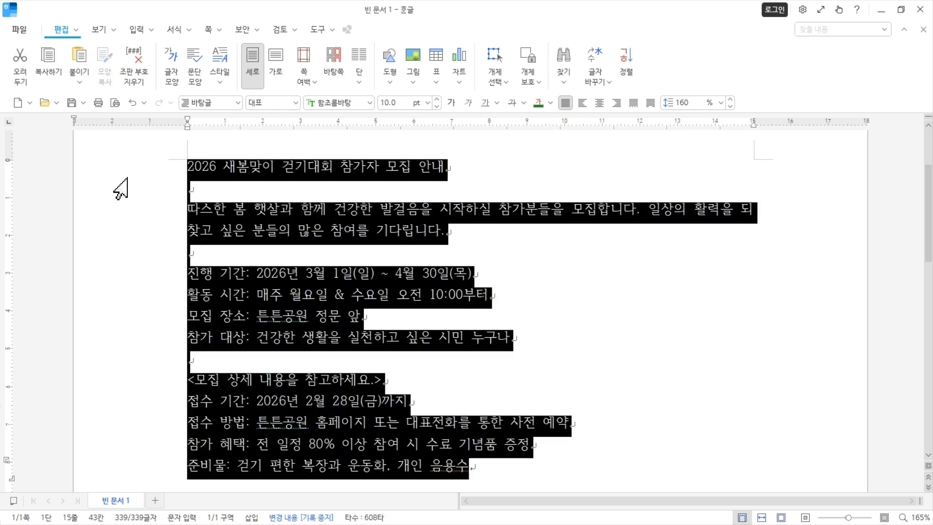
pyautogui.click(370, 102)
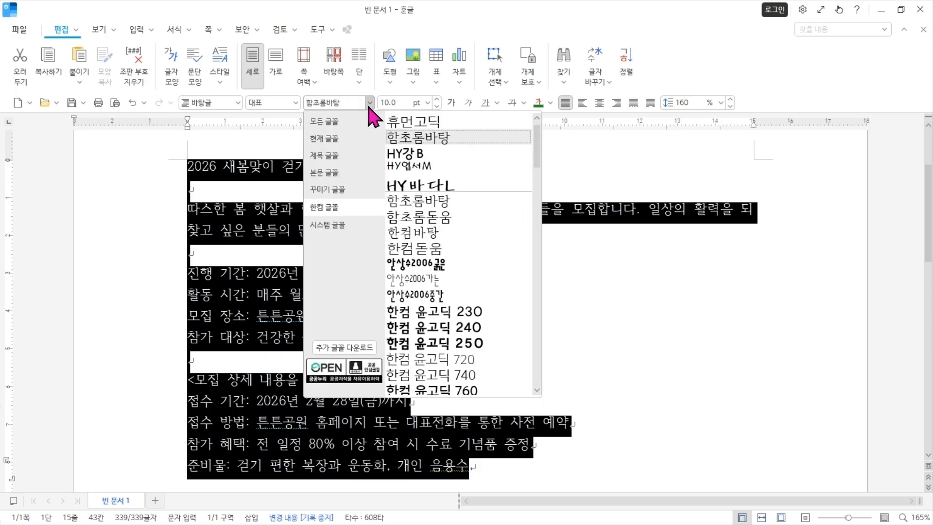
pyautogui.moveTo(538, 159); pyautogui.dragTo(541, 198)
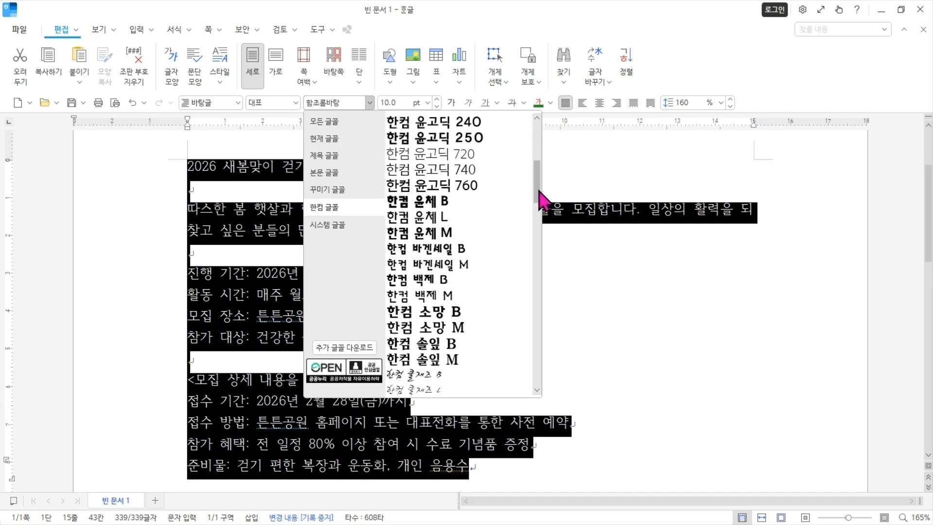
pyautogui.click(483, 127)
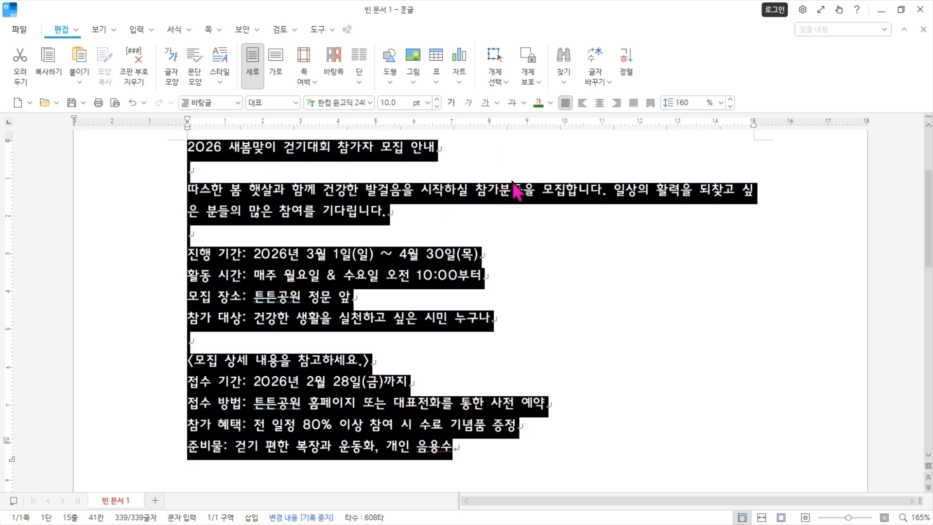
pyautogui.click(427, 102)
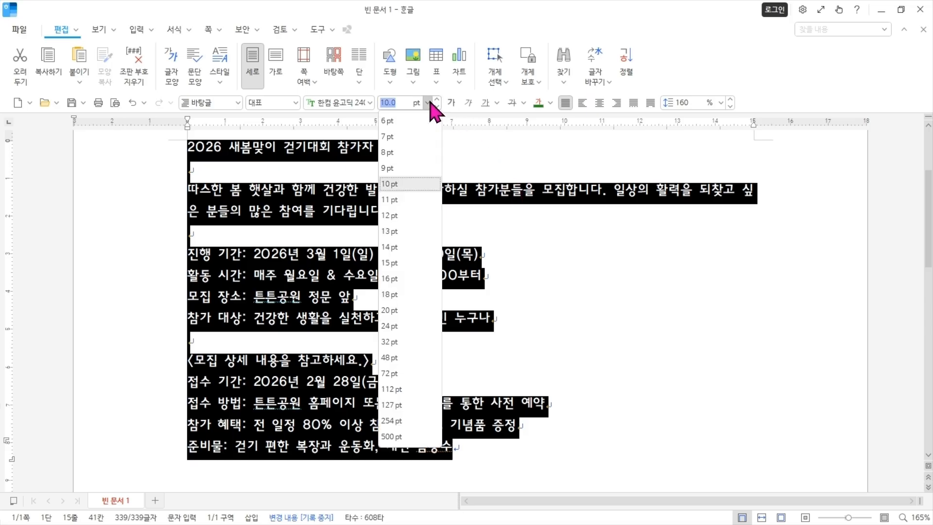
pyautogui.click(401, 215)
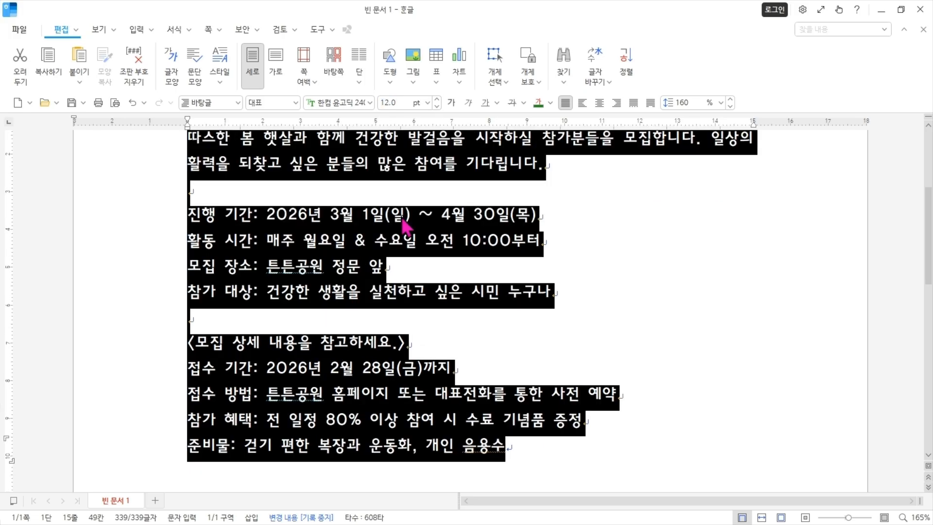
pyautogui.click(456, 241)
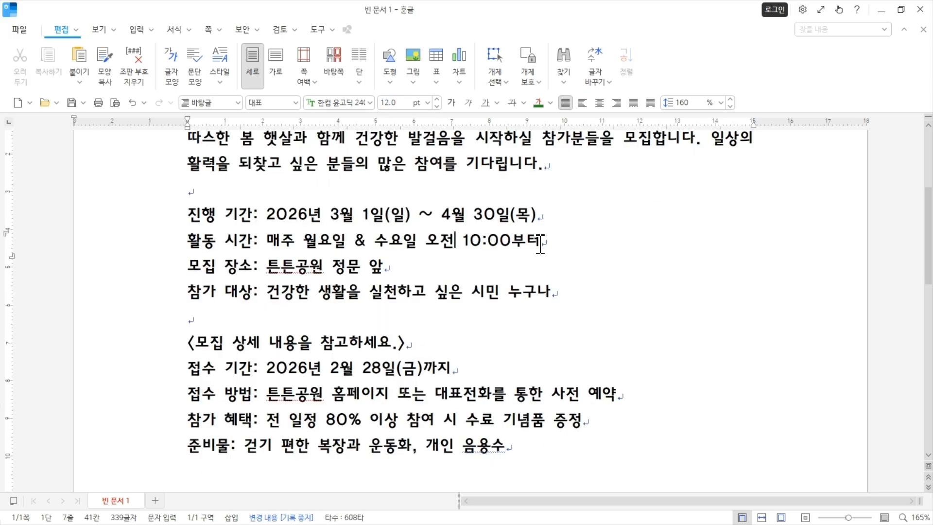
pyautogui.scroll(3, 540, 243)
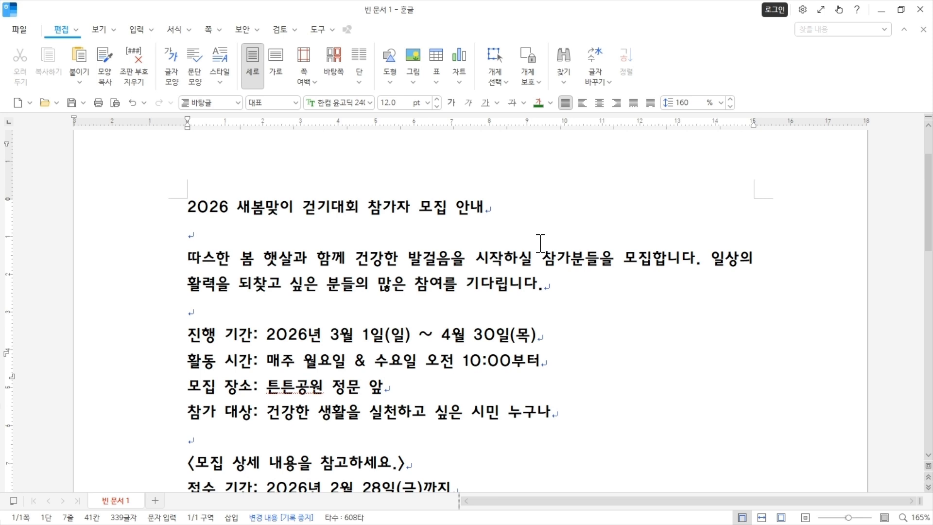
# - Set the title line "2026 새봄맞이 걷기대회 참가자 모집 안내" to 15 pt
pyautogui.press('Hangul')
pyautogui.click(517, 204)
pyautogui.moveTo(499, 208); pyautogui.dragTo(153, 209)
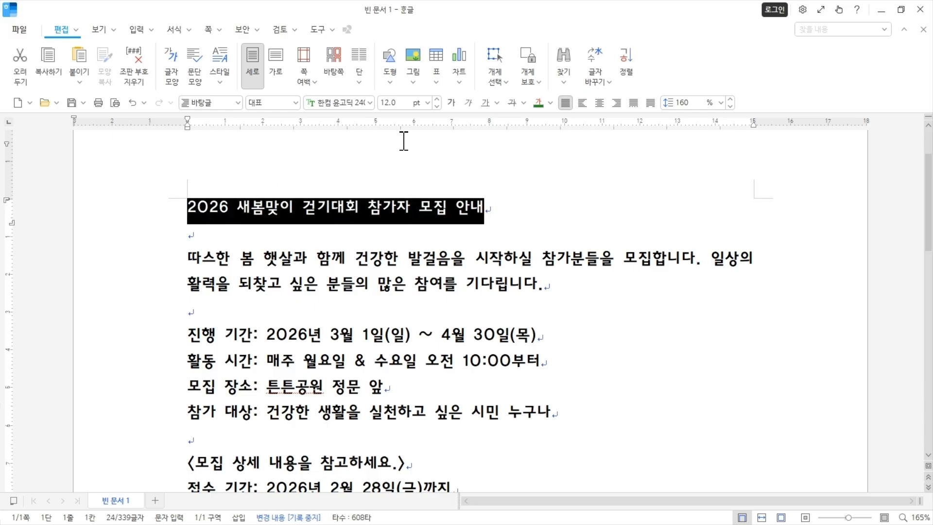
pyautogui.click(427, 102)
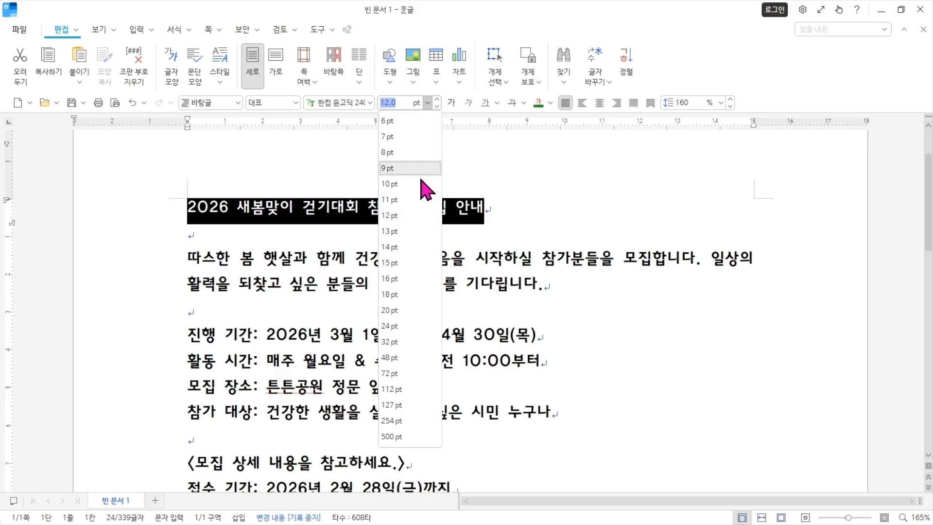
pyautogui.click(412, 265)
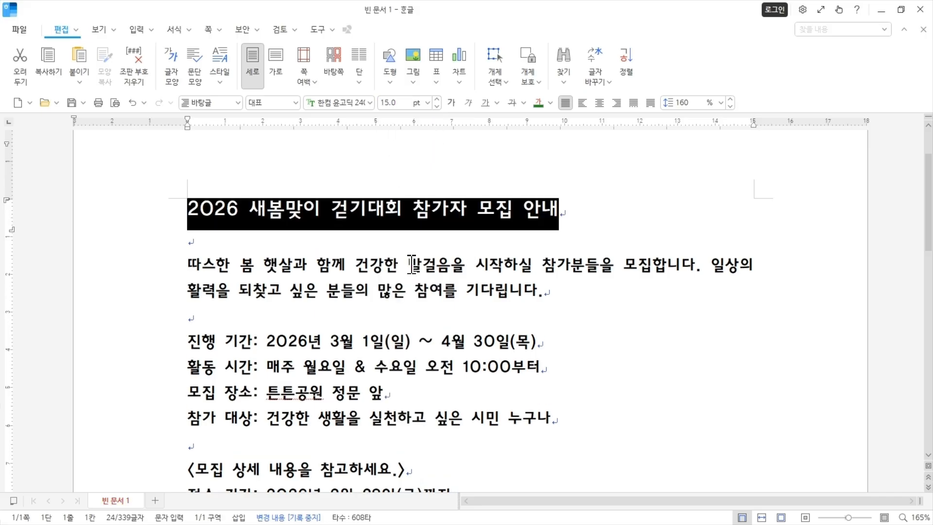
pyautogui.click(403, 223)
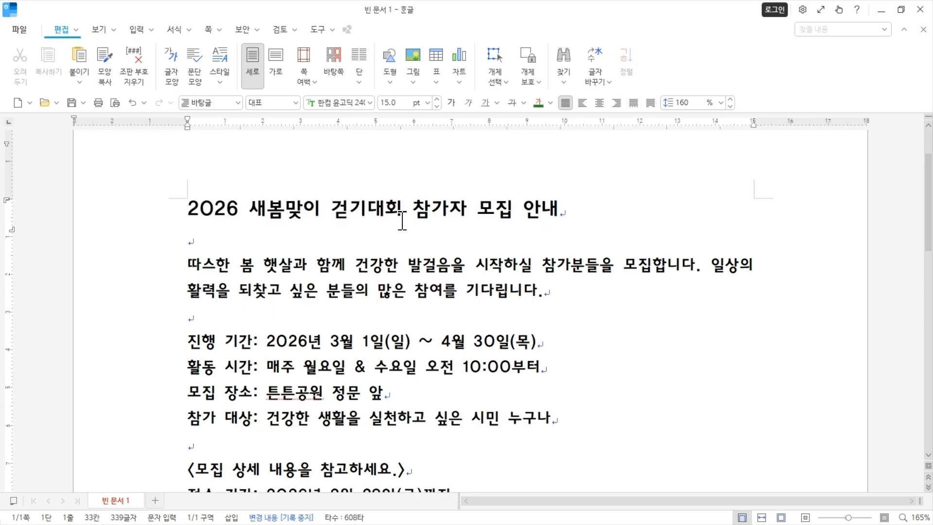
# - Split the title into two lines after "새봄맞이" and remove the leading space before "걷기대회"
pyautogui.click(339, 212)
pyautogui.click(324, 213)
pyautogui.press('Return')
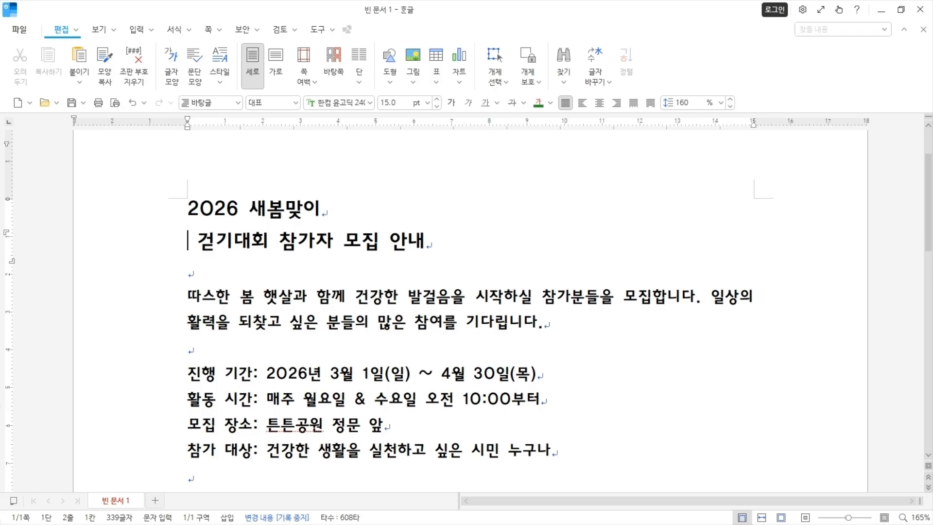
pyautogui.press('Delete')
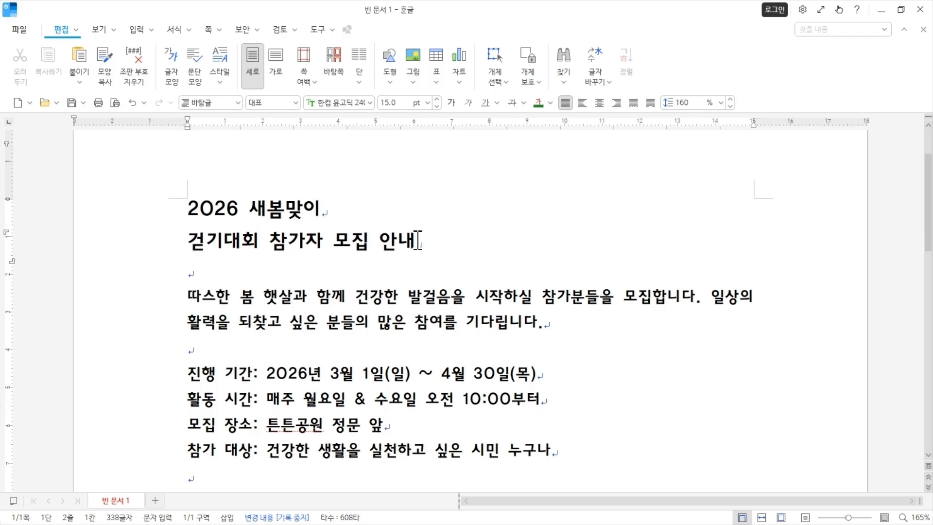
# - Set the second title line "걷기대회 참가자 모집 안내" to 20 pt
pyautogui.moveTo(418, 240); pyautogui.dragTo(184, 240)
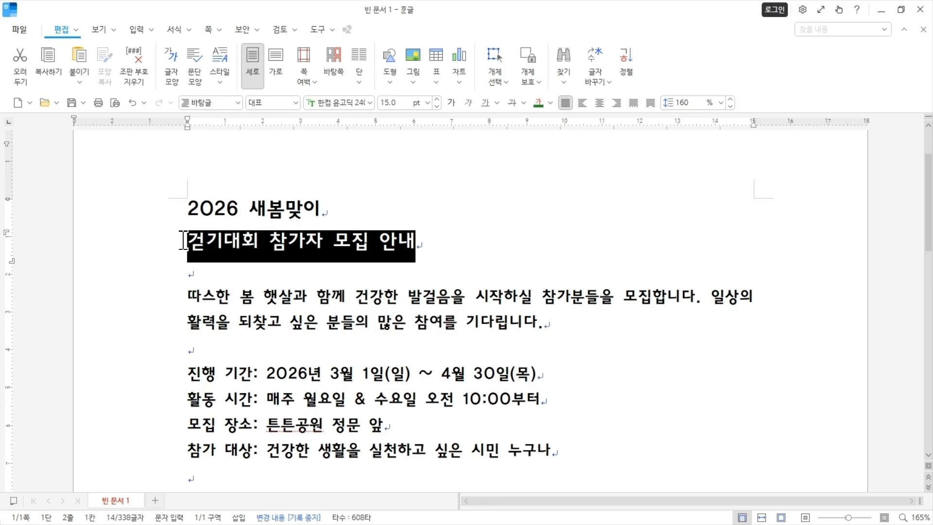
pyautogui.click(428, 103)
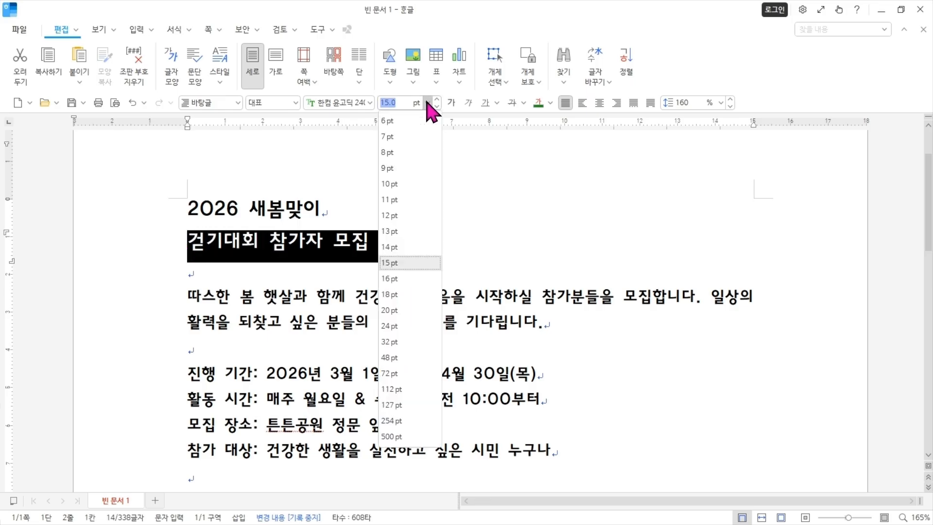
pyautogui.click(418, 311)
pyautogui.click(541, 264)
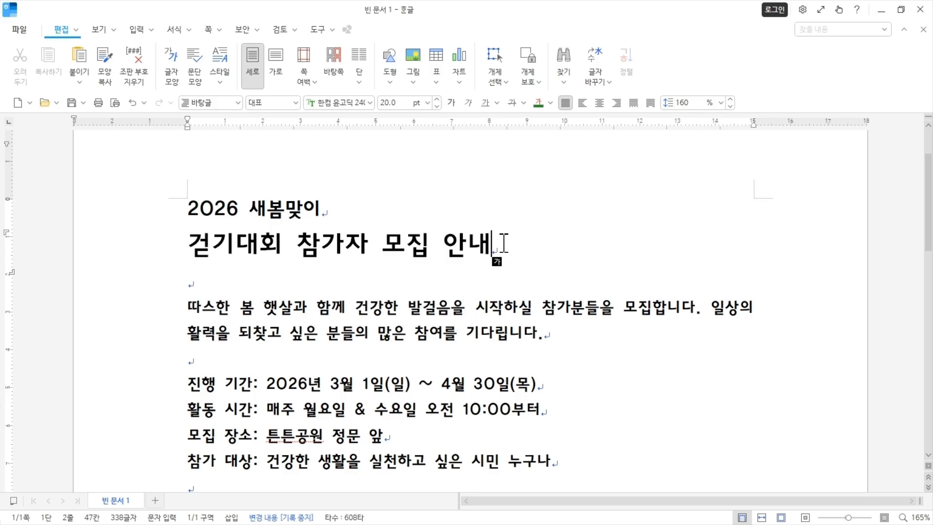
# - Center-align both title lines, "2026 새봄맞이" and "걷기대회 참가자 모집 안내"
pyautogui.moveTo(504, 243); pyautogui.dragTo(186, 202)
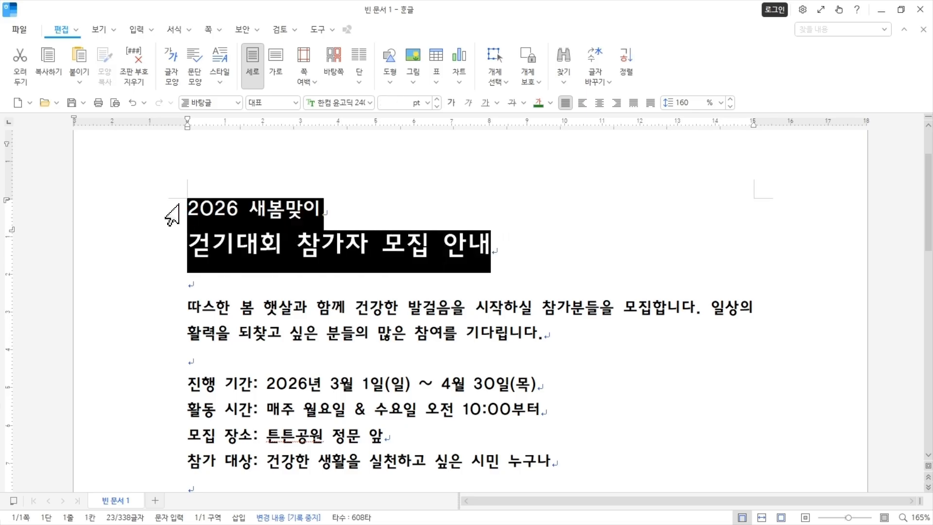
pyautogui.click(171, 213)
pyautogui.moveTo(171, 214); pyautogui.dragTo(183, 262)
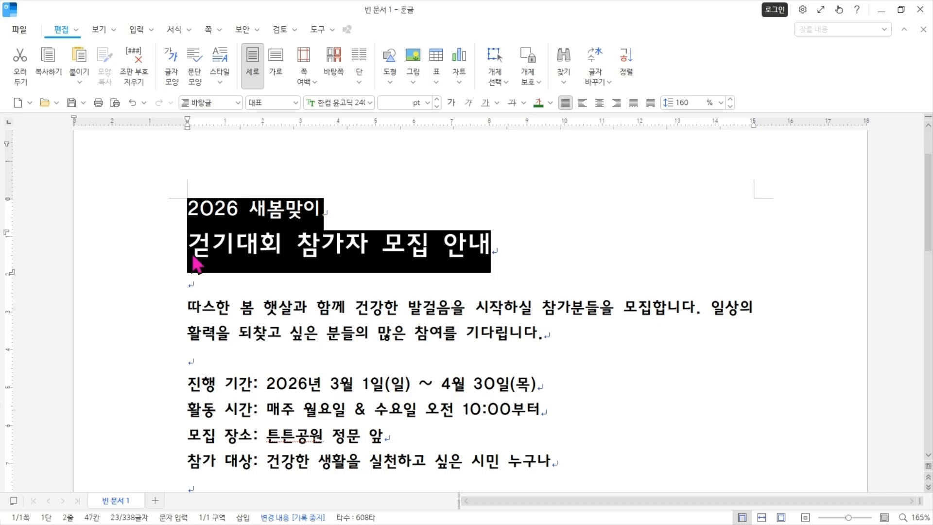
pyautogui.click(603, 107)
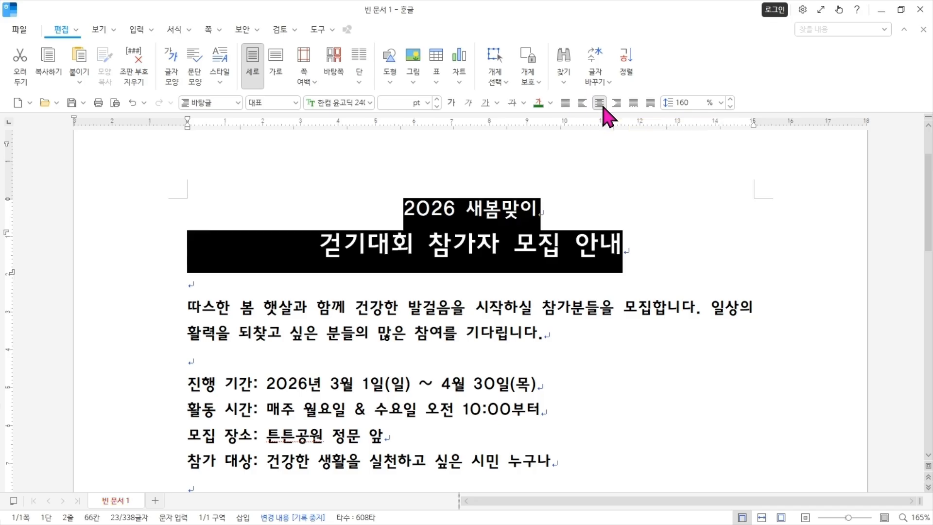
pyautogui.click(637, 238)
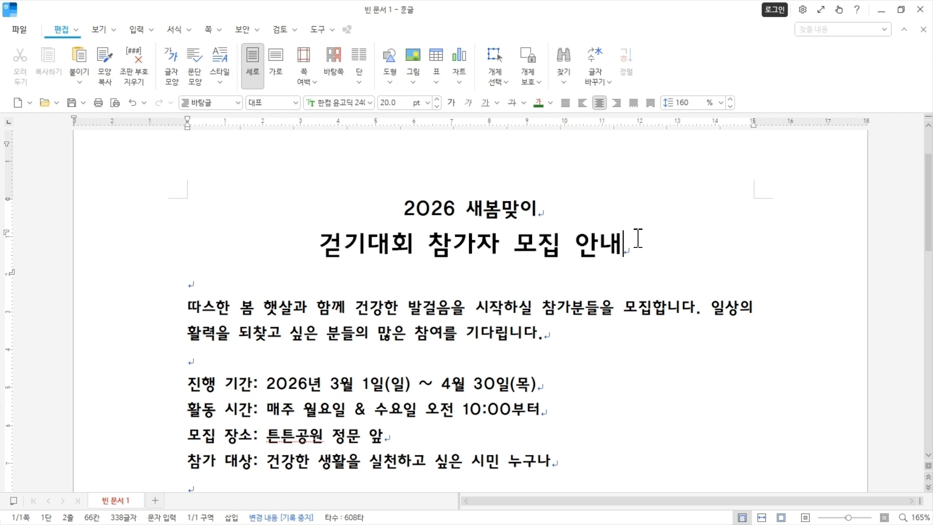
# - Number the four lines from "진행 기간" to "참가 대상" with the "1." paragraph numbering style
pyautogui.scroll(-2, 173, 339)
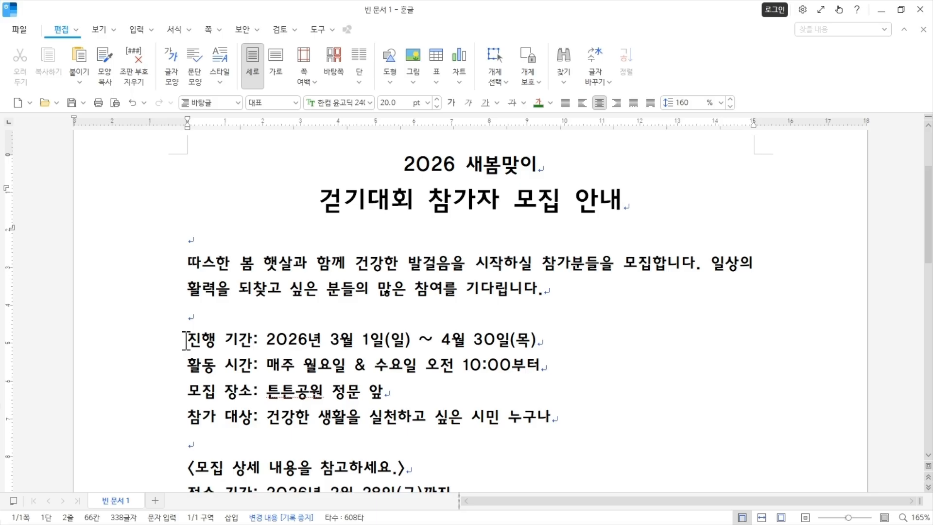
pyautogui.moveTo(186, 339); pyautogui.dragTo(713, 422)
pyautogui.scroll(-5, 468, 310)
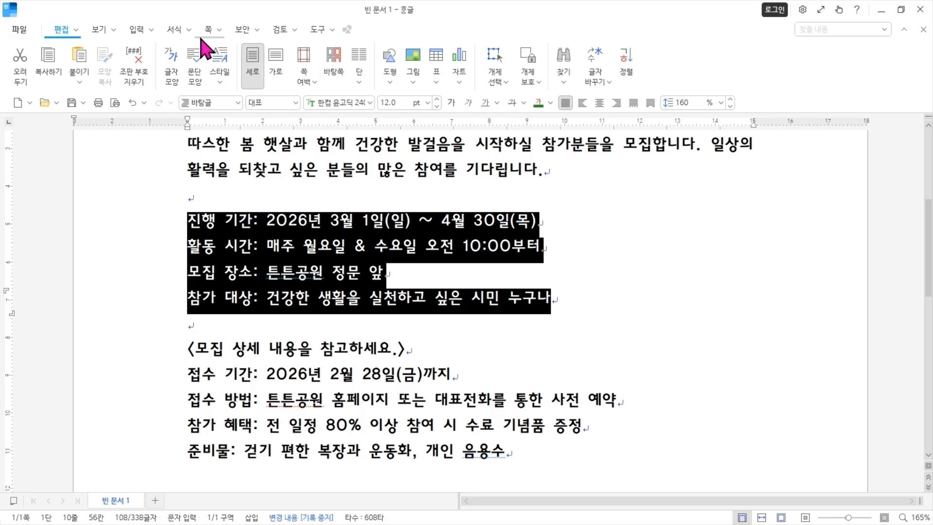
pyautogui.click(175, 32)
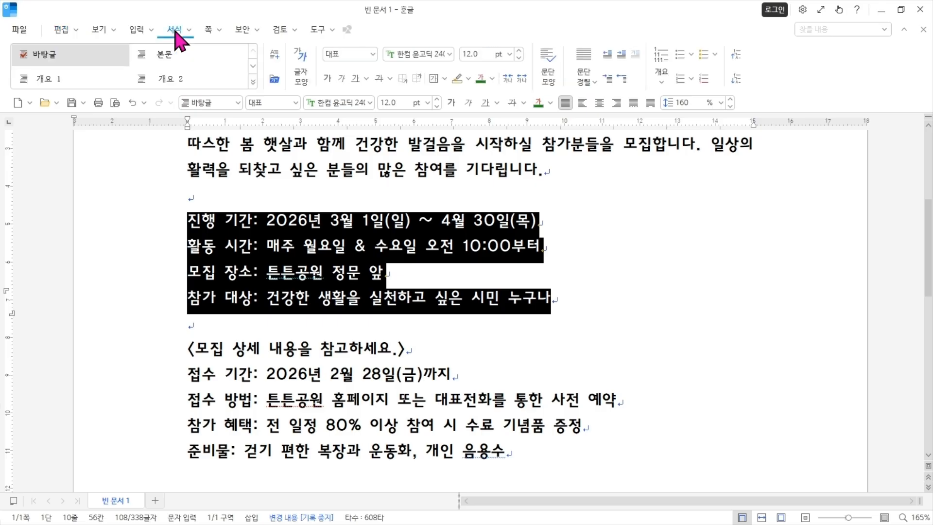
pyautogui.click(690, 79)
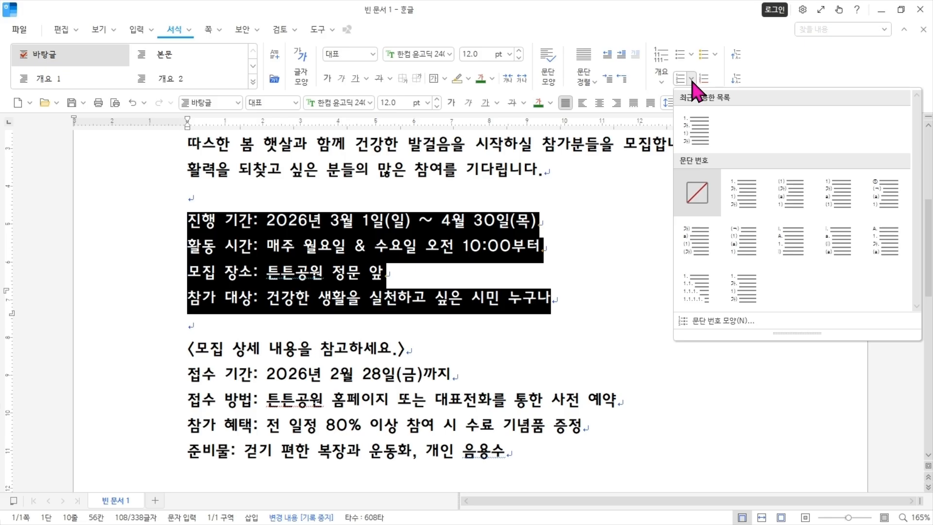
pyautogui.click(745, 195)
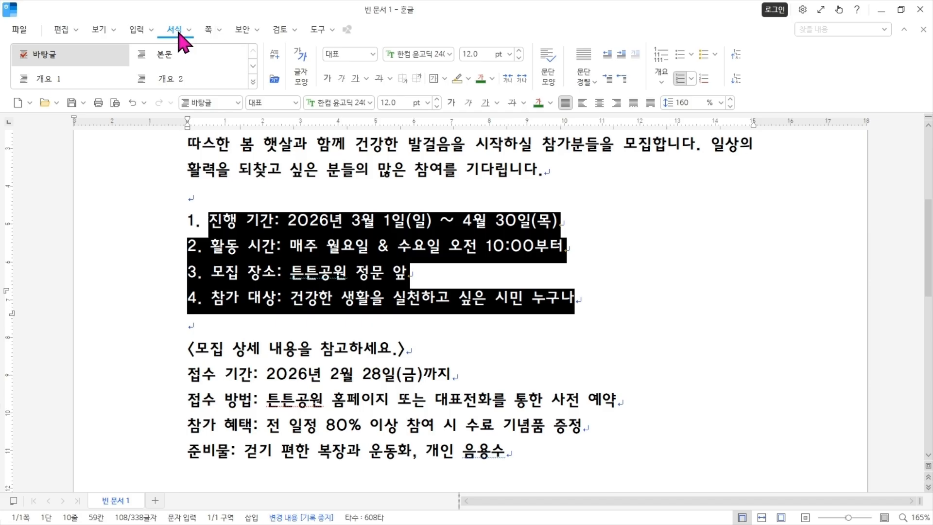
# - Give the four numbered lines a left margin of 15 pt and 180% line spacing
pyautogui.click(547, 78)
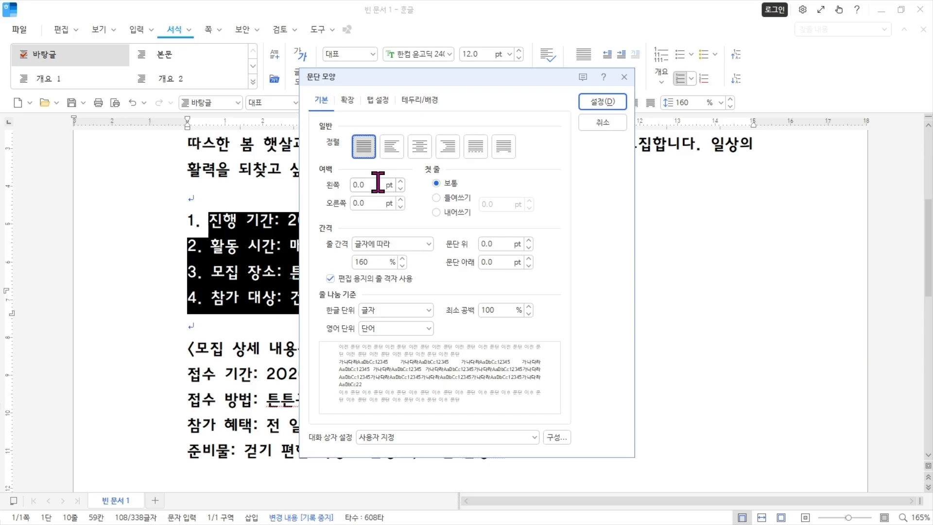
pyautogui.moveTo(369, 184); pyautogui.dragTo(338, 187)
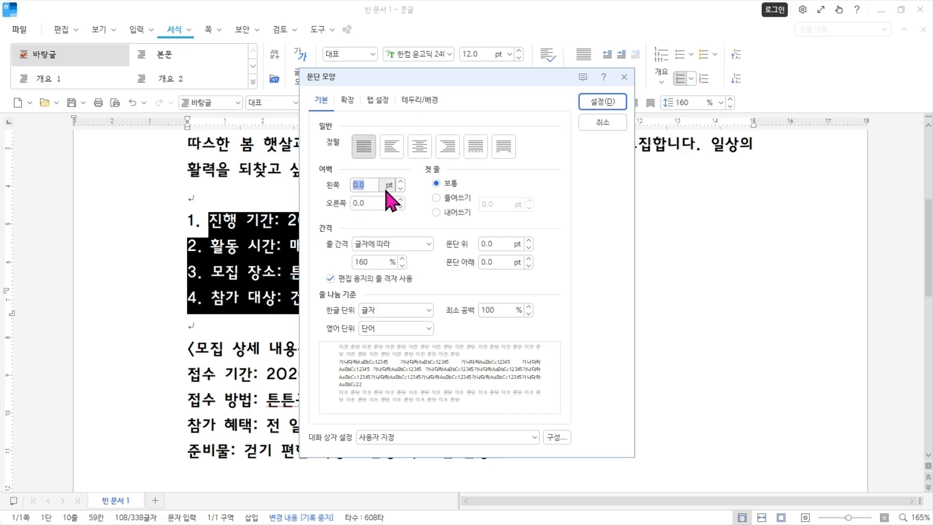
pyautogui.write('15')
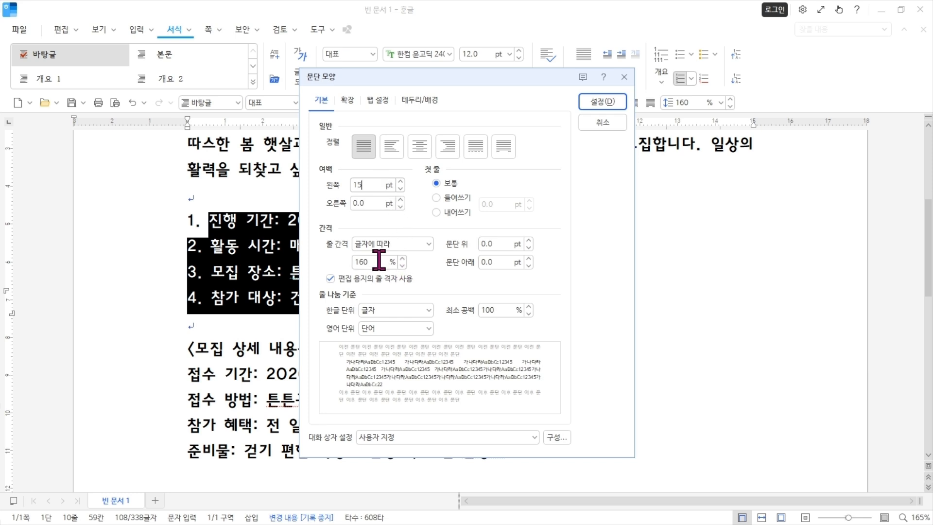
pyautogui.moveTo(382, 261); pyautogui.dragTo(354, 263)
pyautogui.write('180')
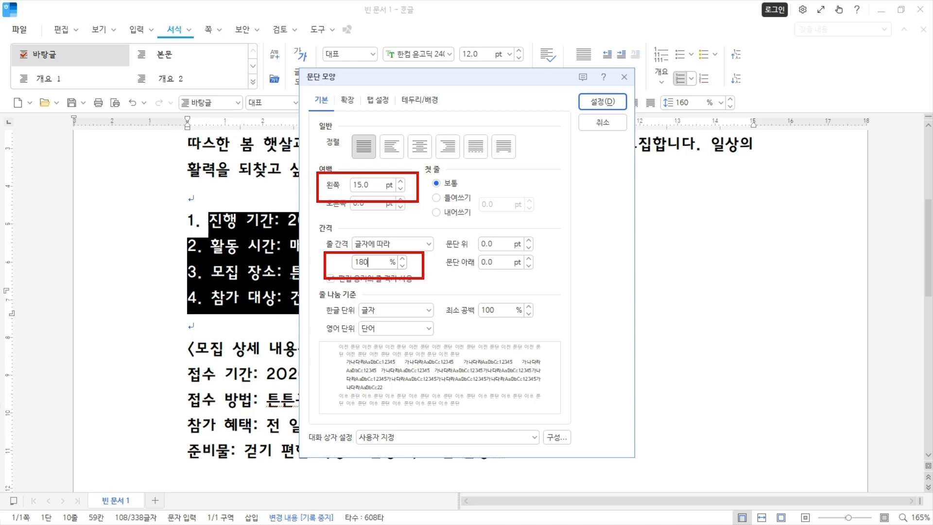
pyautogui.click(595, 103)
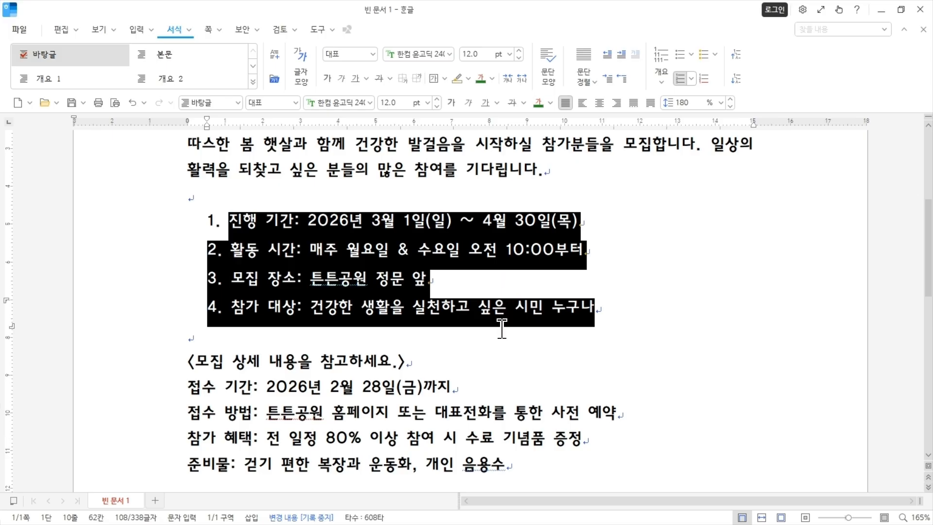
pyautogui.click(503, 336)
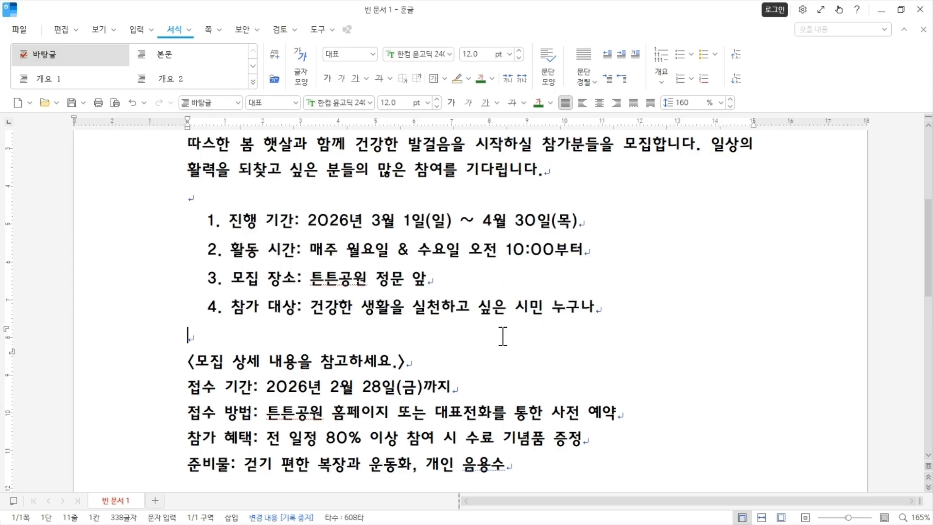
# - Add ❖ bullets to the four lines from "접수 기간" to "준비물" under "<모집 상세 내용을 참고하세요.>"
pyautogui.scroll(-3, 508, 334)
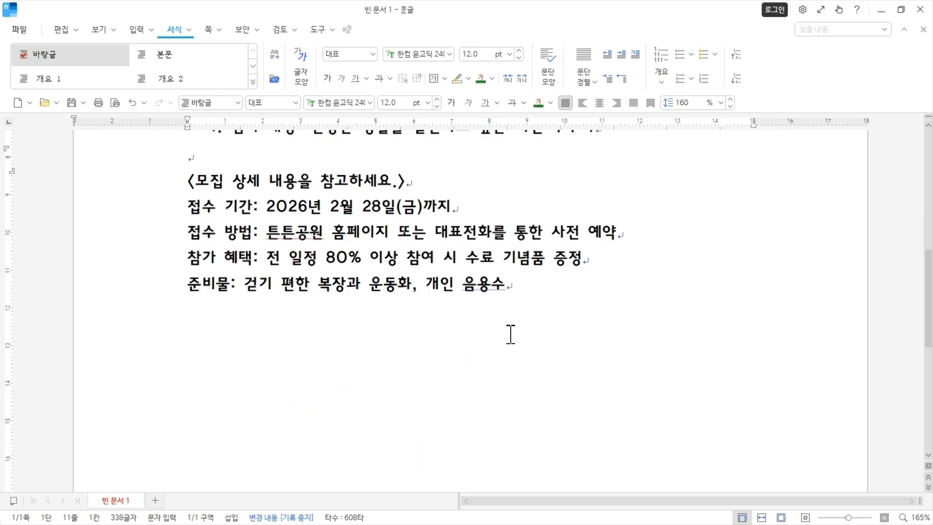
pyautogui.scroll(2, 510, 333)
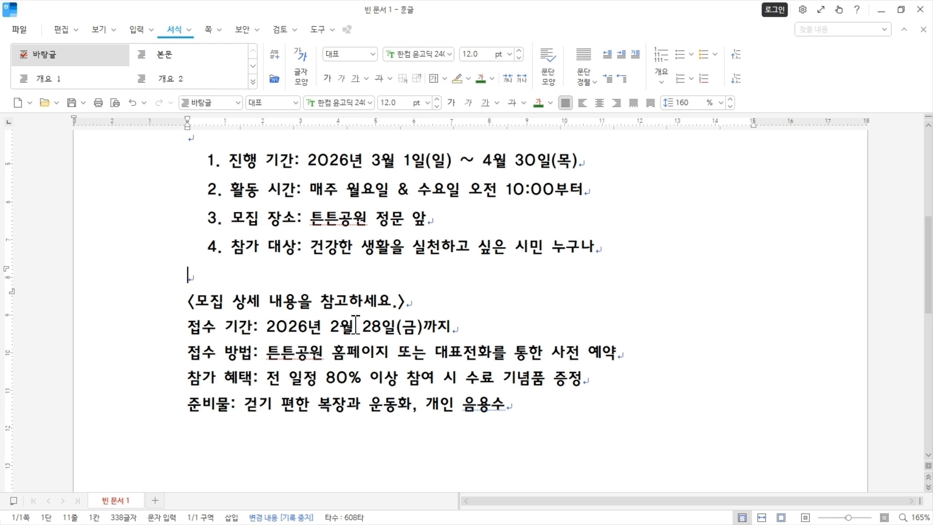
pyautogui.scroll(-2, 355, 325)
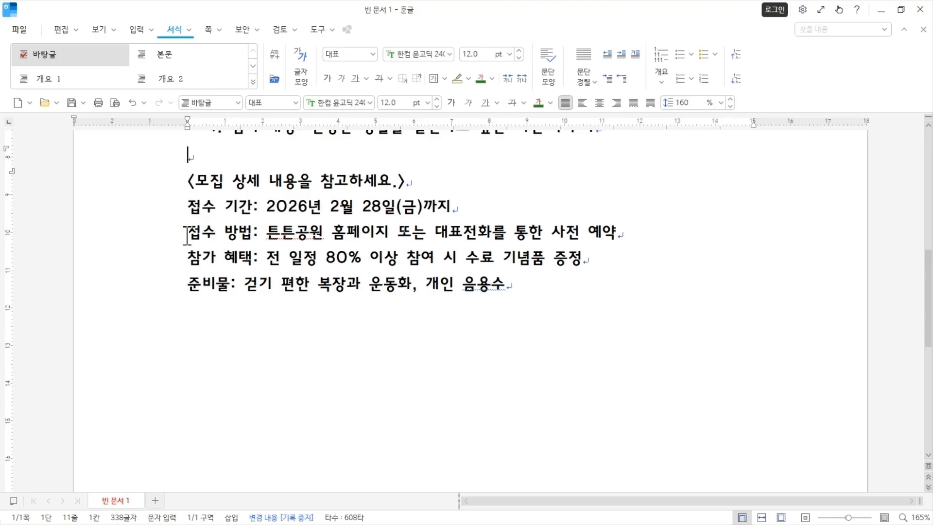
pyautogui.scroll(2, 190, 238)
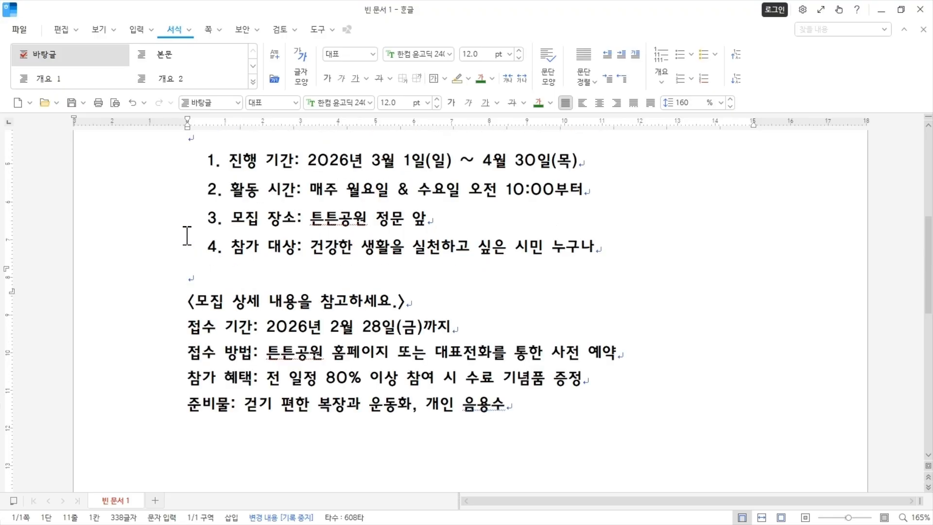
pyautogui.click(176, 325)
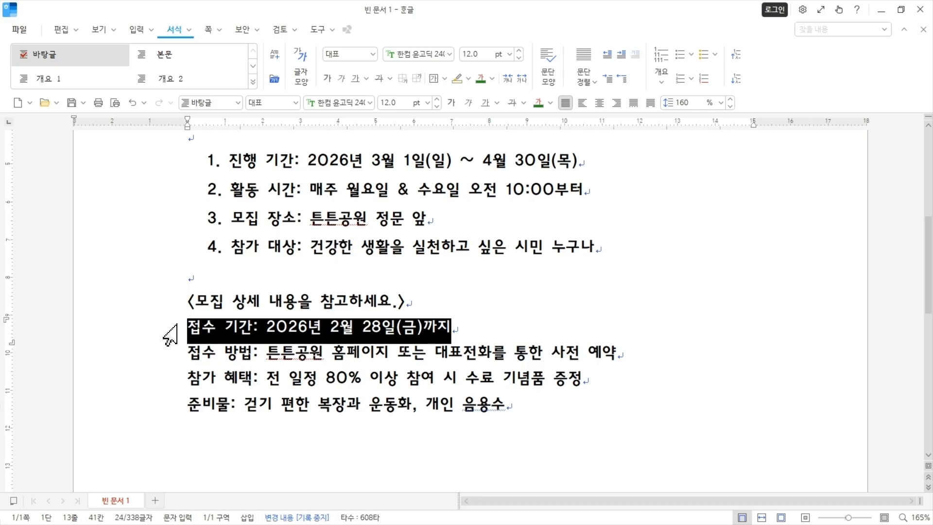
pyautogui.moveTo(177, 324); pyautogui.dragTo(171, 410)
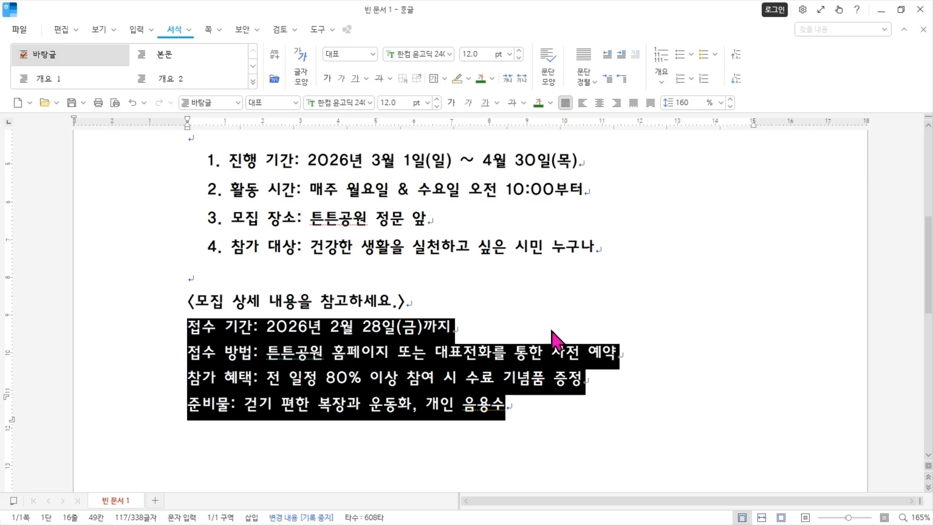
pyautogui.click(690, 55)
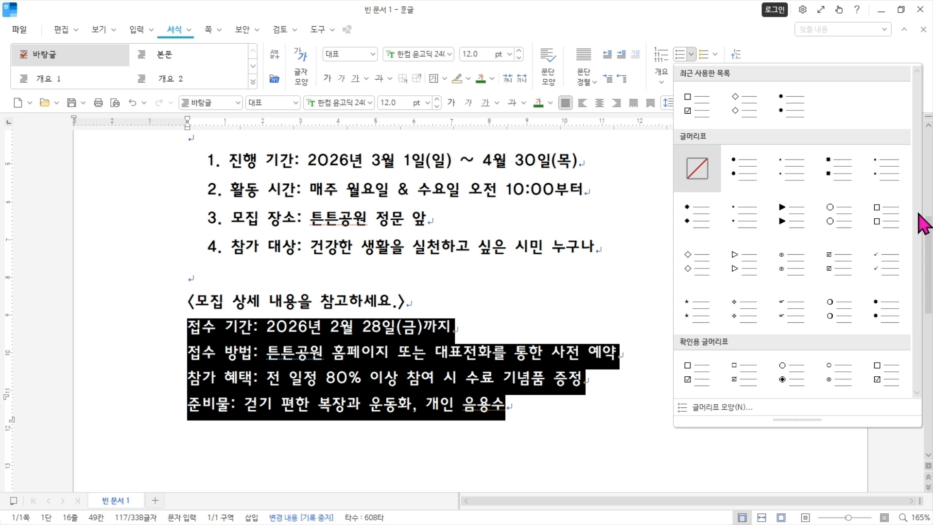
pyautogui.click(753, 317)
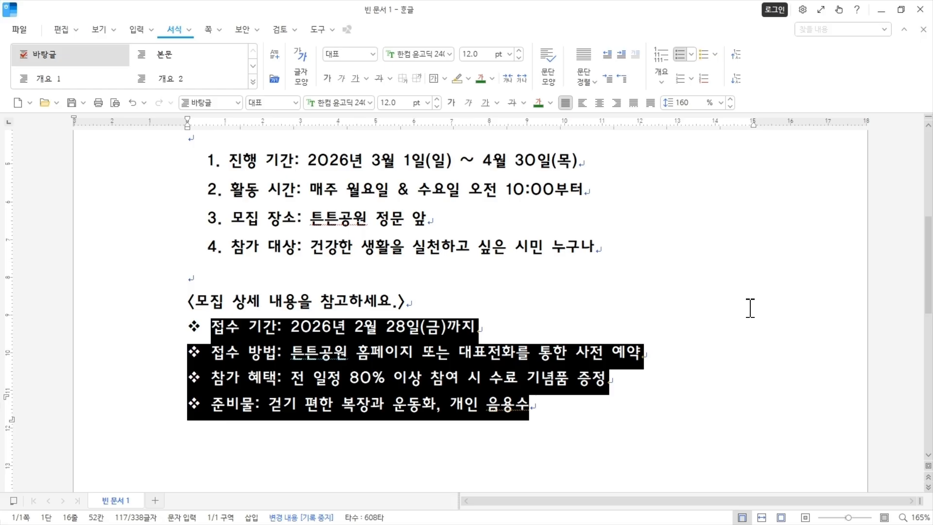
# - Give the four ❖ bulleted lines a left margin of 15 pt and 180% line spacing
pyautogui.click(555, 81)
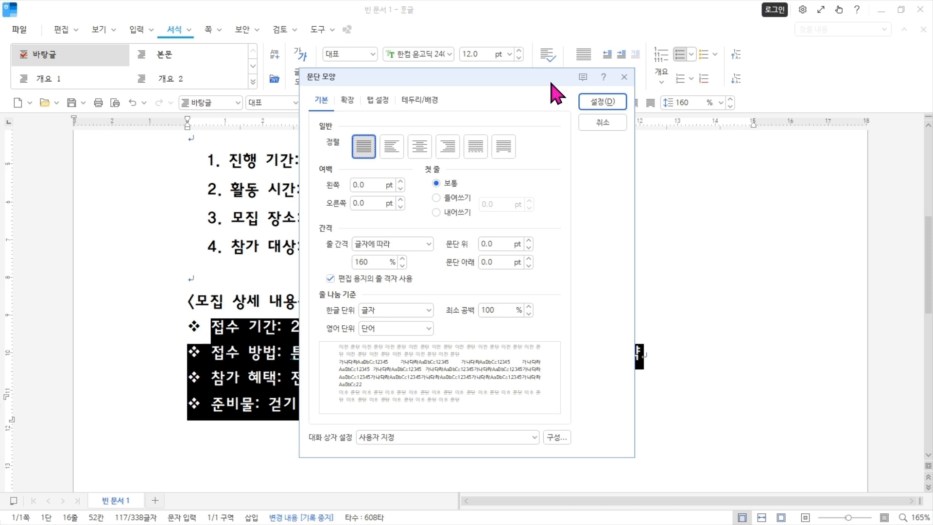
pyautogui.click(372, 186)
pyautogui.moveTo(373, 186); pyautogui.dragTo(326, 189)
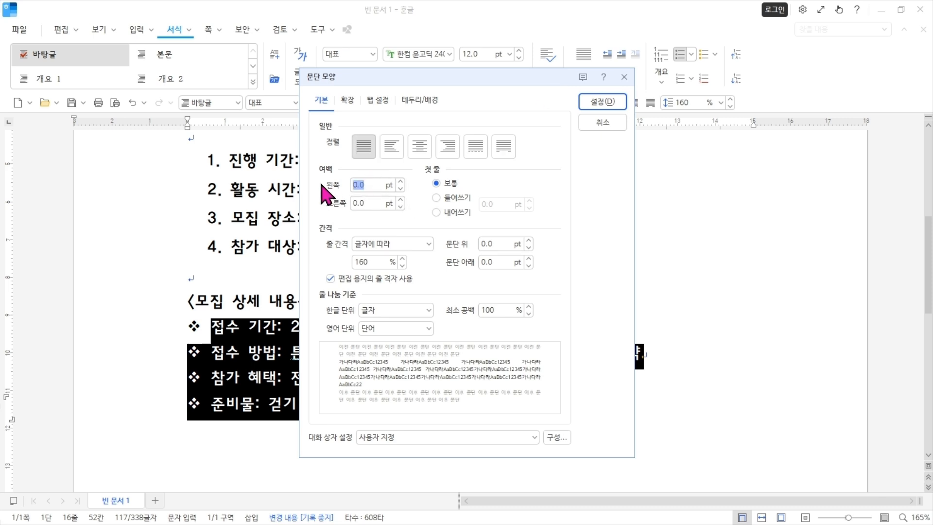
pyautogui.write('15')
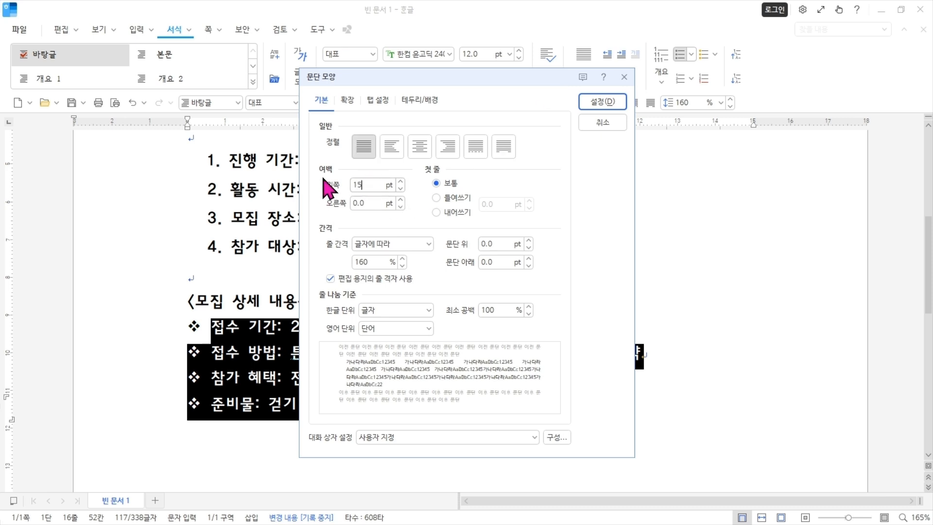
pyautogui.moveTo(380, 263); pyautogui.dragTo(340, 267)
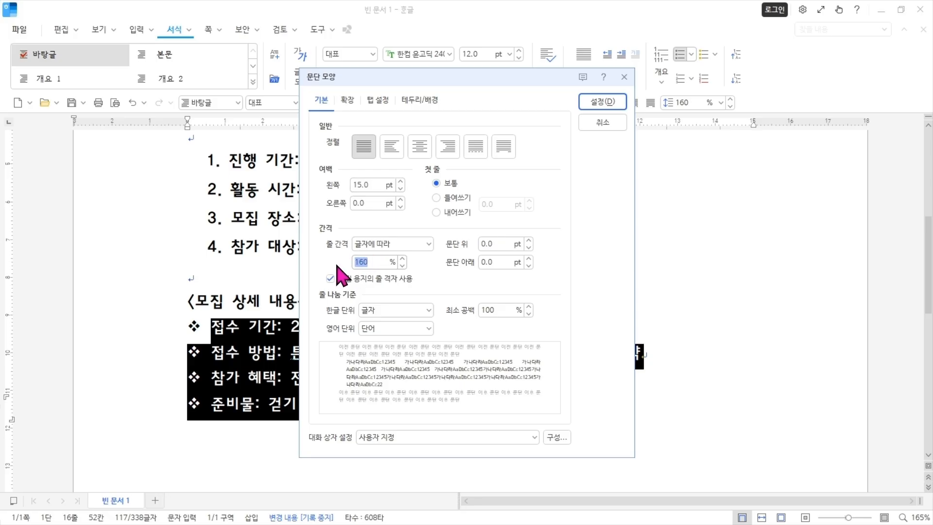
pyautogui.write('180')
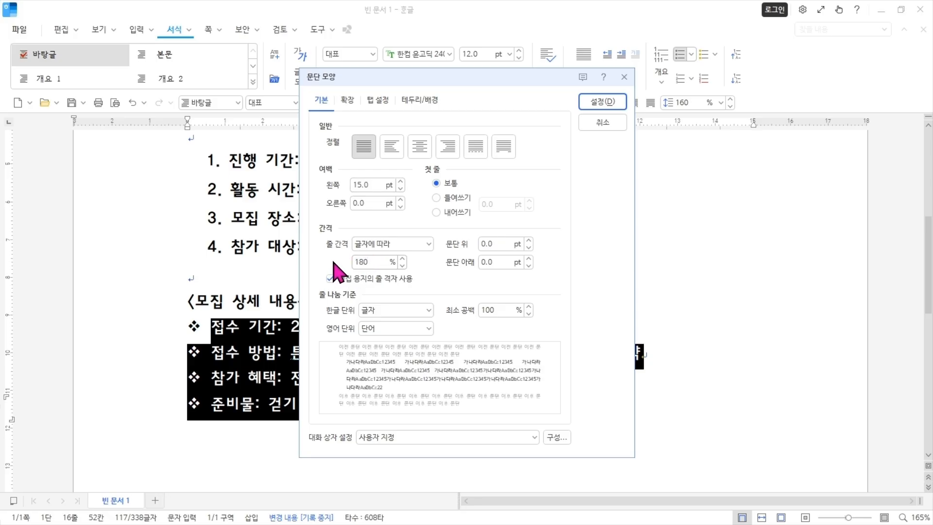
pyautogui.click(603, 102)
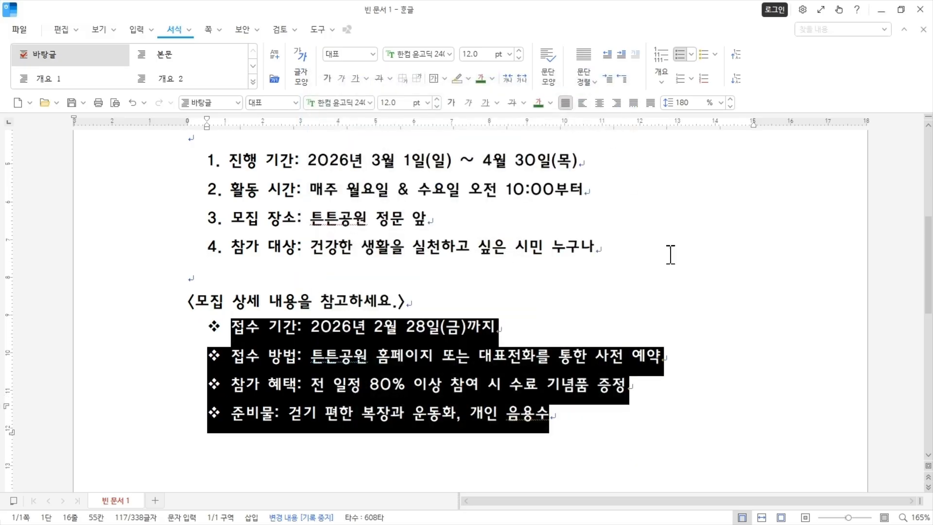
pyautogui.click(711, 337)
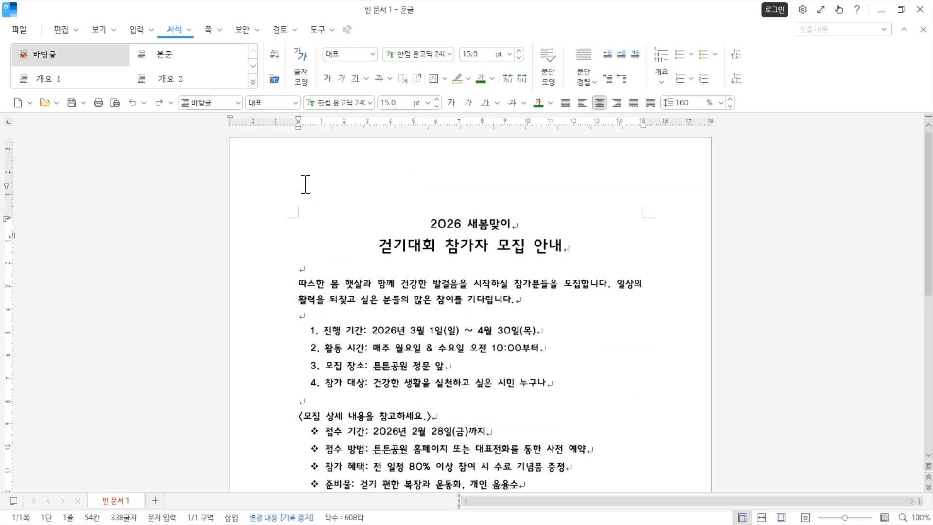
# - Check the notice's page layout in the print preview and return to editing
pyautogui.click(119, 105)
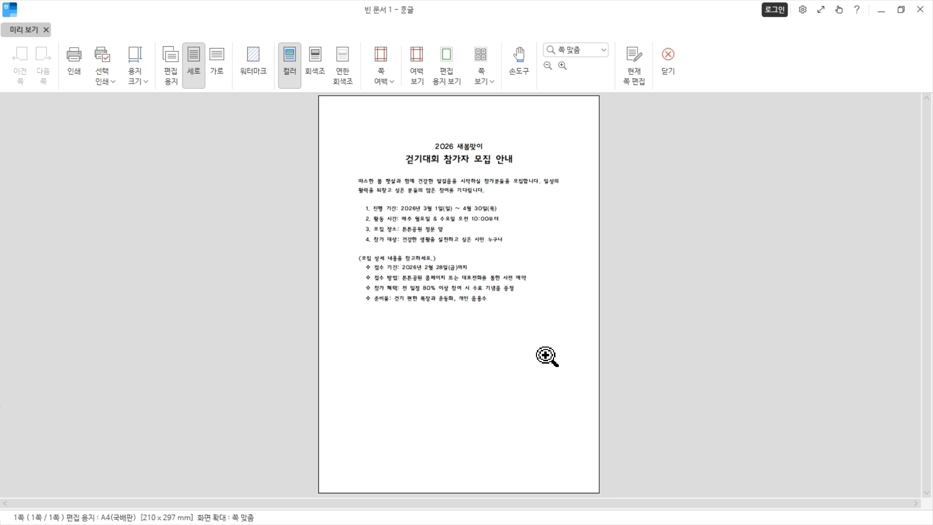
pyautogui.click(669, 63)
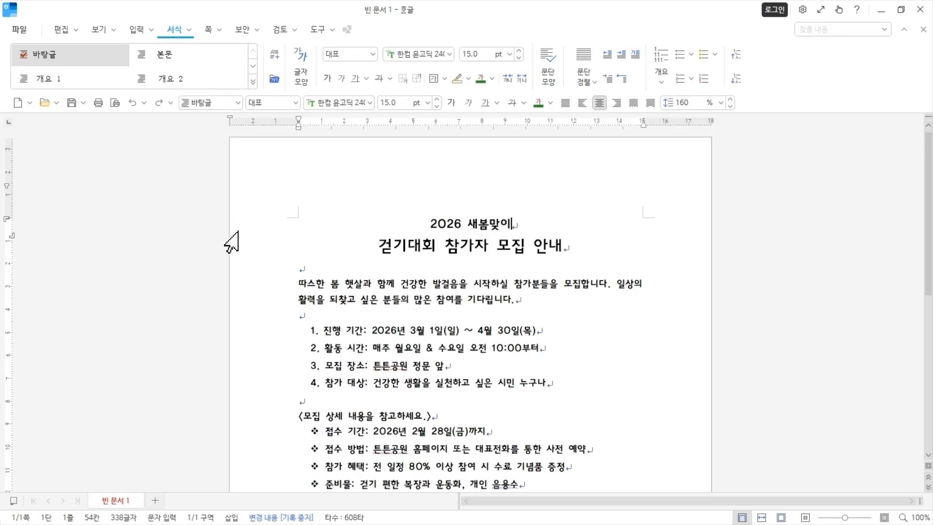
# - Select the whole notice and set its line spacing to 300%
pyautogui.tripleClick(237, 242)
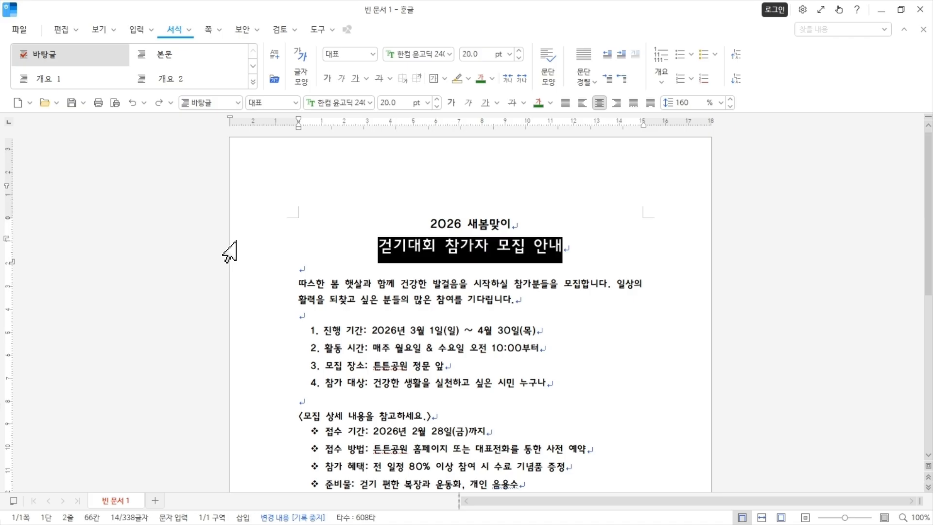
pyautogui.click(721, 103)
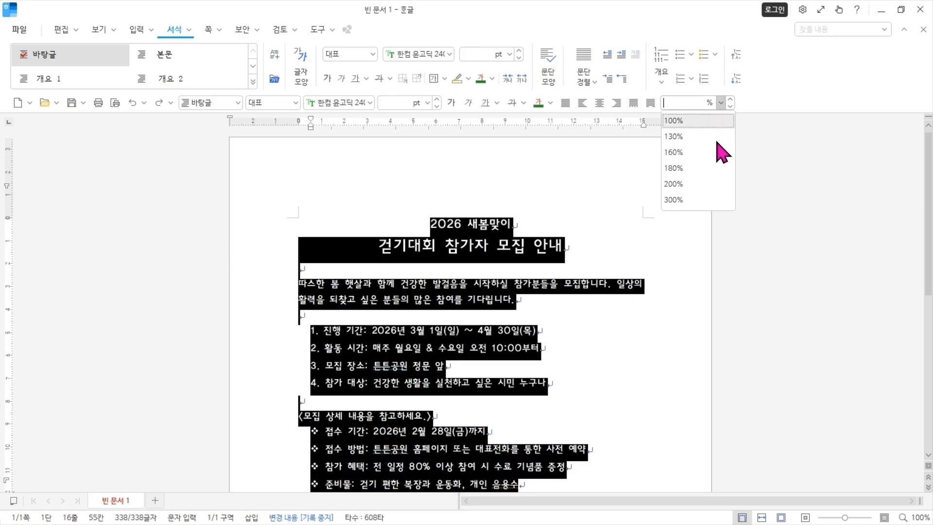
pyautogui.click(699, 210)
pyautogui.click(641, 304)
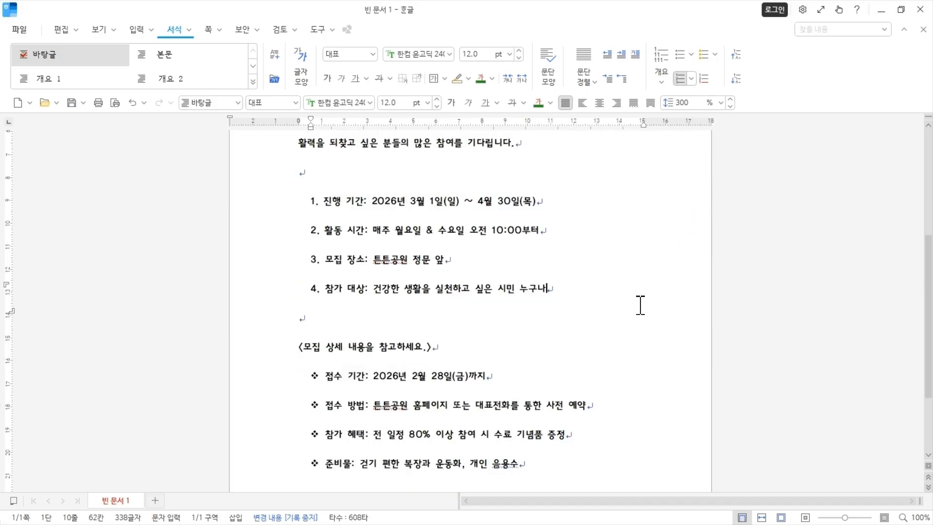
# - Fit the whole page in the editing view to check the notice's overall layout
pyautogui.scroll(1, 641, 304)
pyautogui.scroll(5, 640, 305)
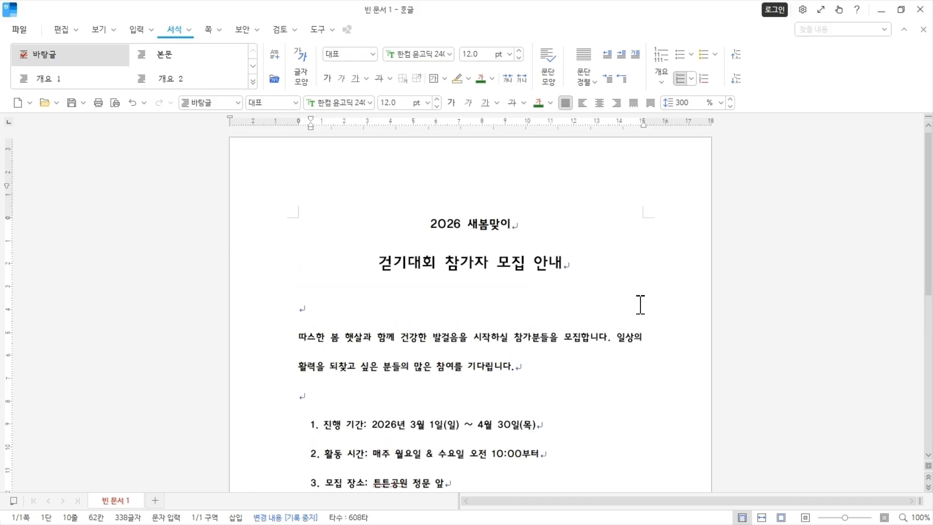
pyautogui.click(99, 30)
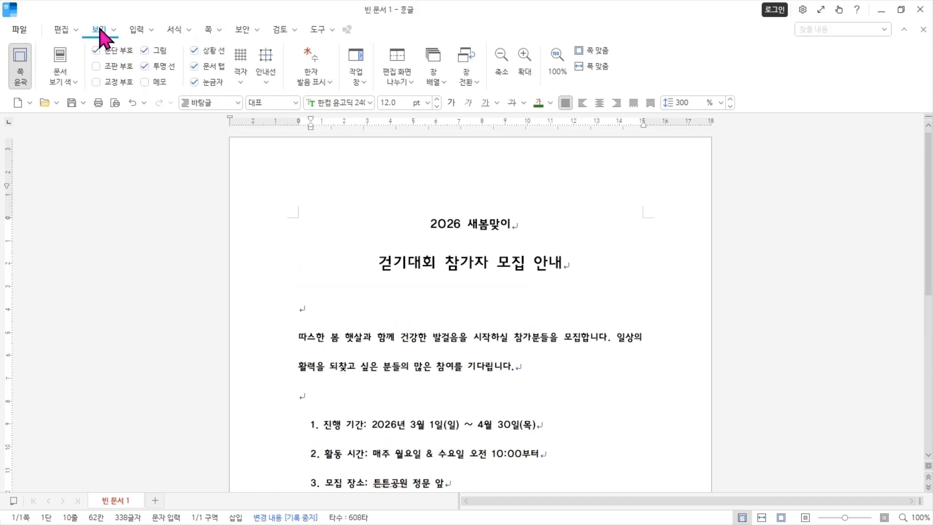
pyautogui.click(588, 54)
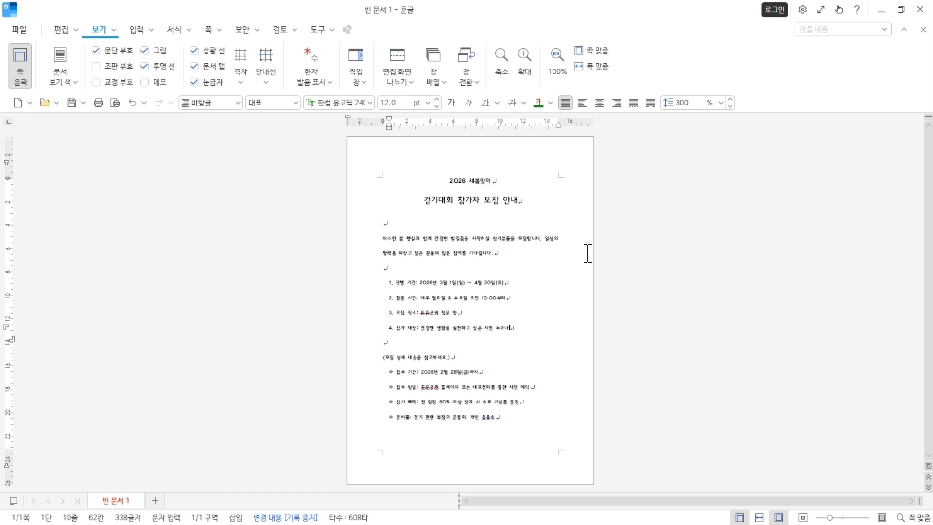
# - Save the notice in the 문서 folder as a standard Hangul document (*.hwpx) named 걷기대회안내문
pyautogui.click(71, 103)
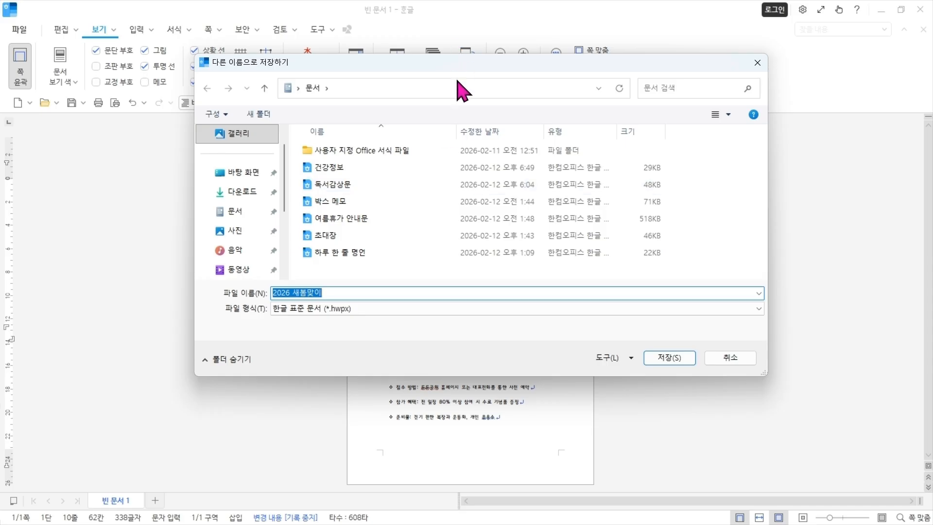
pyautogui.press('BackSpace')
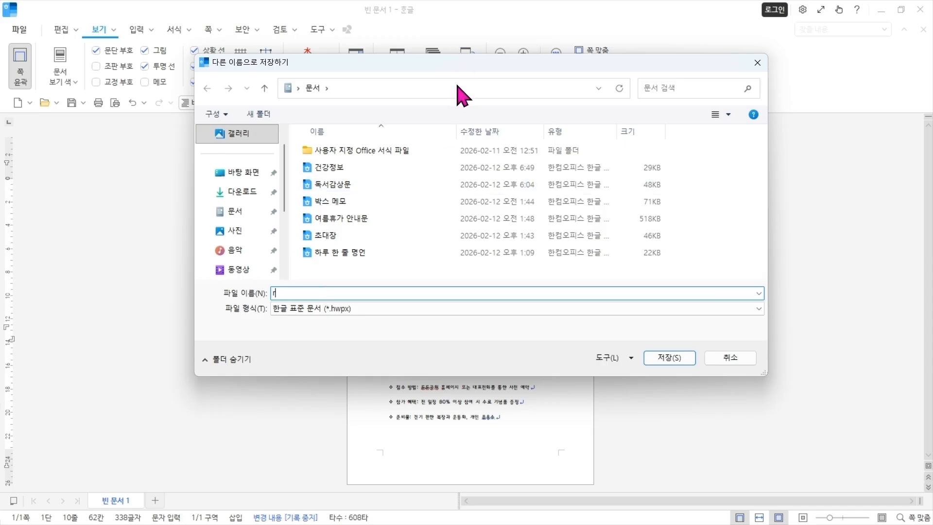
pyautogui.write('겸')
pyautogui.write('기')
pyautogui.press('BackSpace')
pyautogui.press('BackSpace')
pyautogui.press('BackSpace')
pyautogui.write('ㄱㄷ')
pyautogui.press('BackSpace')
pyautogui.press('BackSpace')
pyautogui.write('걷기대')
pyautogui.write('회안내문')
pyautogui.click(669, 358)
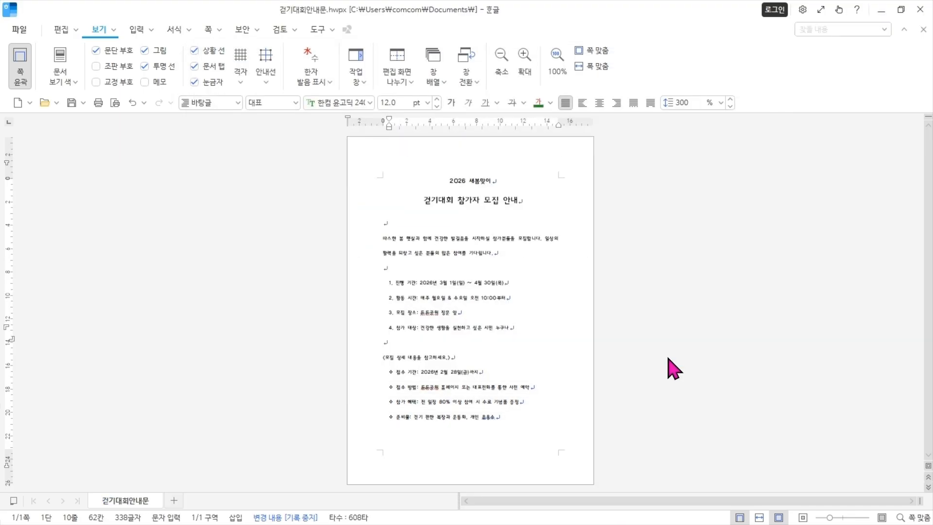